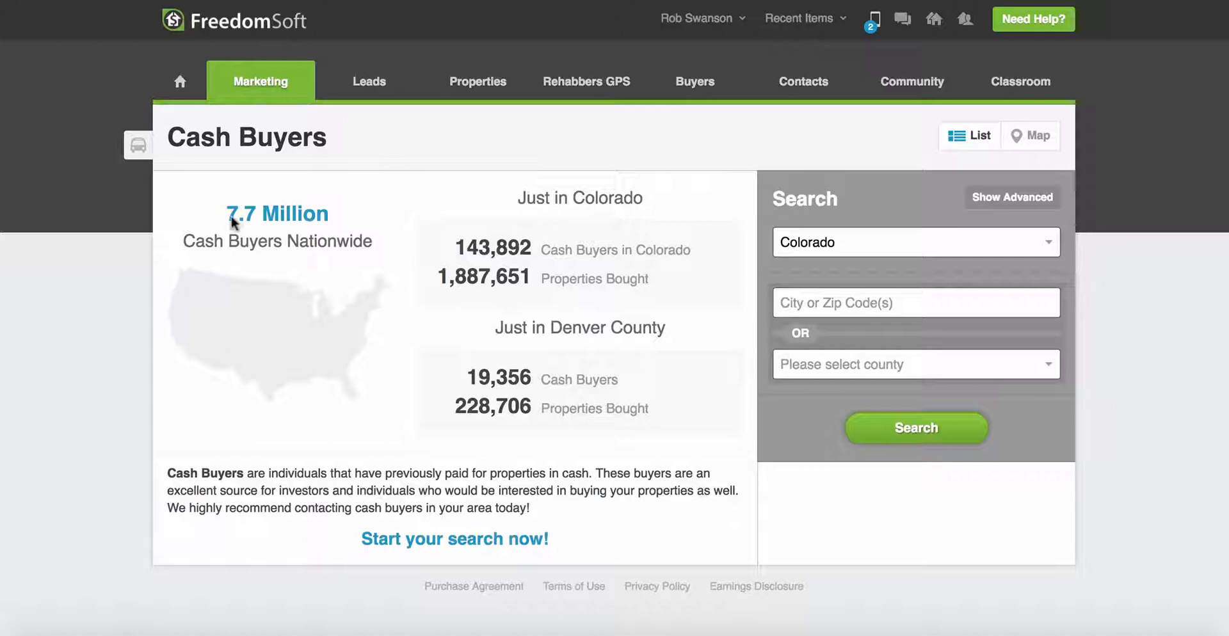
Step: Open the Websites management page and start adding a new website
mouse_move(261, 81)
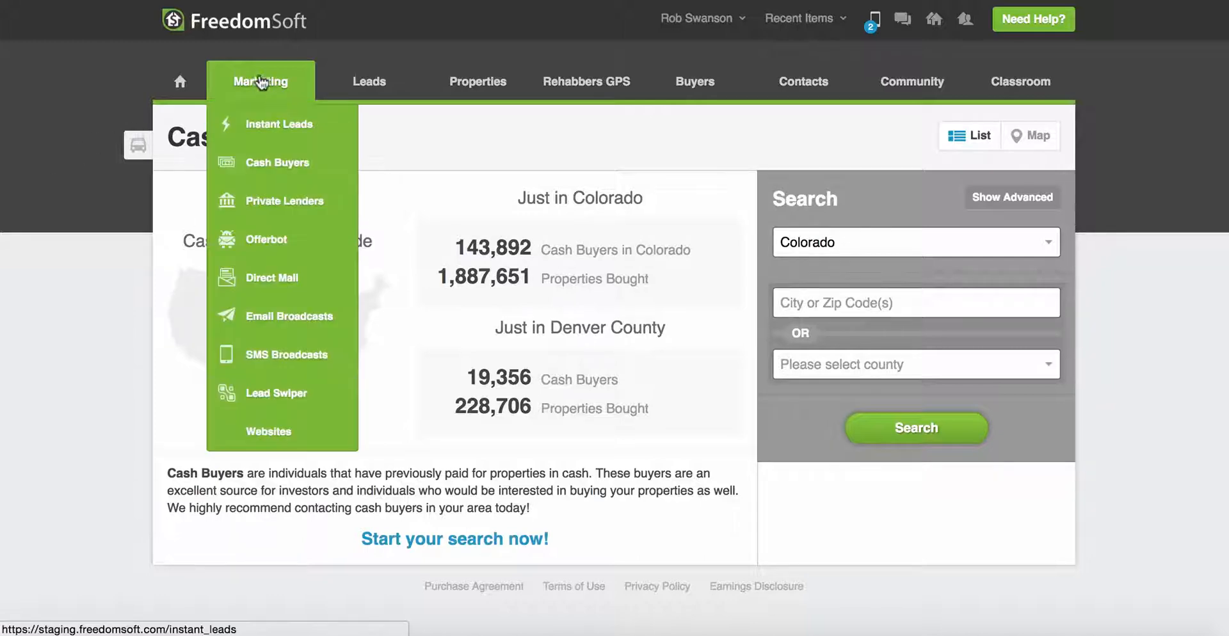
left_click(244, 434)
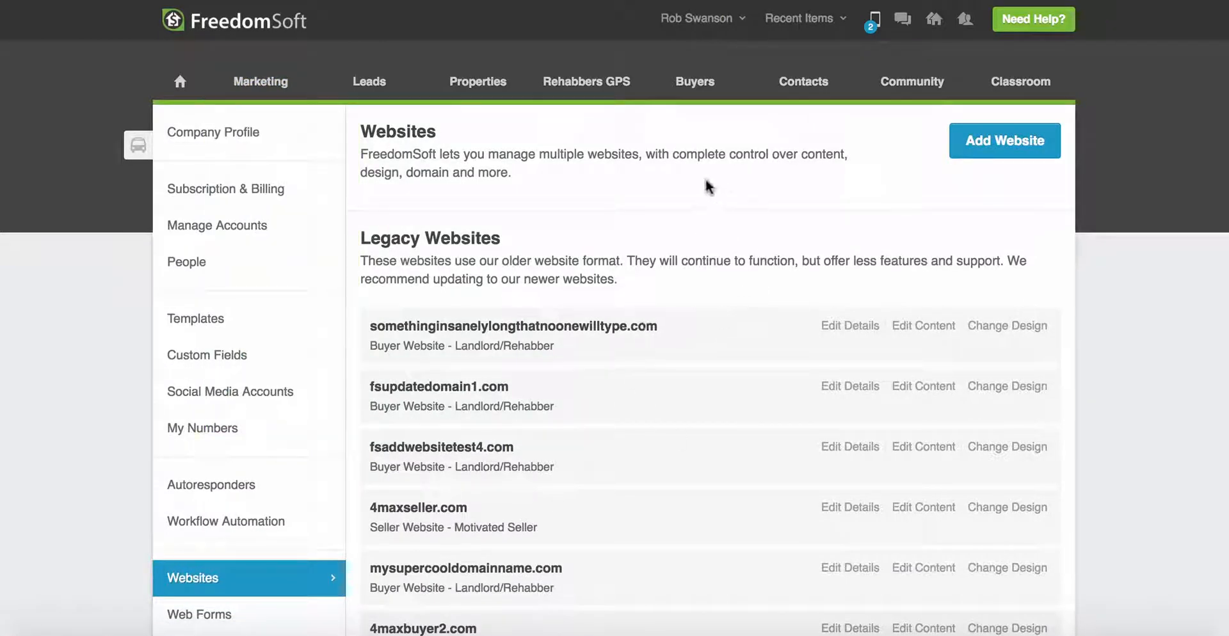
mouse_move(704, 24)
left_click_drag(363, 238, 516, 238)
left_click(471, 238)
left_click(1002, 142)
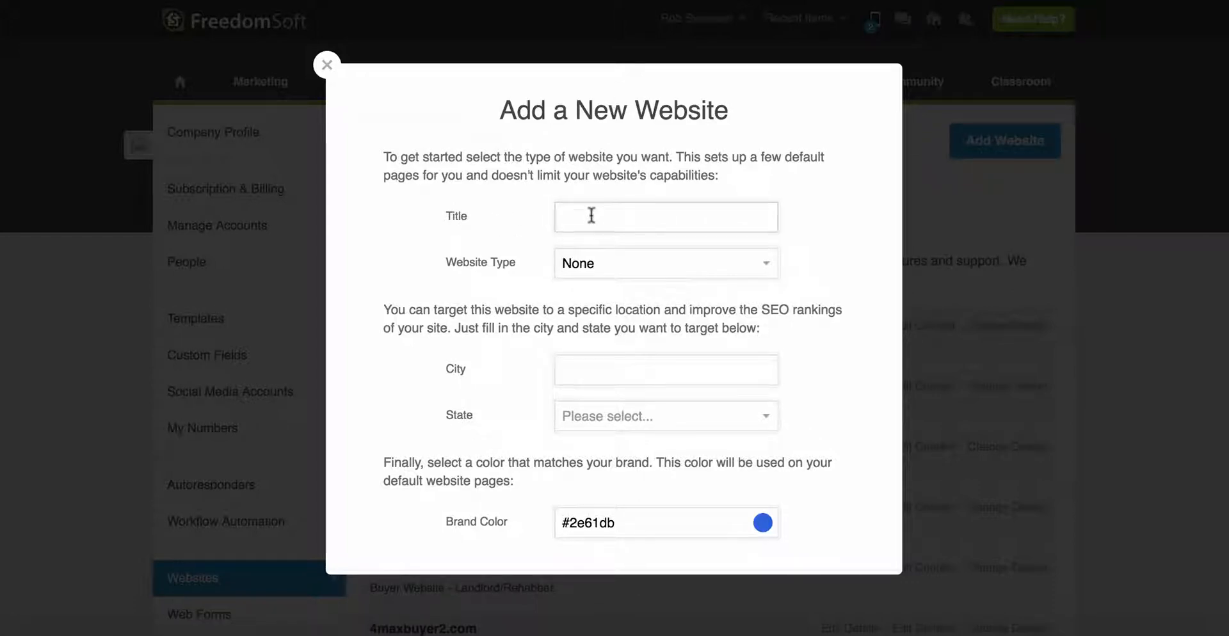
Step: Title the new website "Robs New Site Demo" and set its website type to Company
type("RobsN")
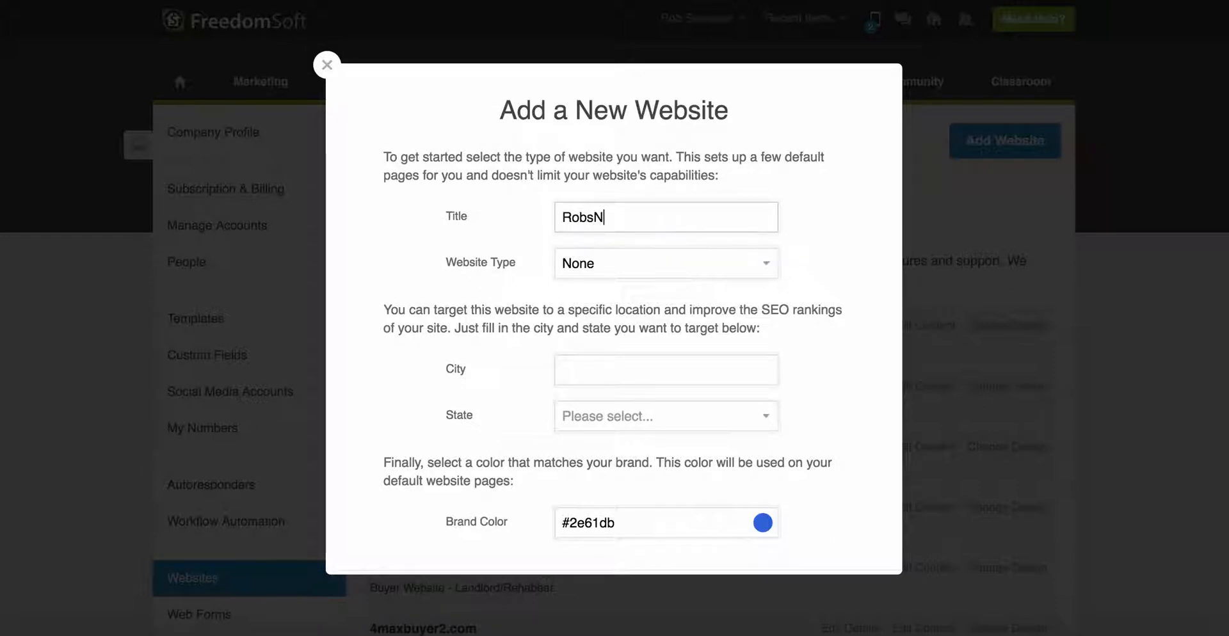
key("BackSpace")
type("New Site Demo")
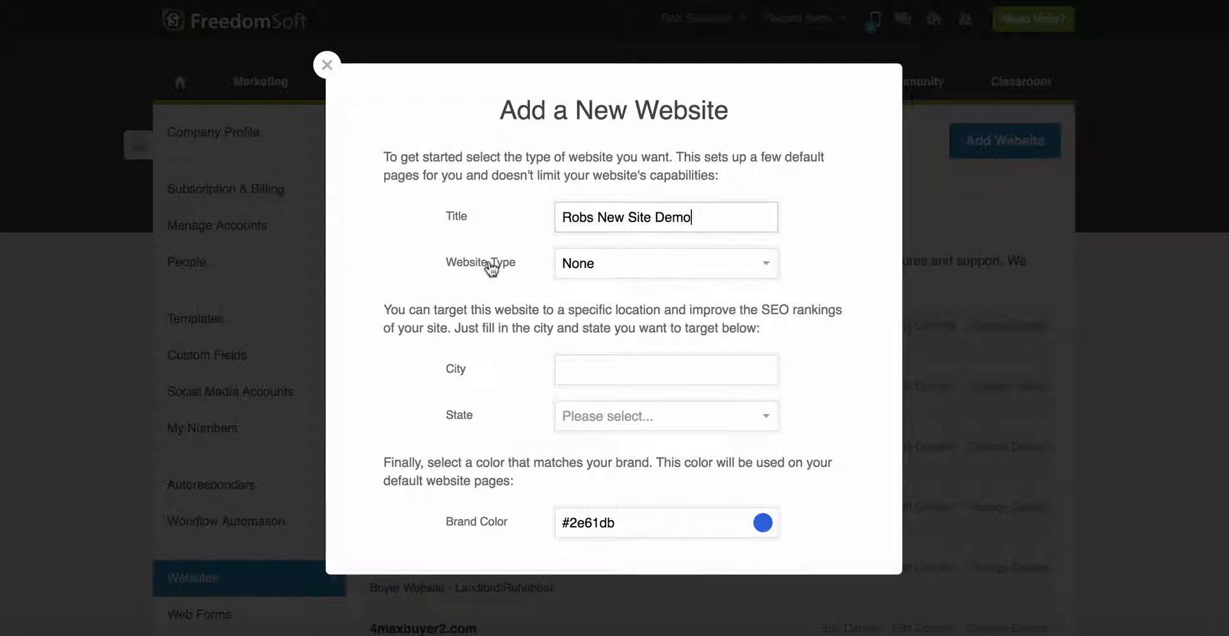
left_click(611, 269)
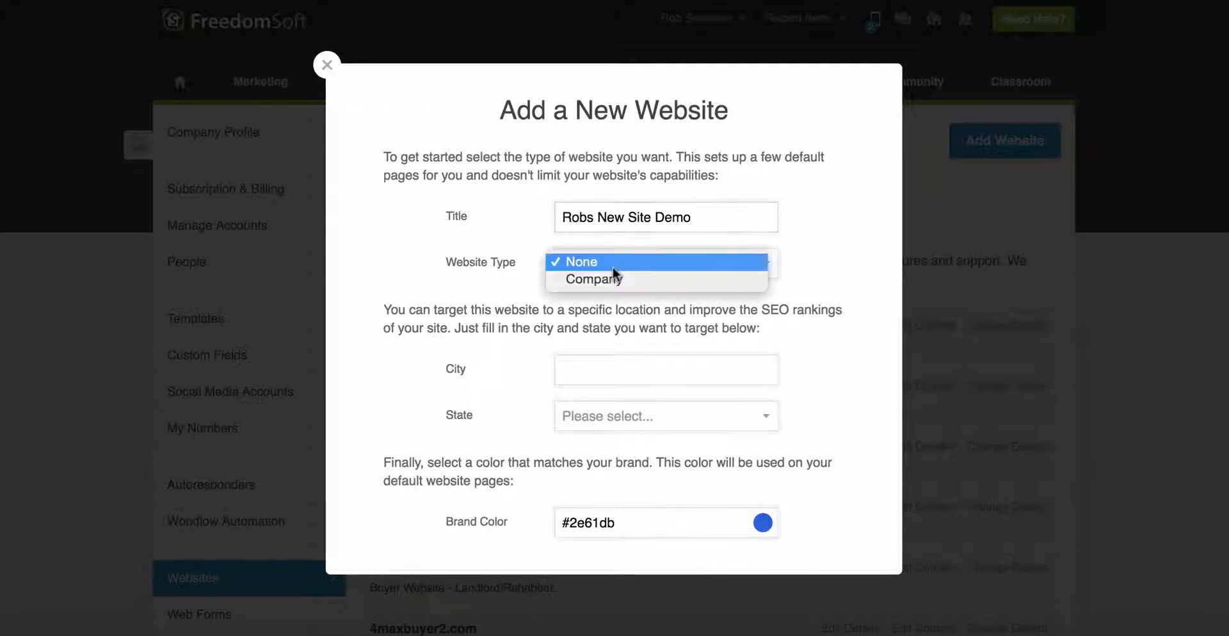
left_click(581, 280)
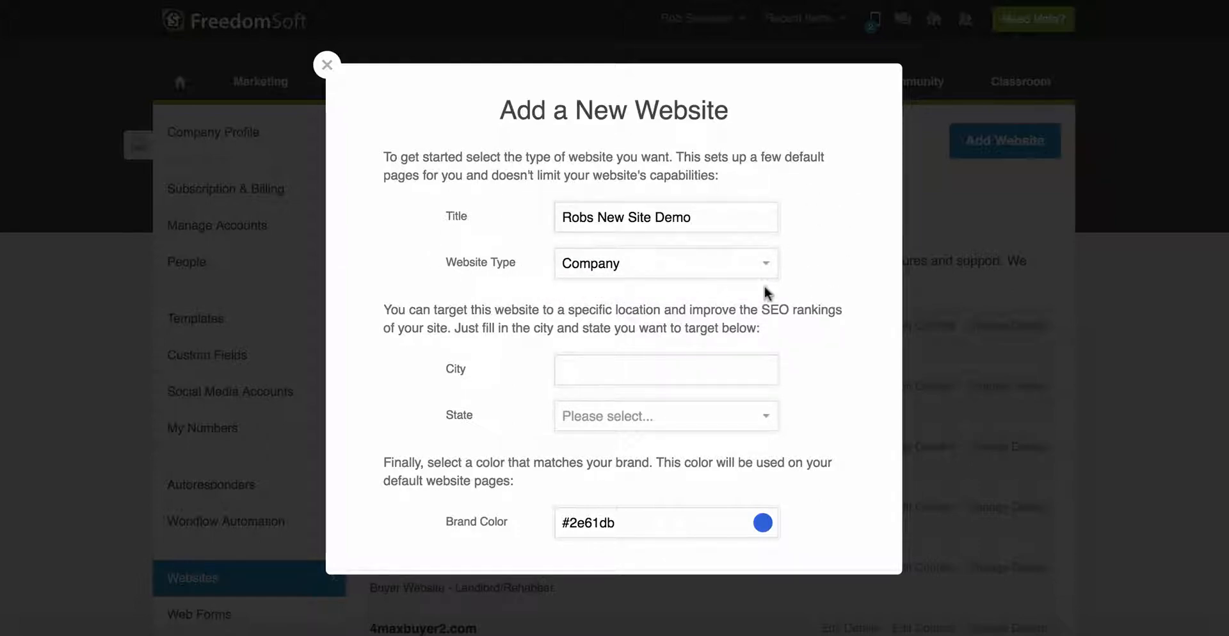
Step: Target the website to the city of Tampa in the state of Florida
scroll(494, 307, "down", 1)
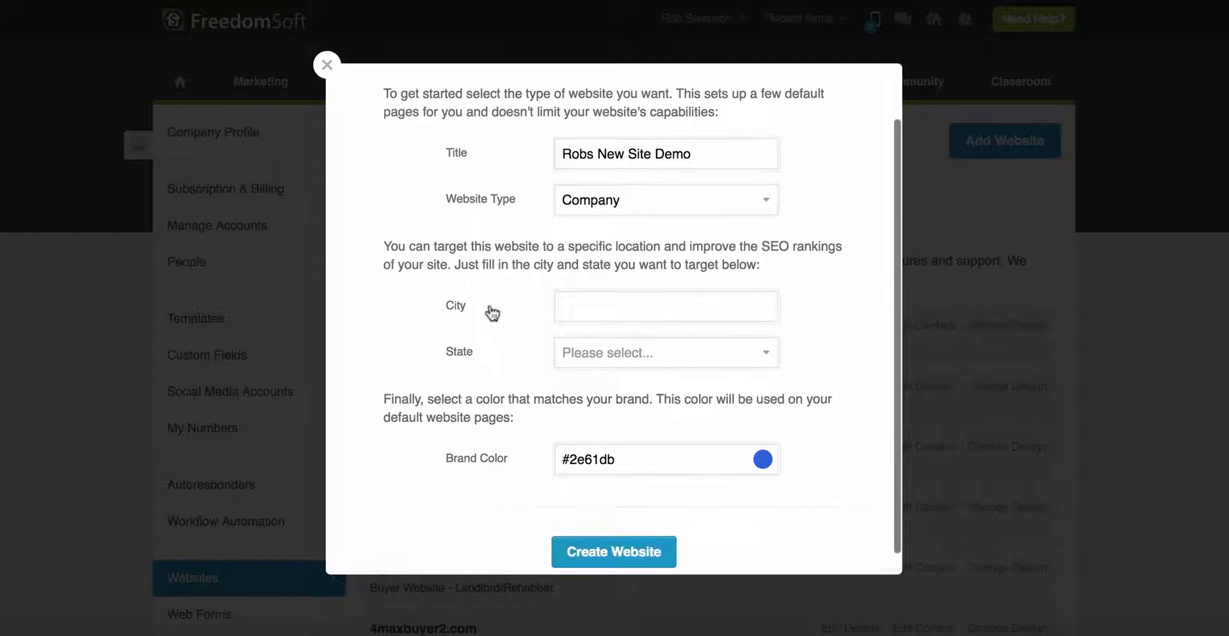
left_click(615, 307)
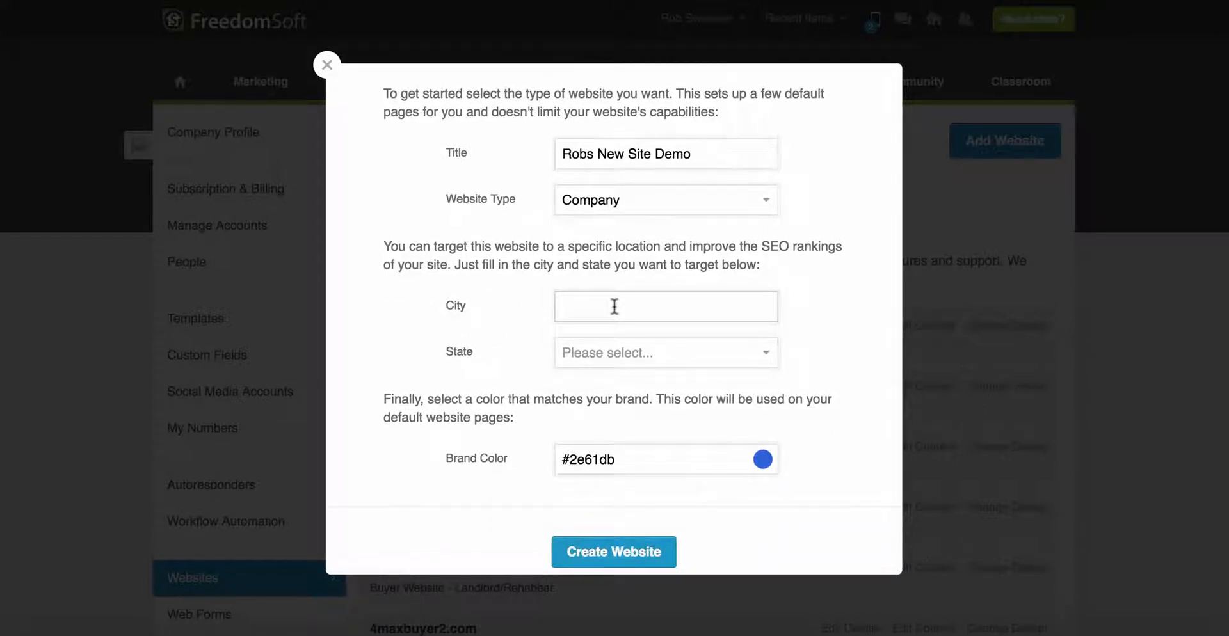
type("Tampa")
key("Tab")
type("Fl")
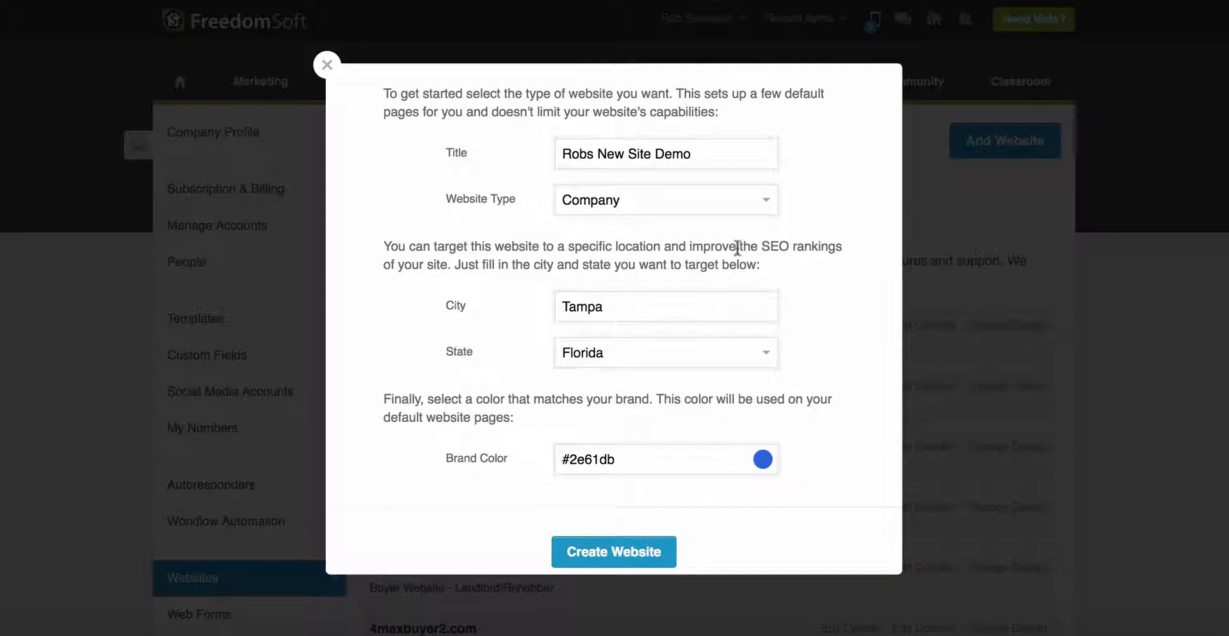
left_click_drag(693, 247, 836, 241)
left_click(572, 274)
Step: Set the brand color to the green #489e1e and create the website
scroll(420, 395, "down", 1)
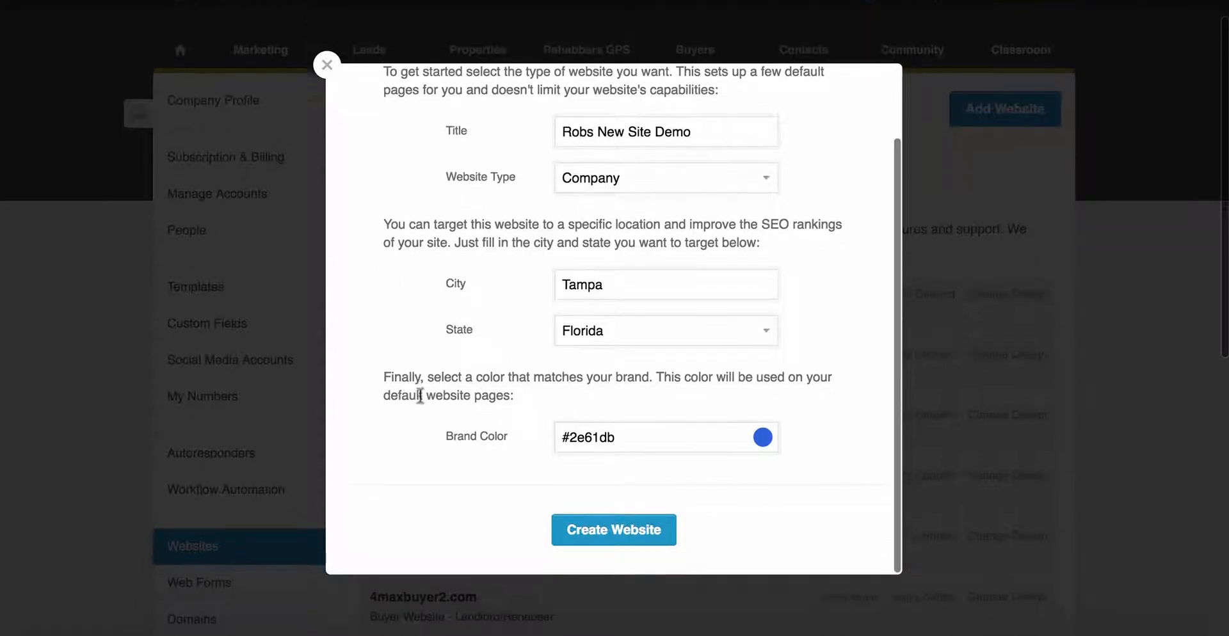
left_click(693, 441)
left_click(489, 452)
scroll(489, 452, "down", 3)
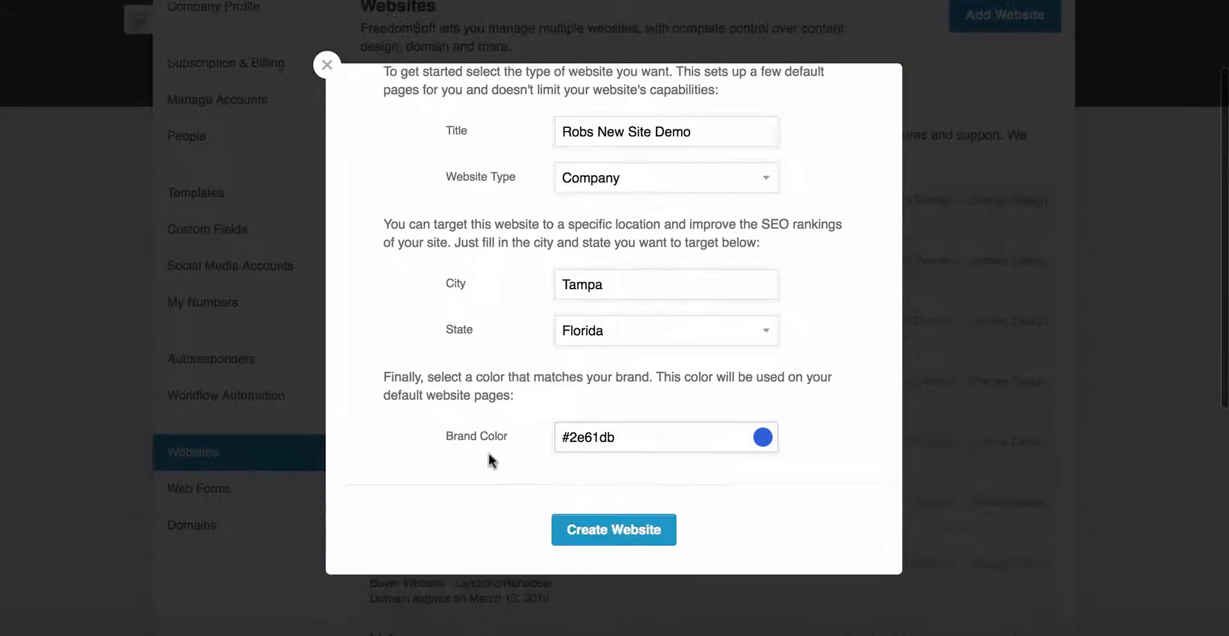
left_click(762, 449)
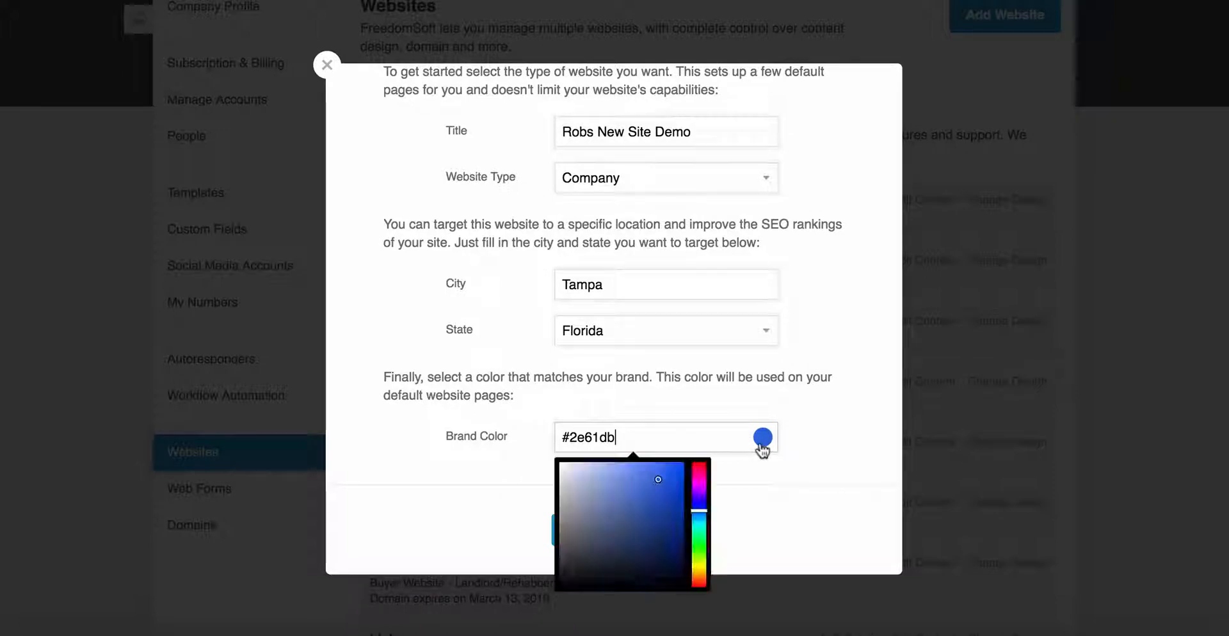
left_click_drag(701, 512, 701, 564)
left_click(672, 543)
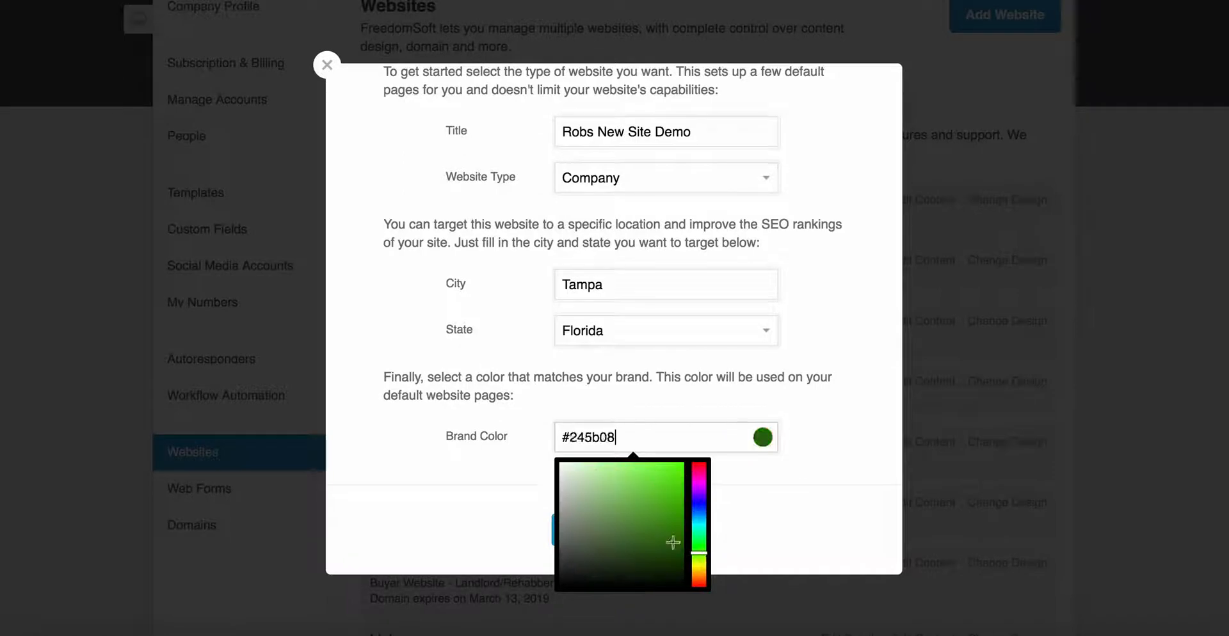
left_click(660, 510)
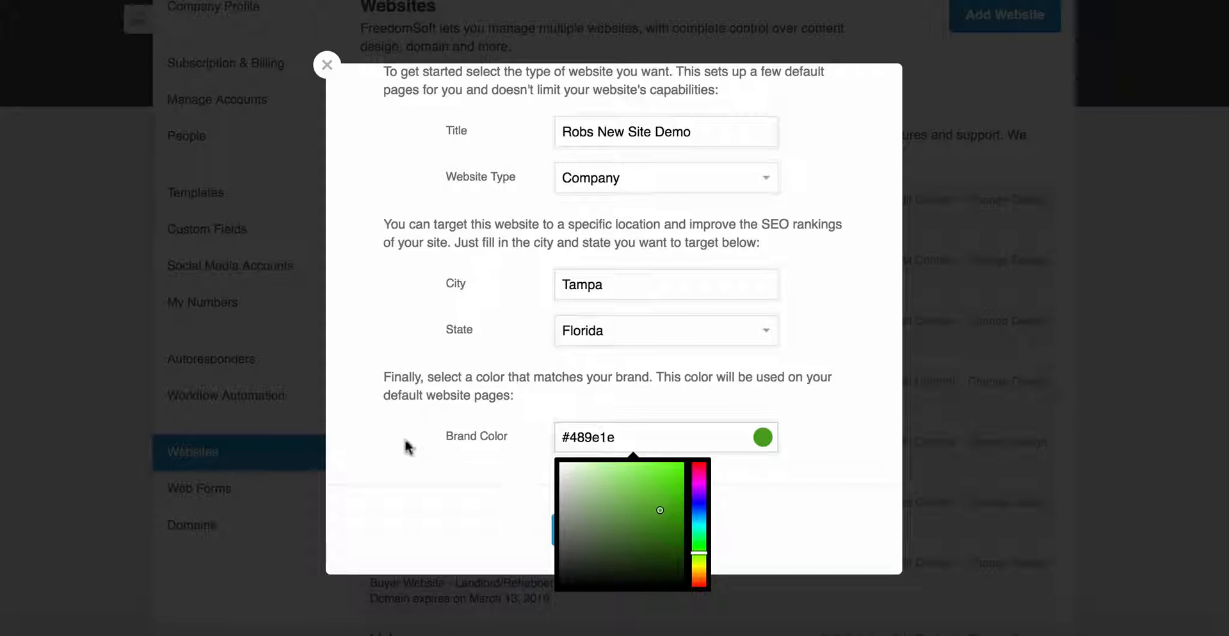
left_click(826, 442)
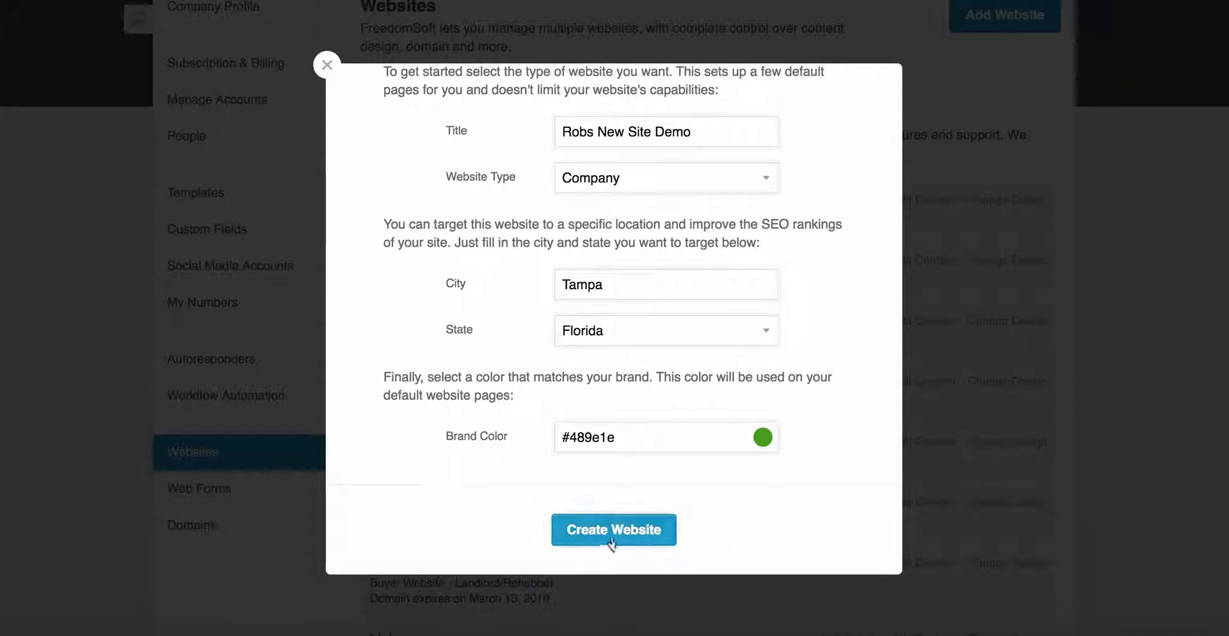
left_click(631, 538)
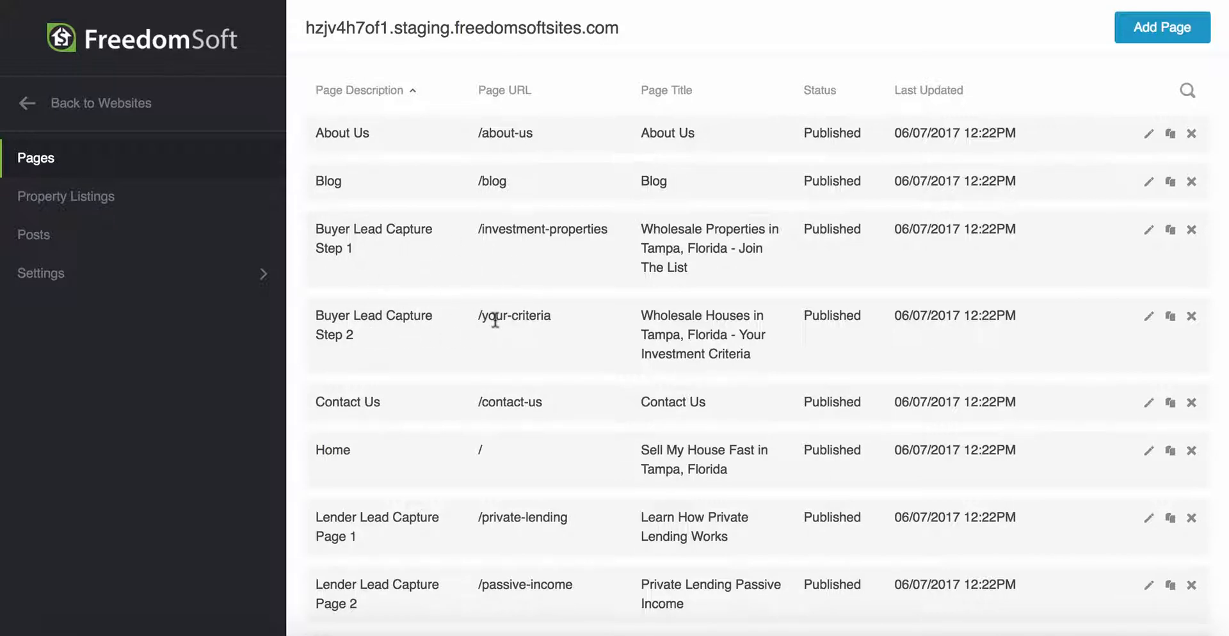
Step: Look through the new website's list of default pages and view the About Us page in the page editor
scroll(494, 320, "down", 3)
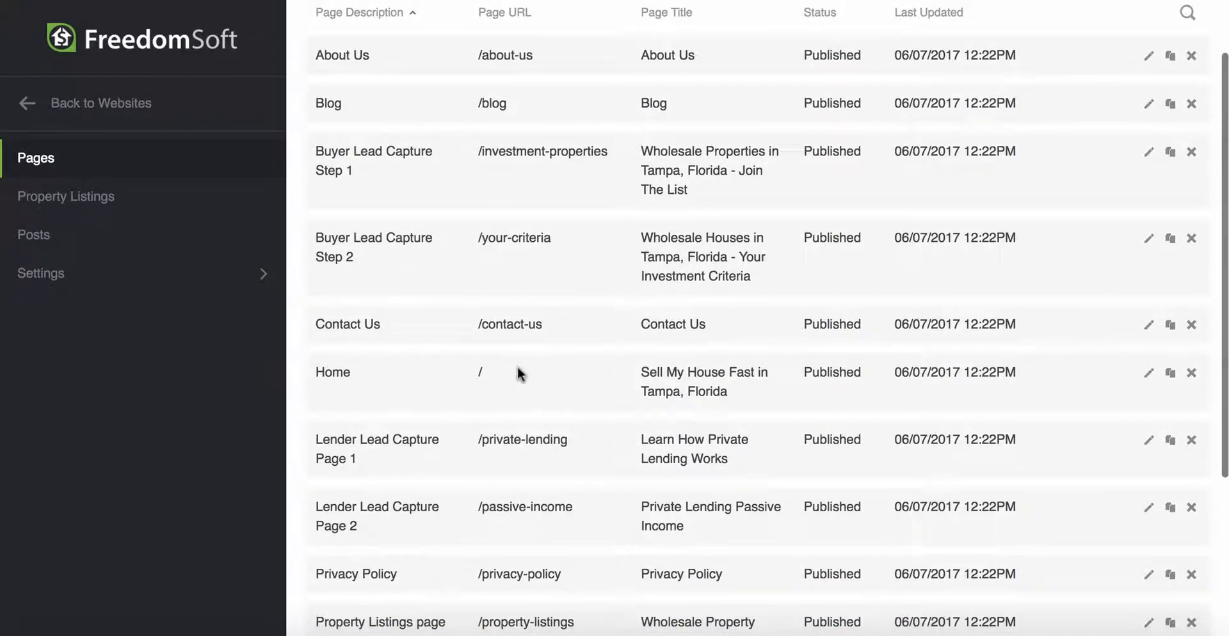
scroll(517, 366, "down", 4)
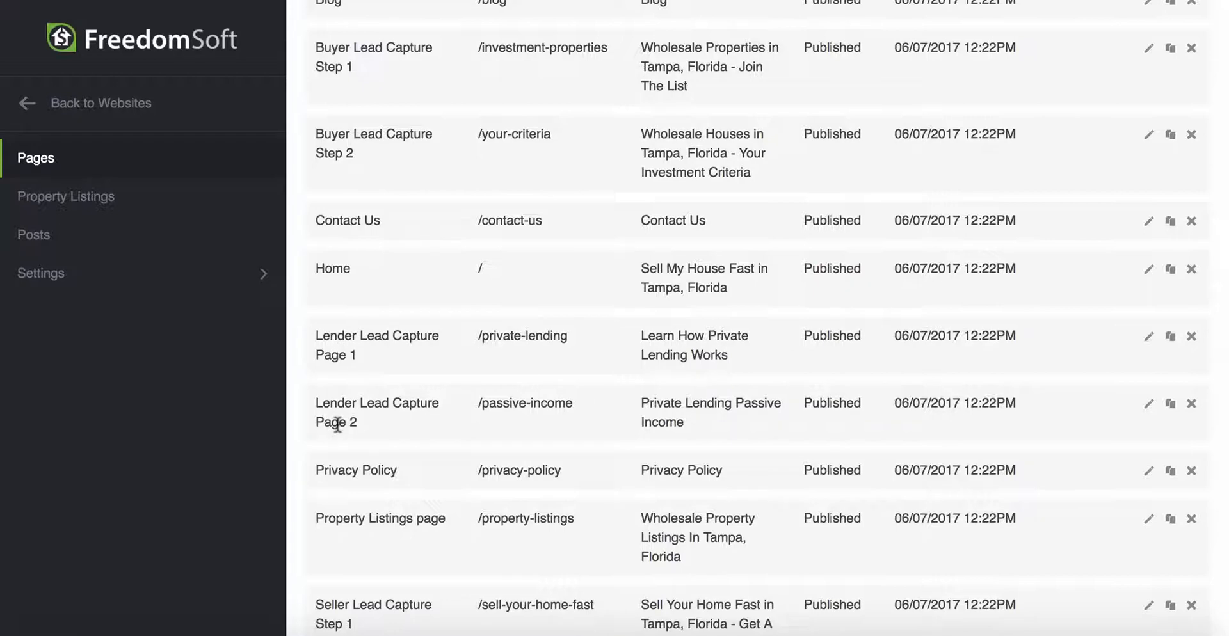
scroll(445, 427, "down", 1)
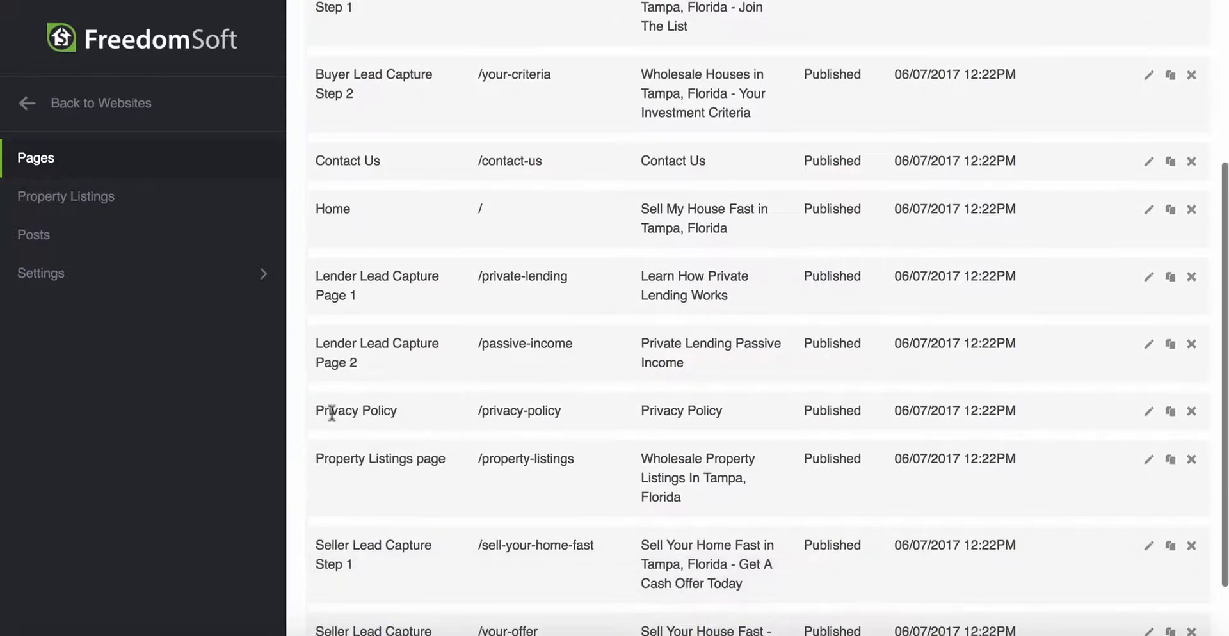
scroll(438, 451, "down", 1)
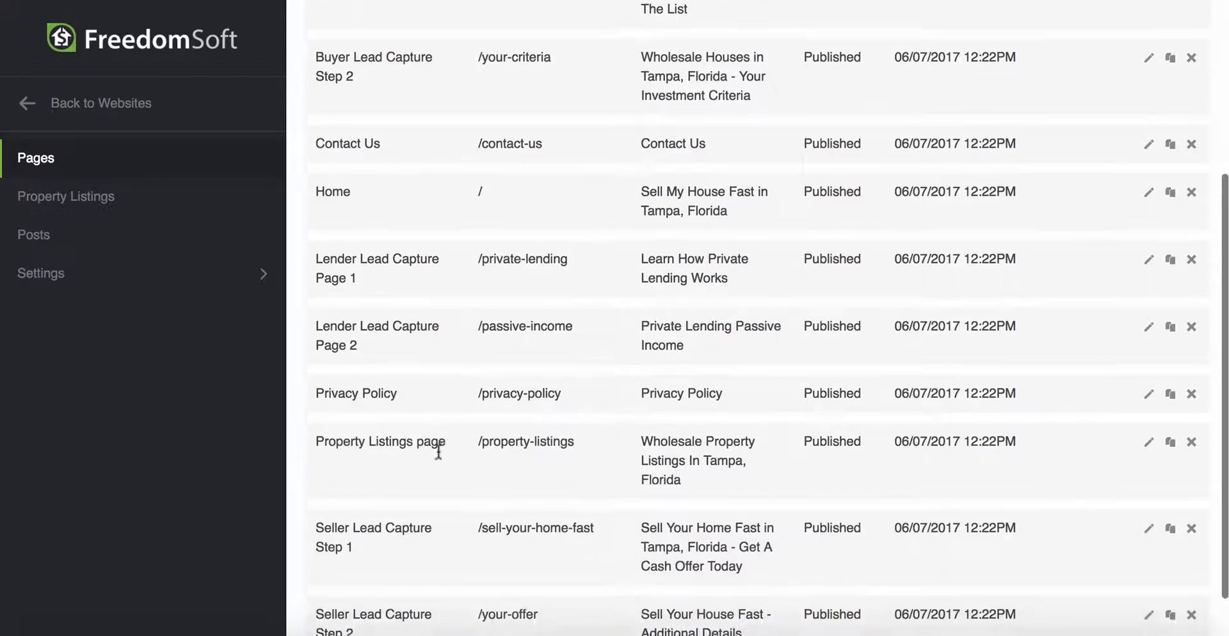
scroll(439, 451, "down", 1)
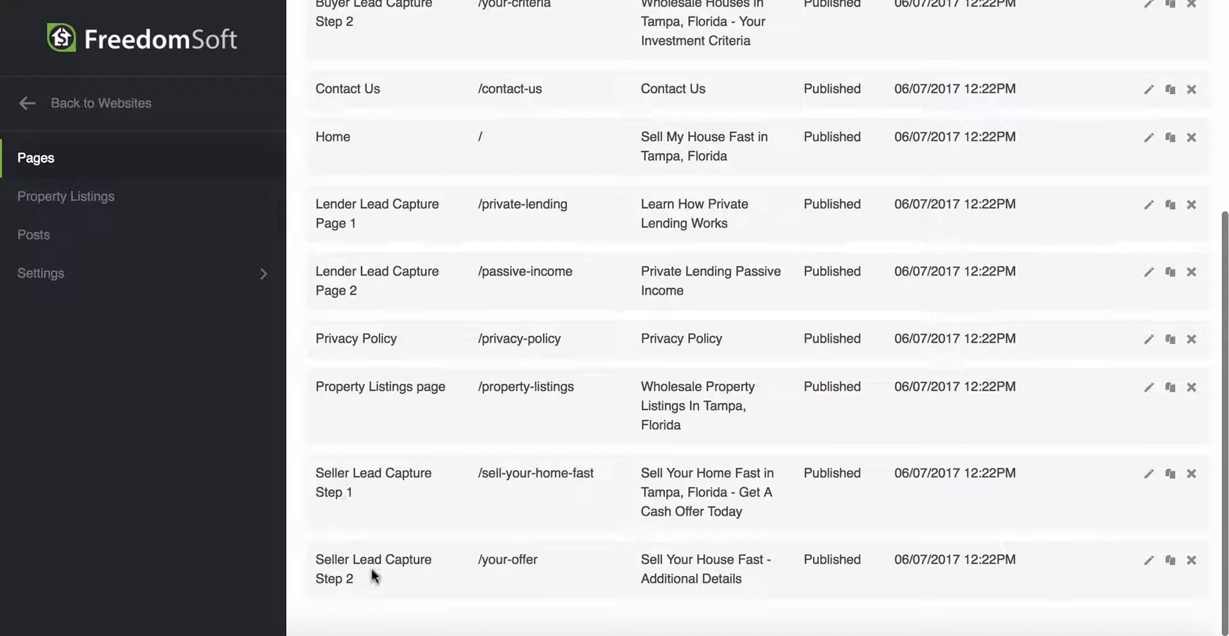
scroll(470, 508, "up", 3)
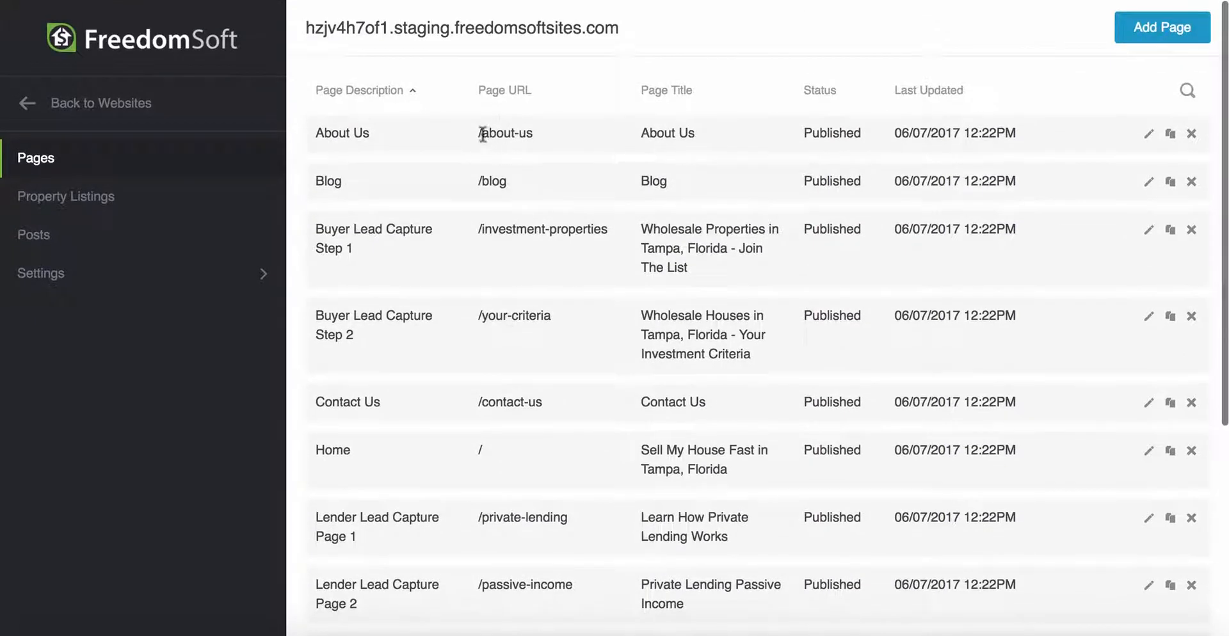
left_click_drag(482, 133, 533, 133)
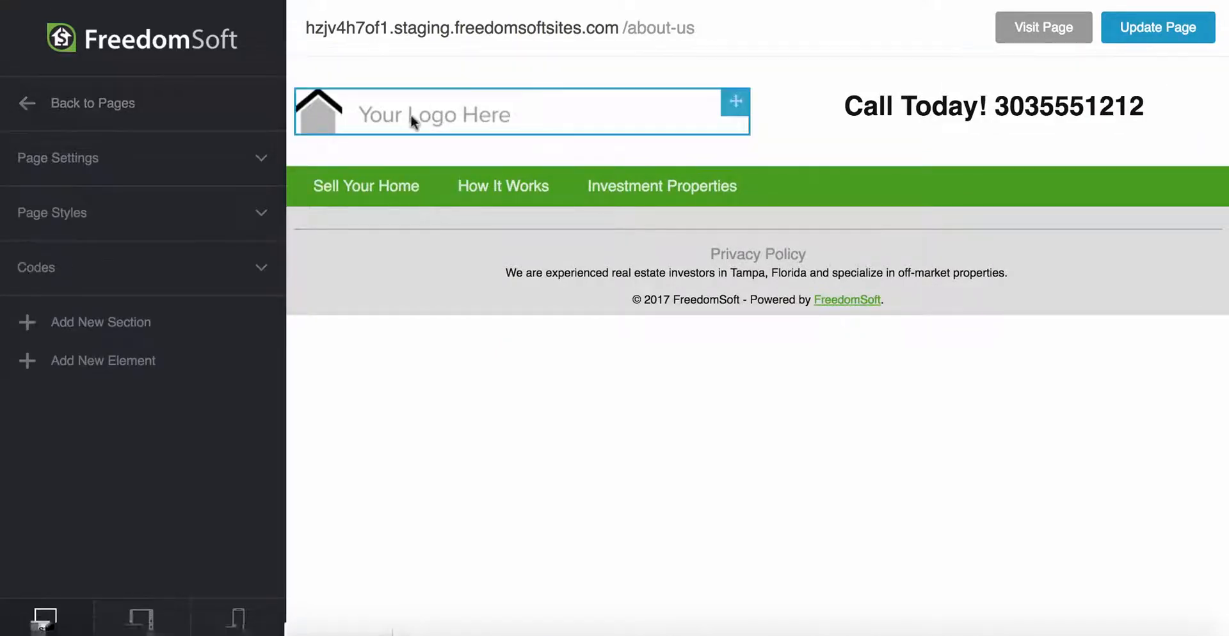
left_click(75, 106)
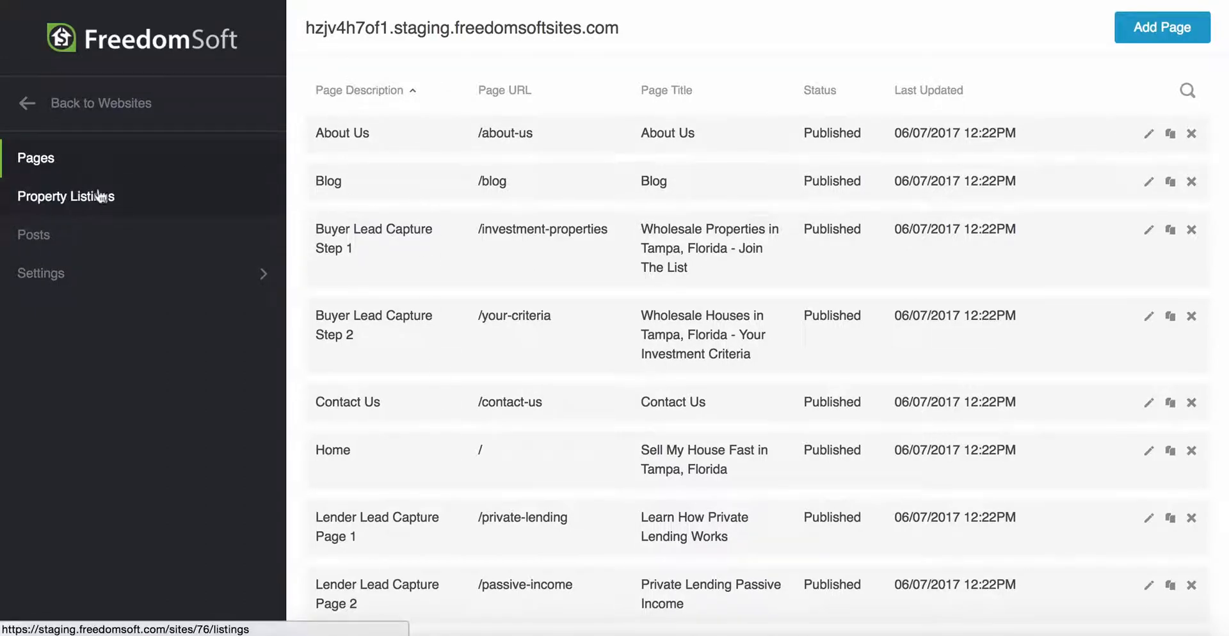
Step: Examine the website's domain settings and its branding settings
left_click(59, 276)
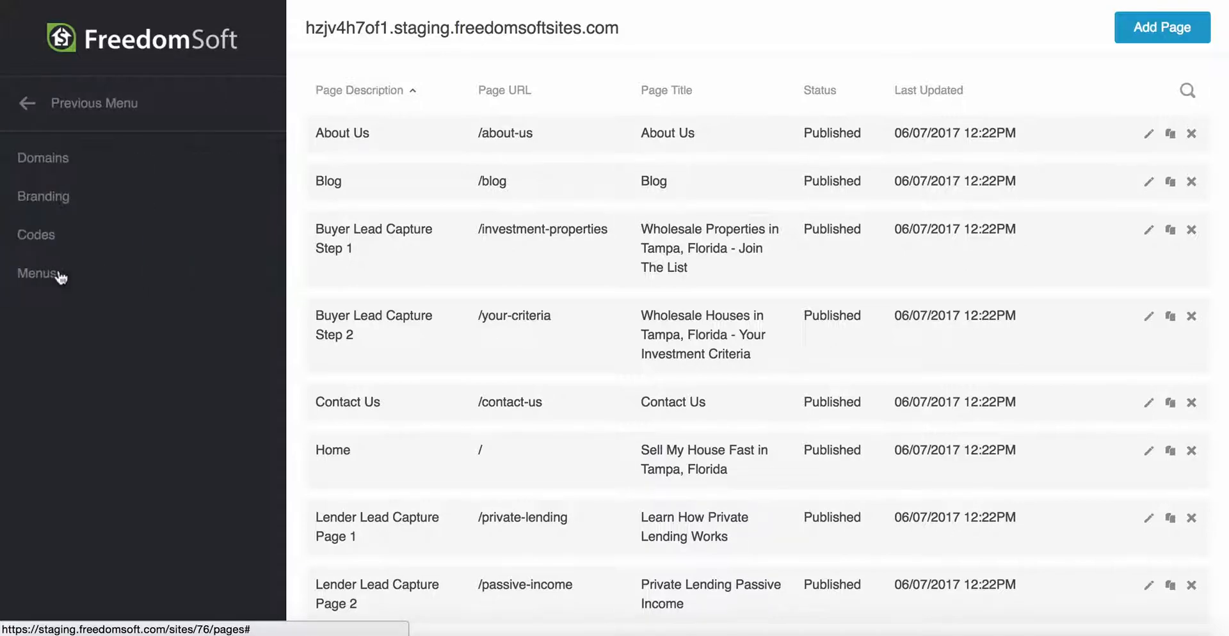
left_click(46, 166)
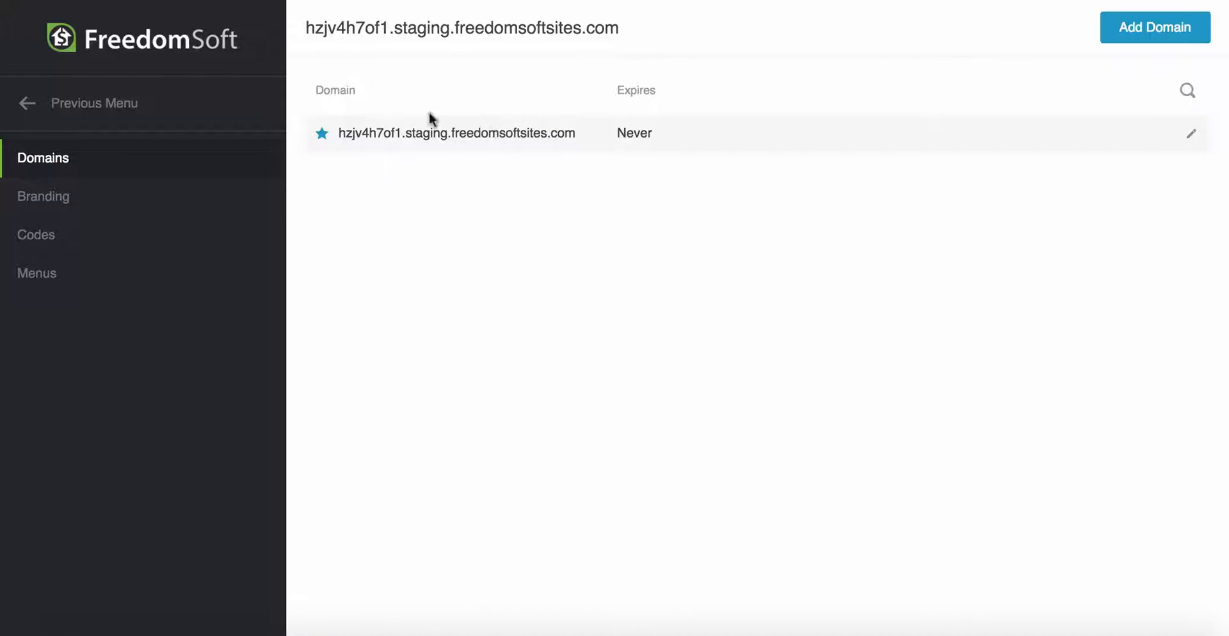
left_click(49, 197)
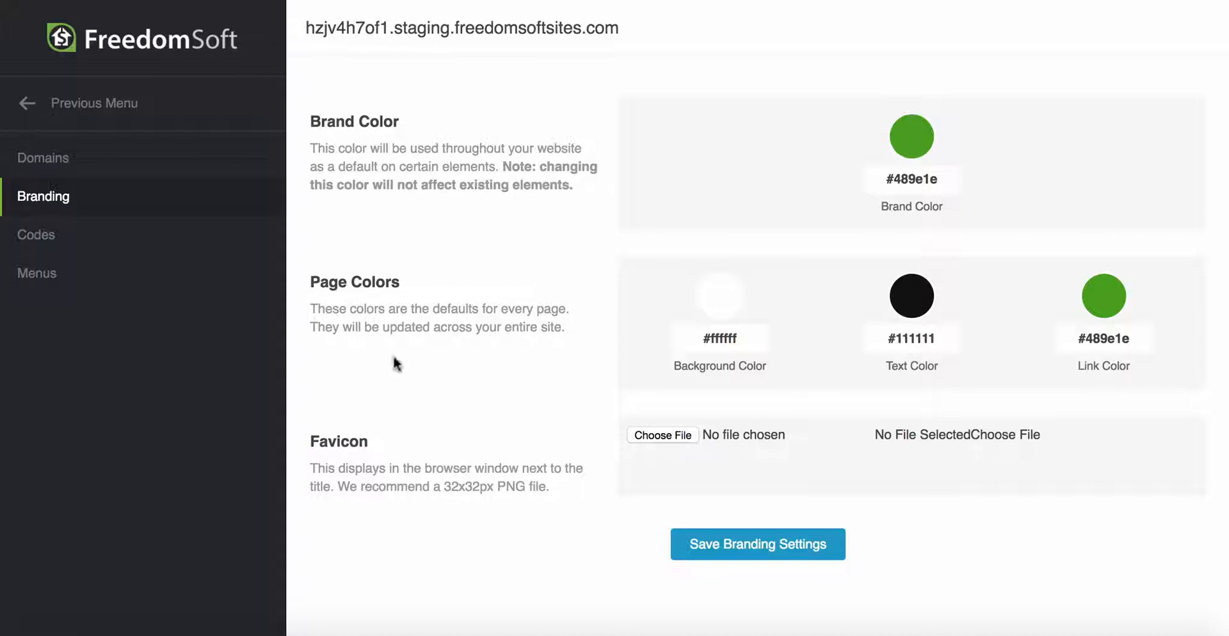
Step: Start a new code for the website and name it "Google Analytics"
left_click(38, 237)
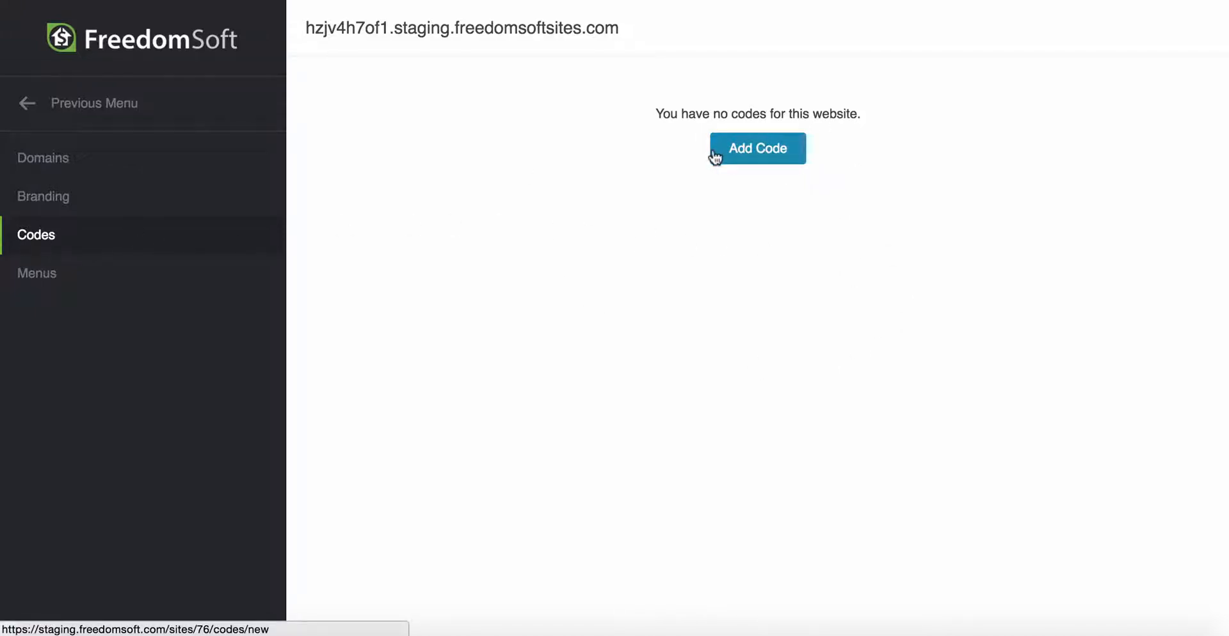
left_click(758, 162)
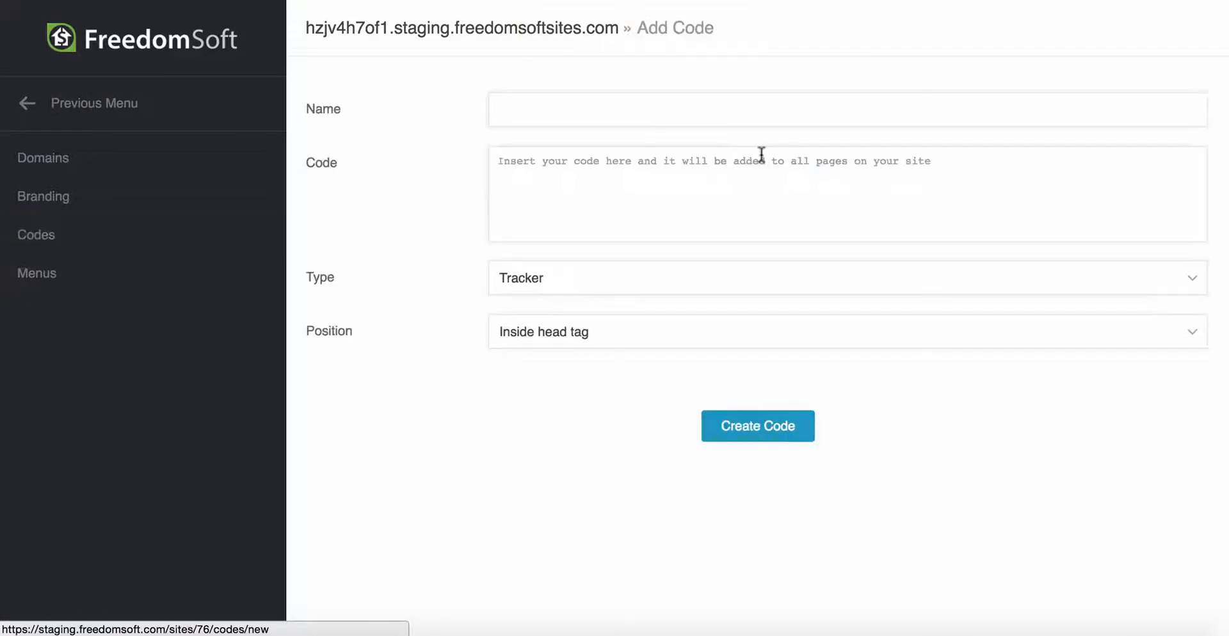
left_click(538, 113)
type("Goog")
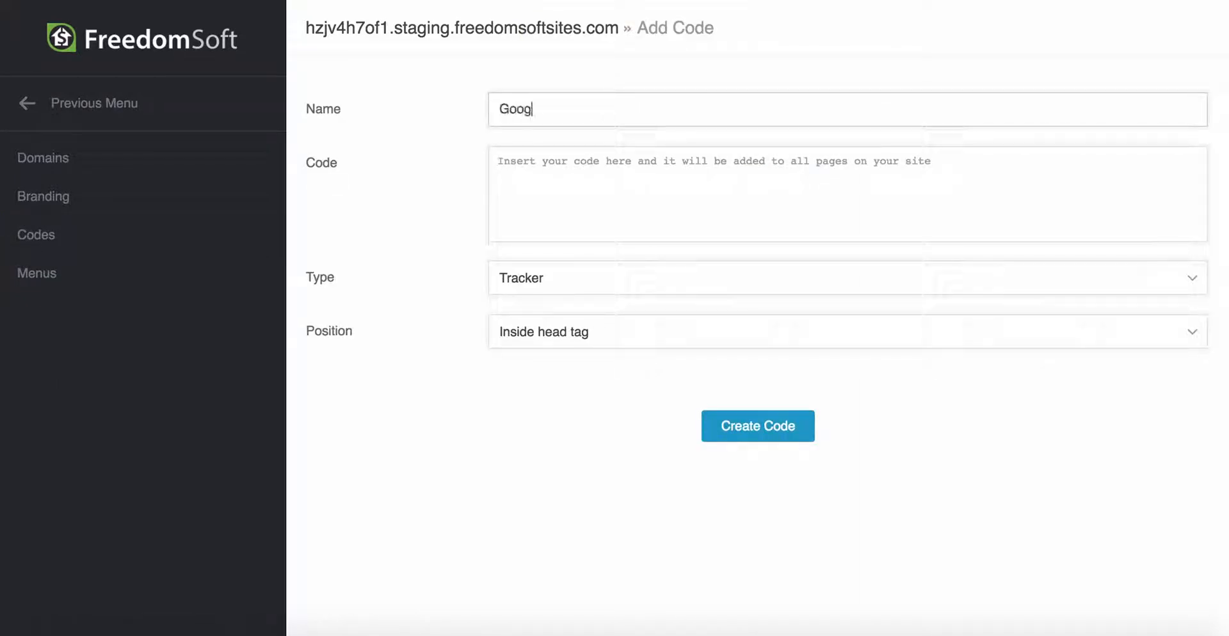
type("le Analytics")
Step: Choose Inside head tag as the code's position and try to create the code with its content left blank
left_click(549, 190)
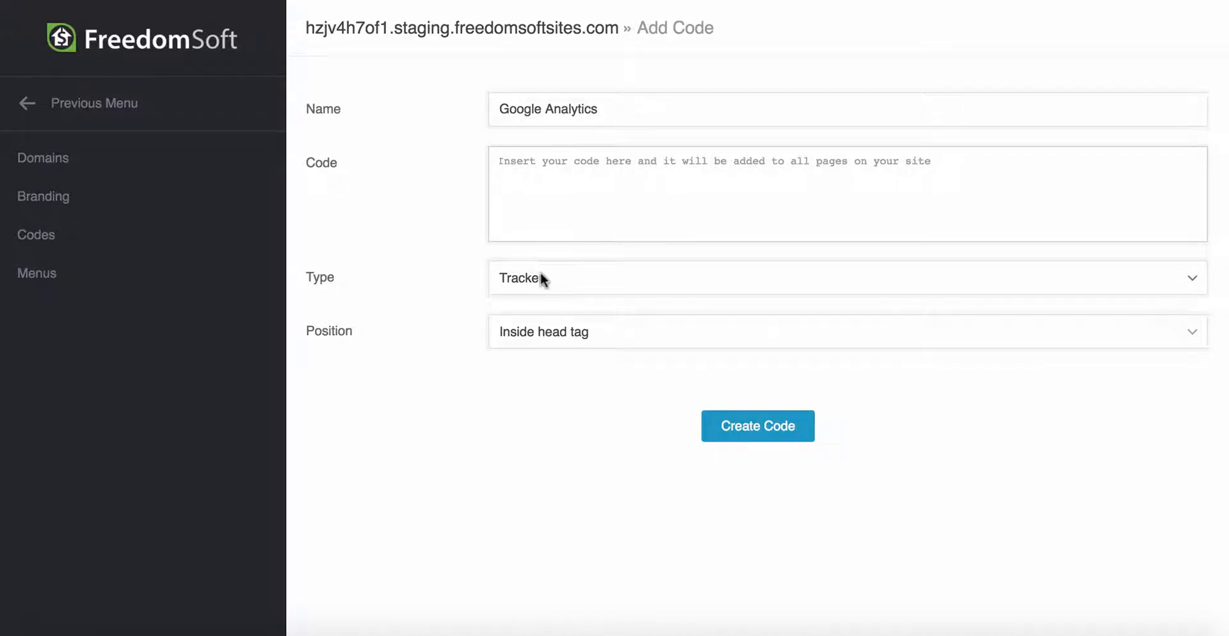
left_click(497, 336)
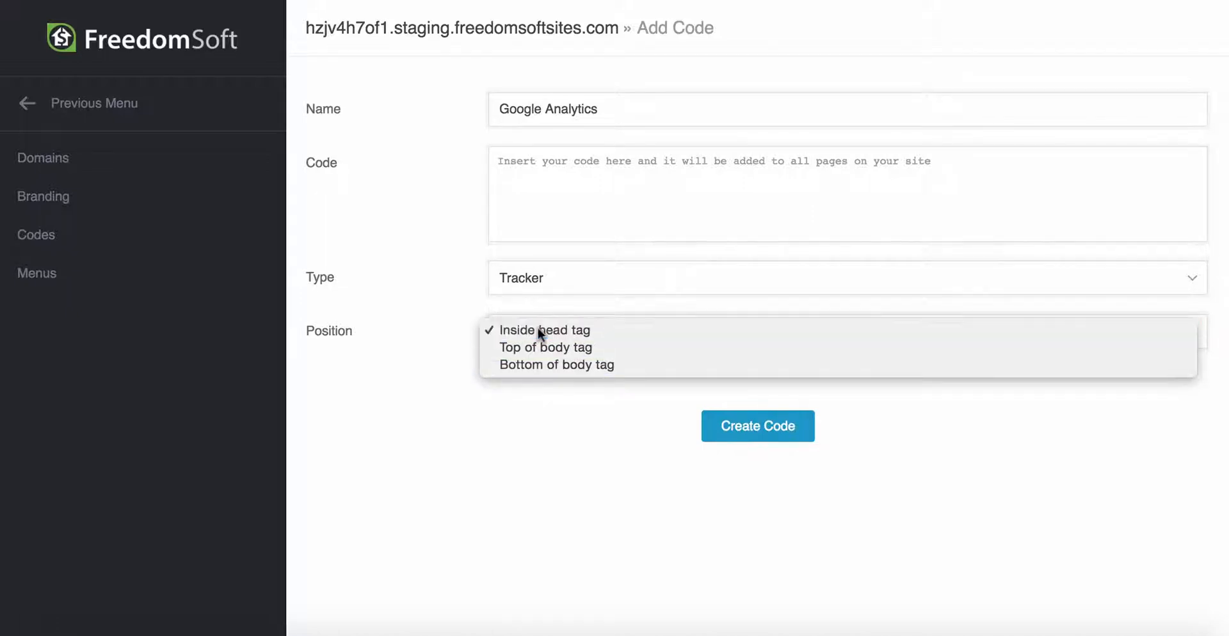
left_click(538, 330)
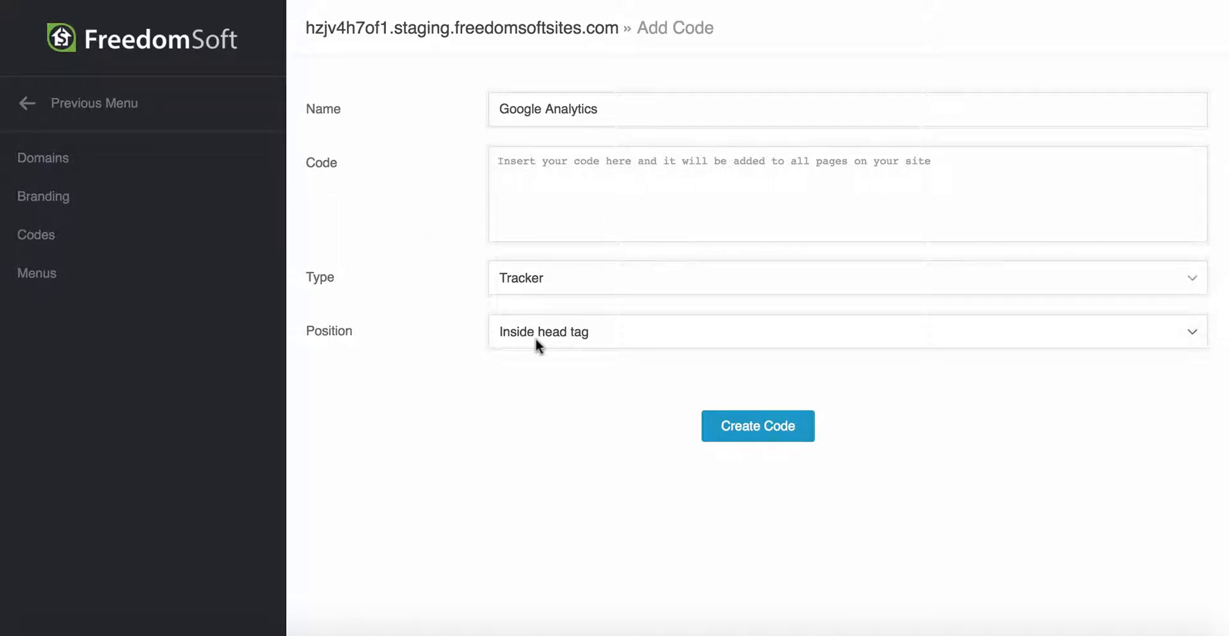
left_click(766, 434)
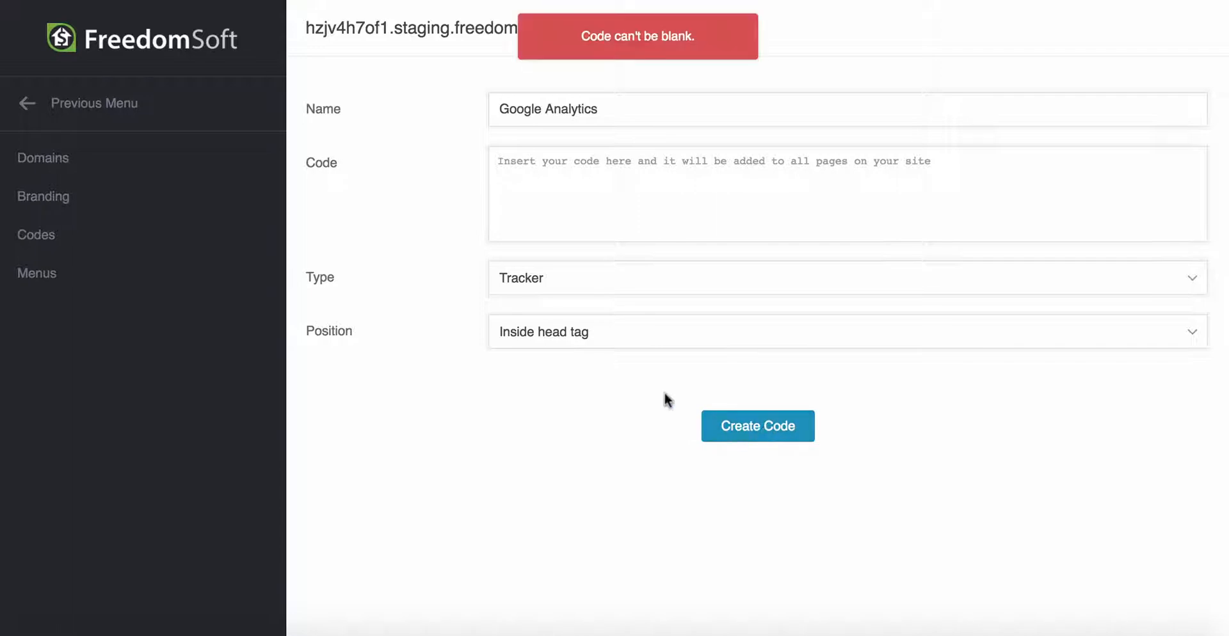
Step: Enter "x" as the code's content and create the Google Analytics code
left_click(542, 165)
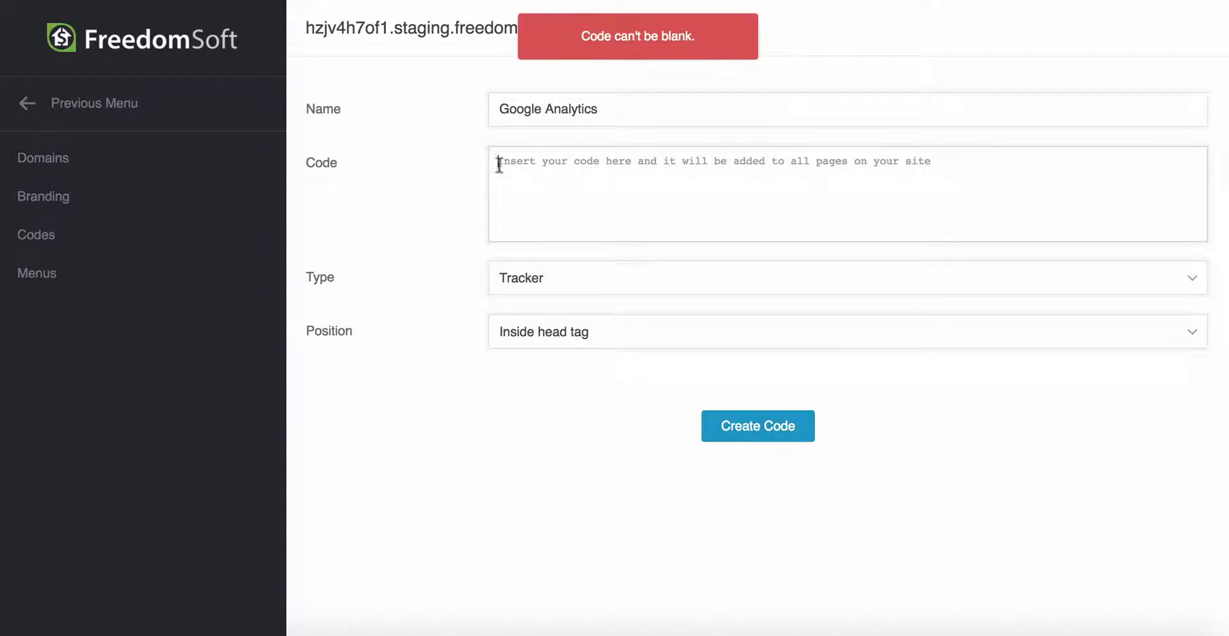
type("x")
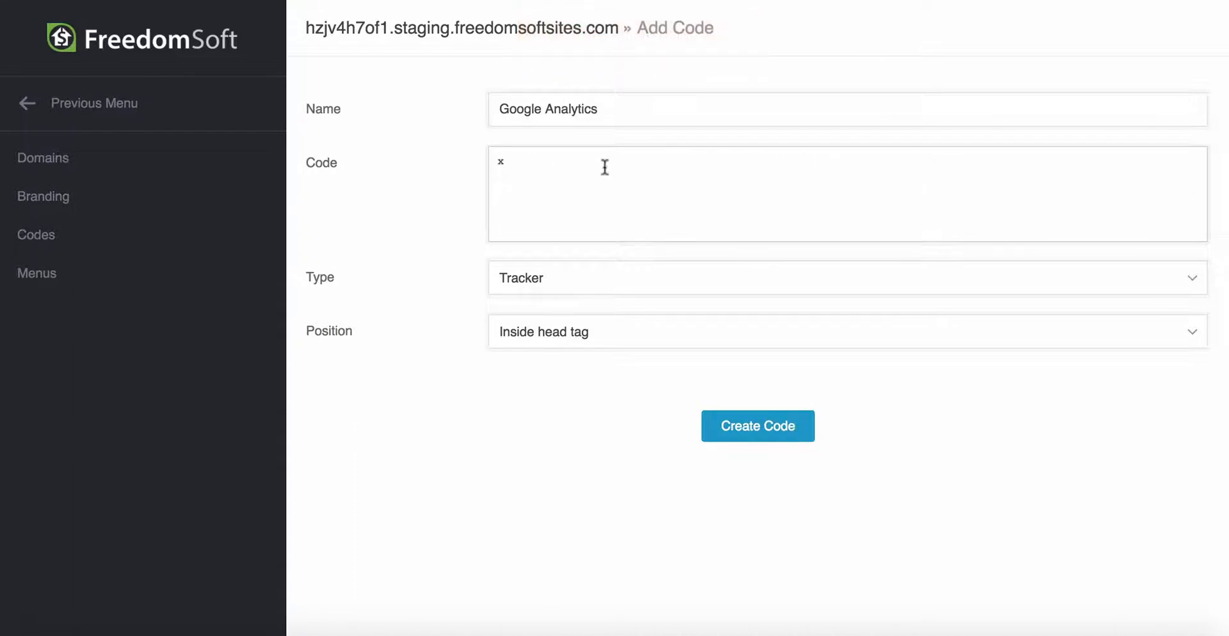
left_click(721, 440)
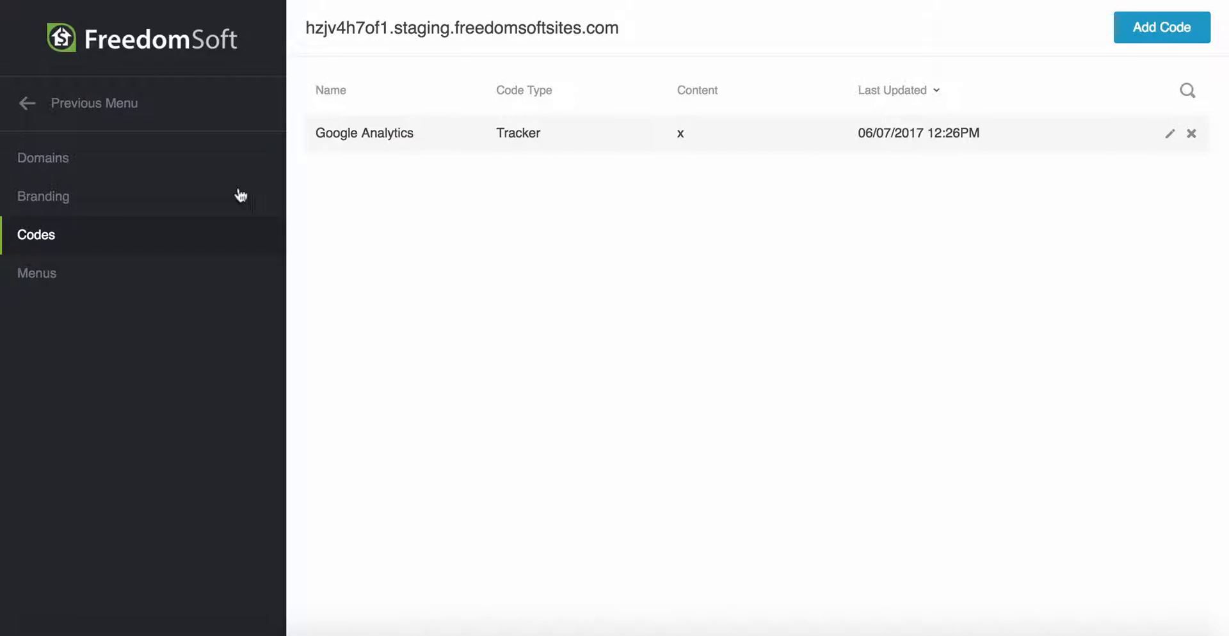
Step: Examine the website's menus and the links that make up the Header menu
left_click(42, 275)
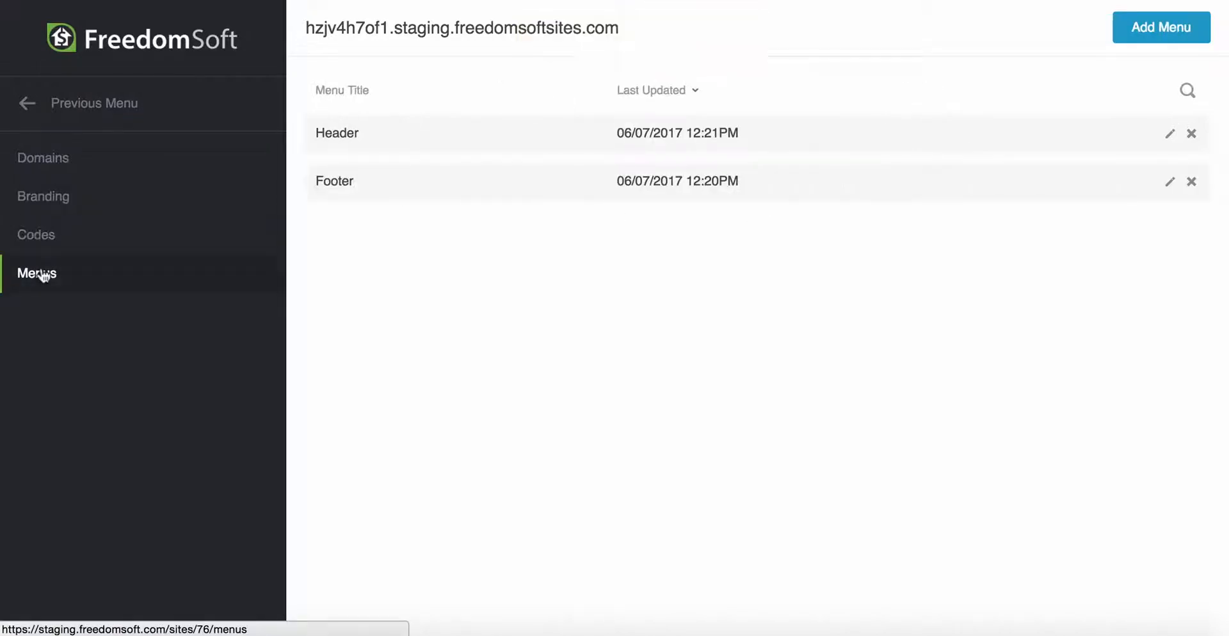
left_click(1171, 135)
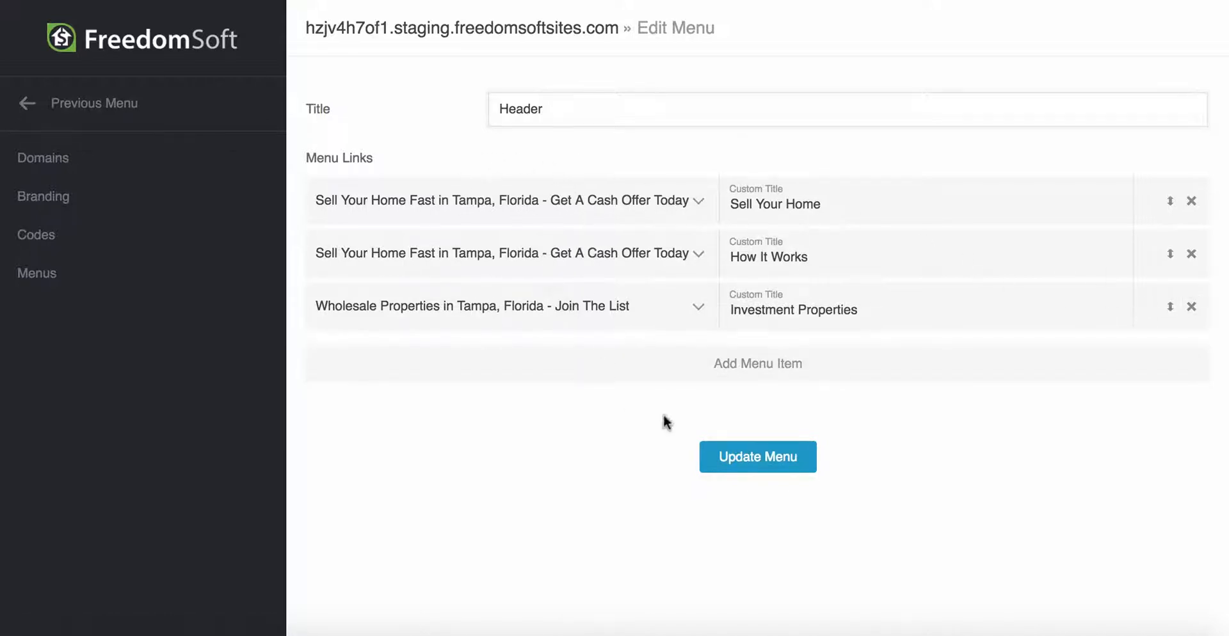
left_click(36, 274)
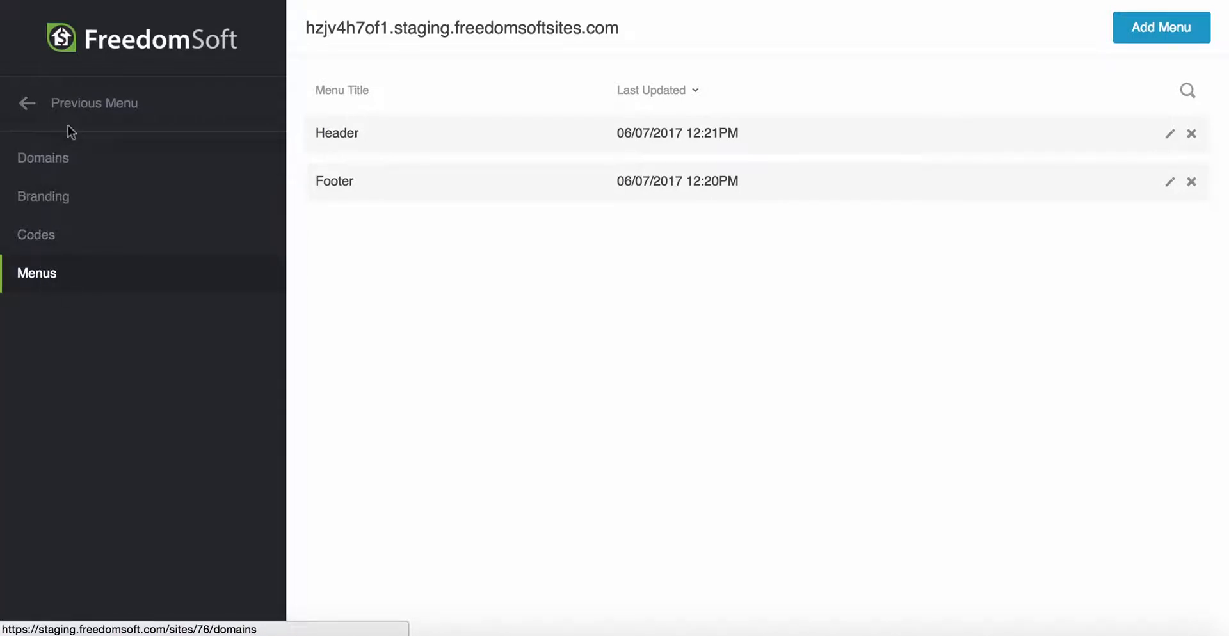
Step: Open the website's Home page in the page editor and look over its layout
left_click(88, 109)
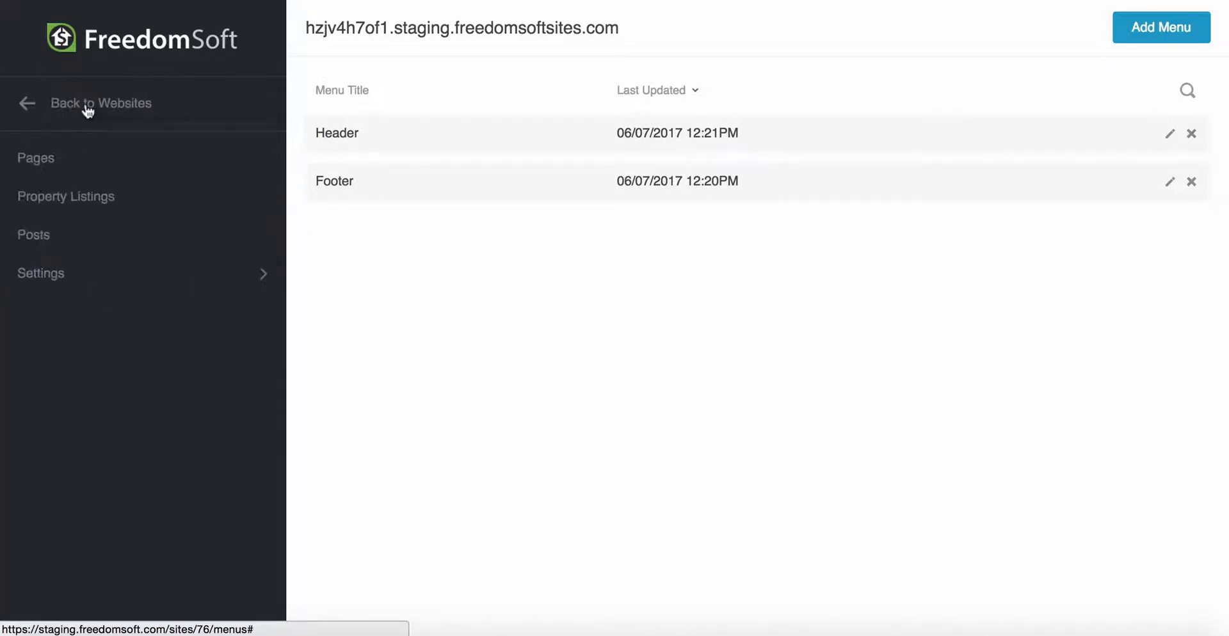
left_click(40, 165)
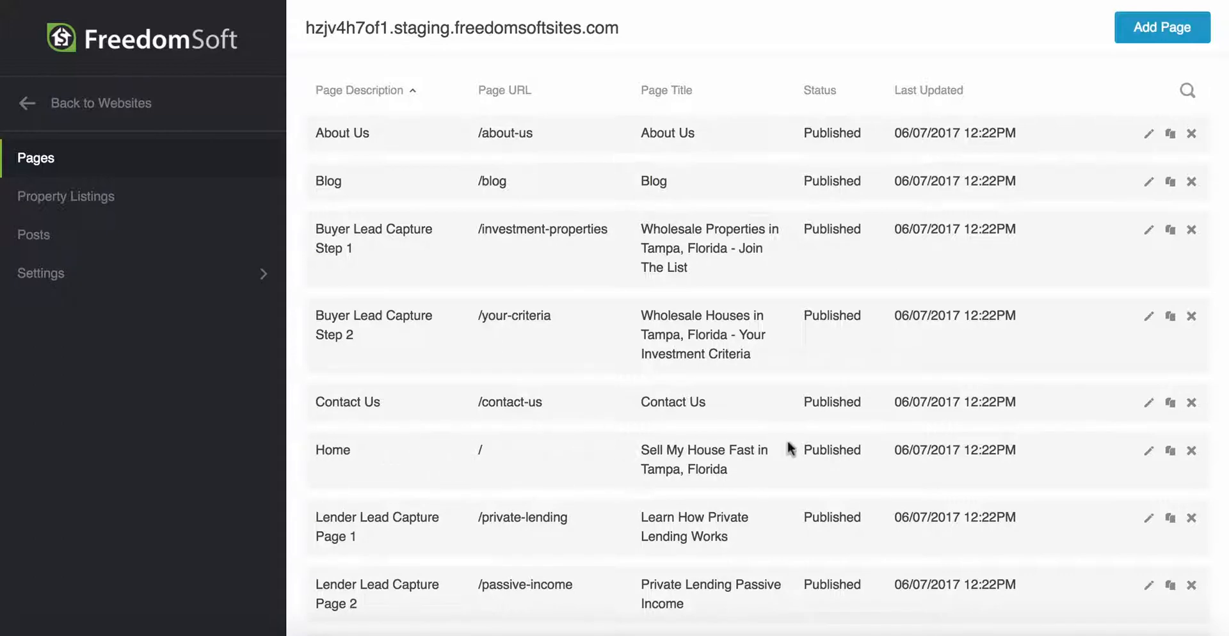
left_click(1150, 454)
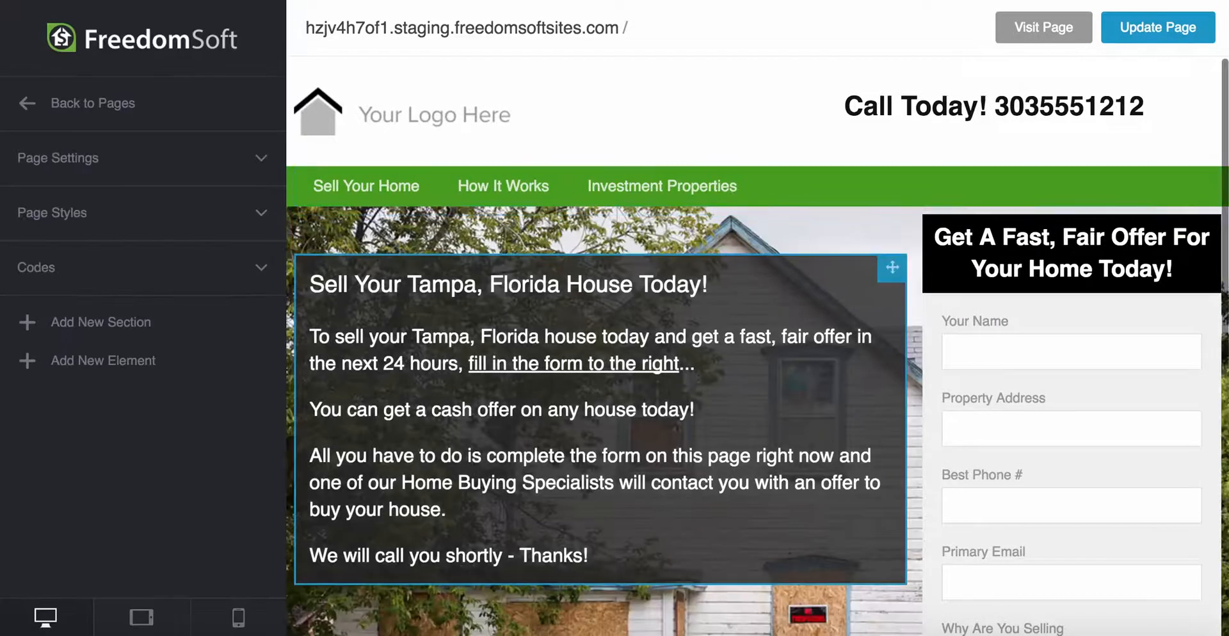
scroll(756, 345, "down", 3)
scroll(758, 346, "up", 2)
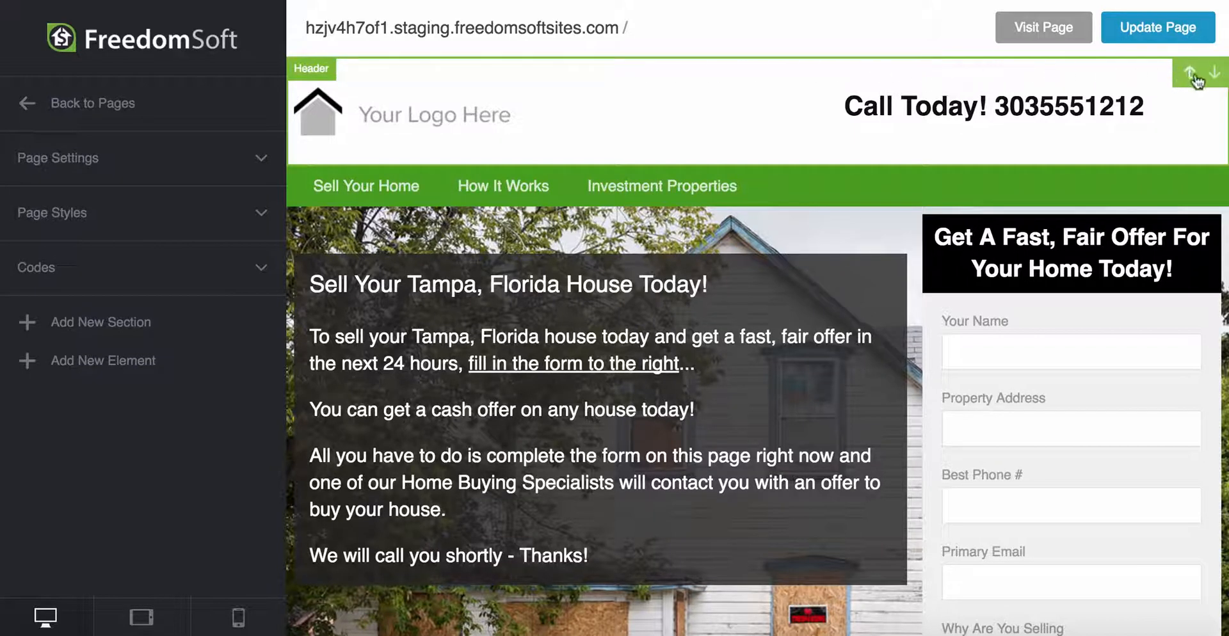
Step: Move the Header section down past the navigation and the main content, and bring it back to the top of the page
left_click(1214, 76)
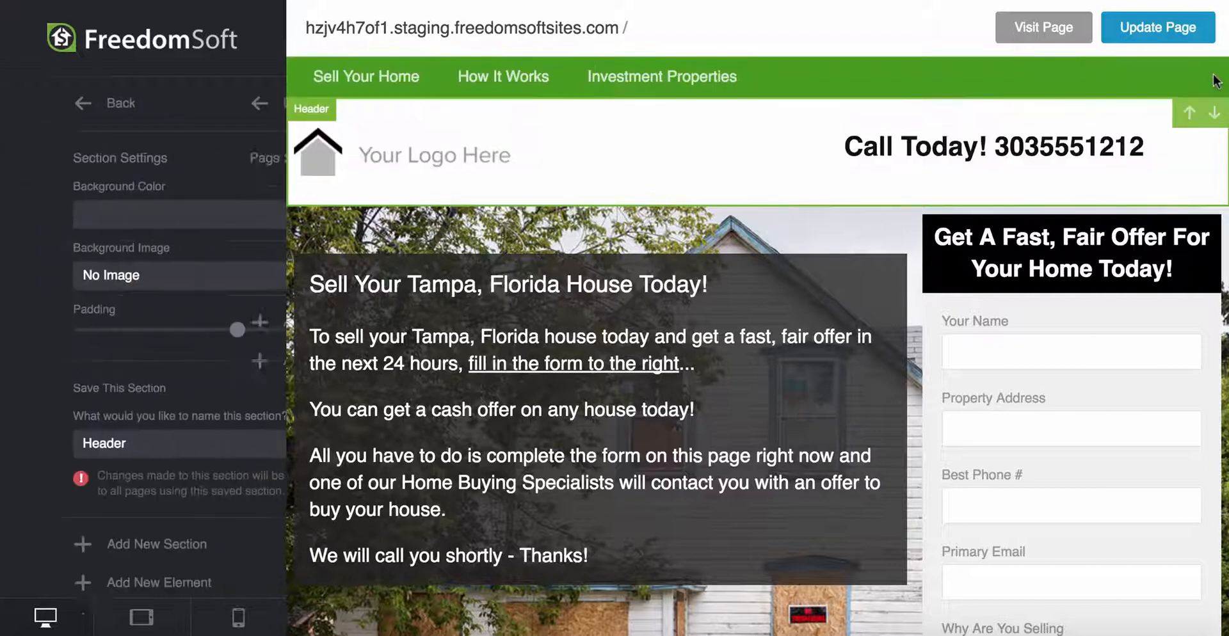
left_click(1214, 115)
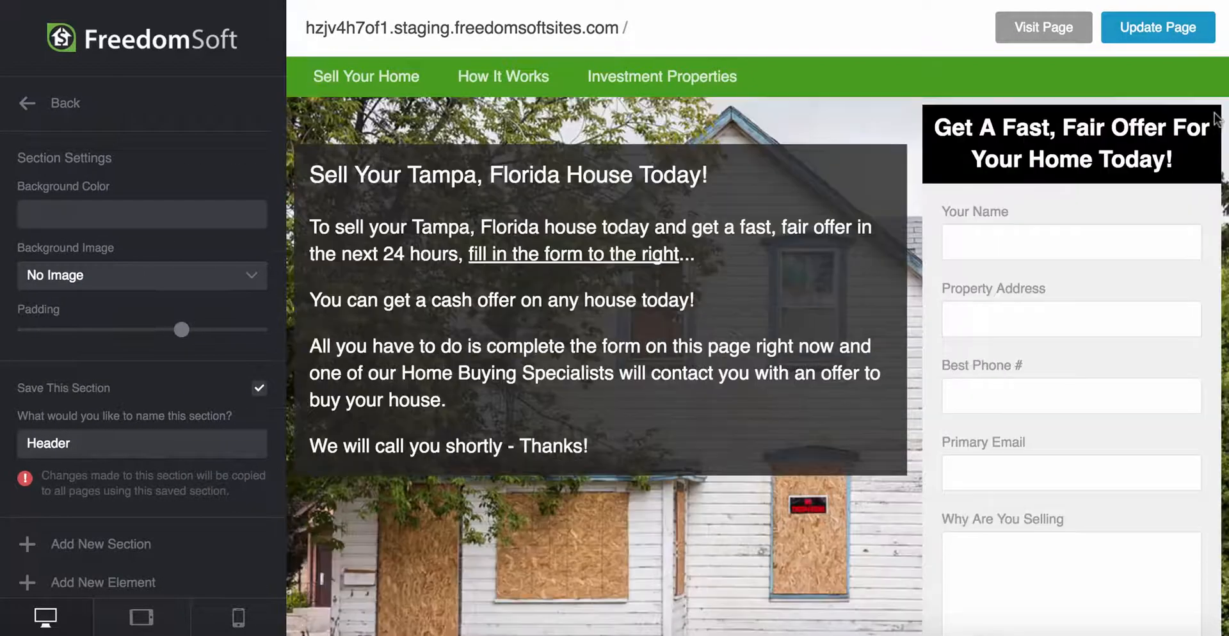
scroll(765, 281, "down", 5)
scroll(765, 297, "down", 3)
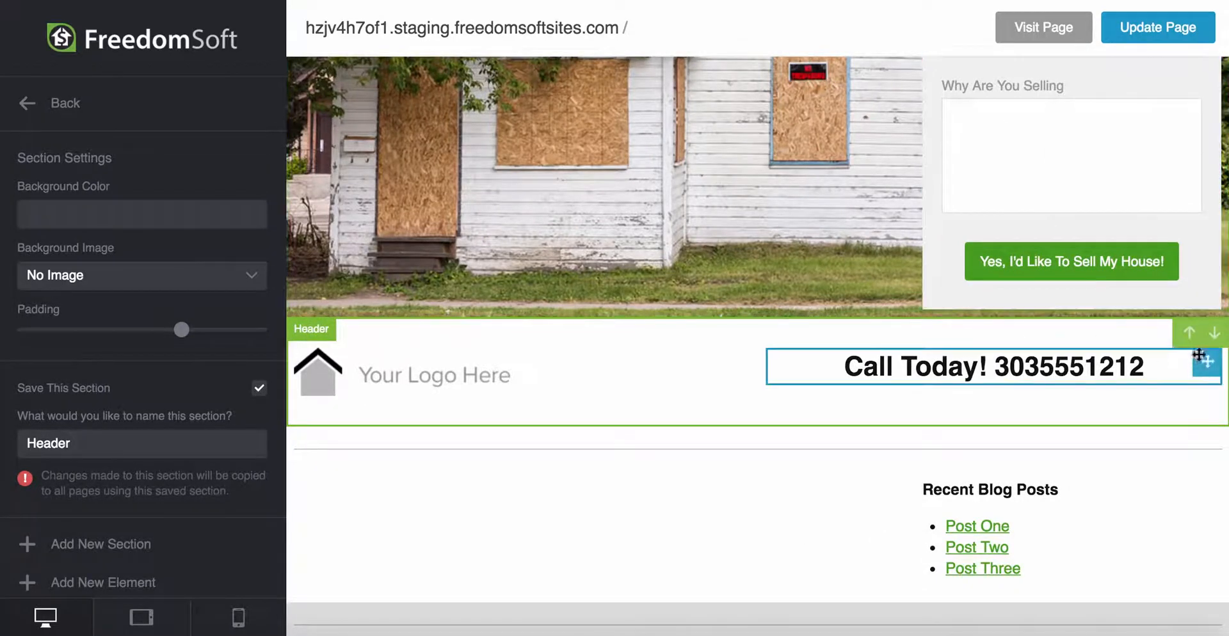
left_click(1189, 332)
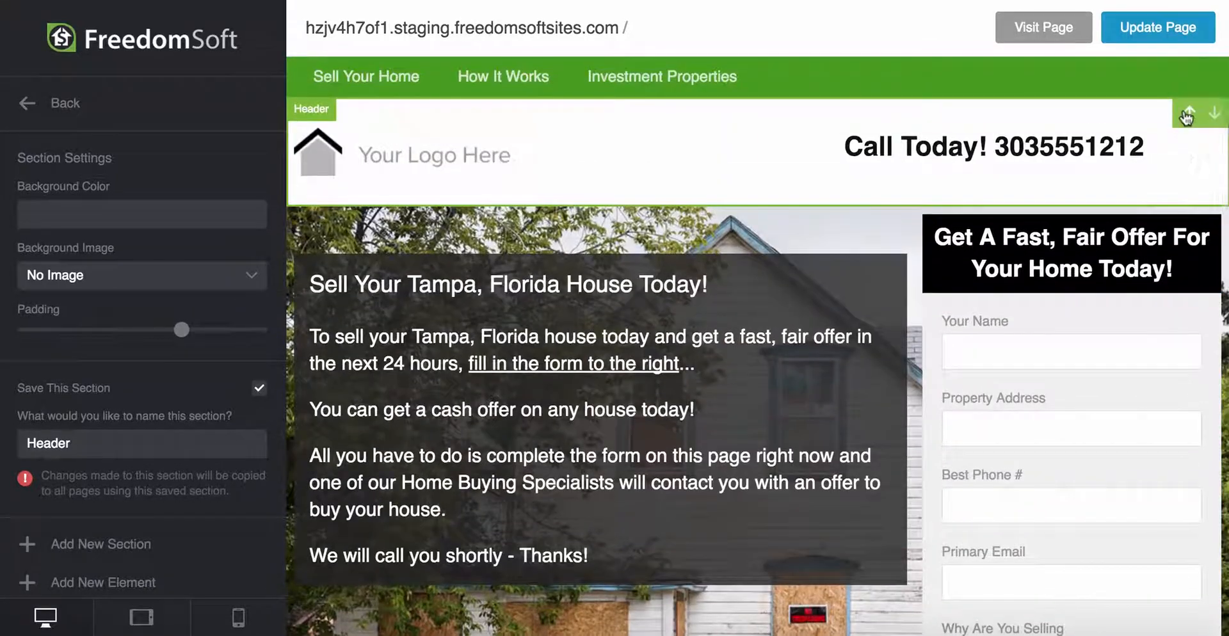
left_click(1188, 113)
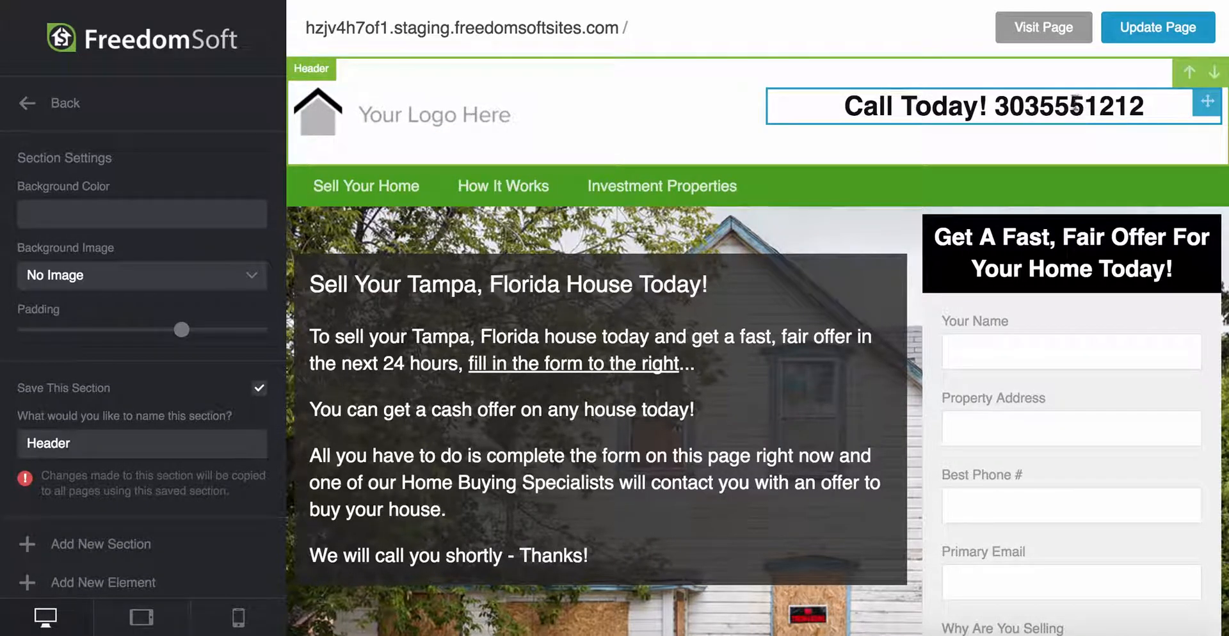
Step: Replace the phone number after "Call Today!" in the Header section with the new phone number
left_click(1002, 107)
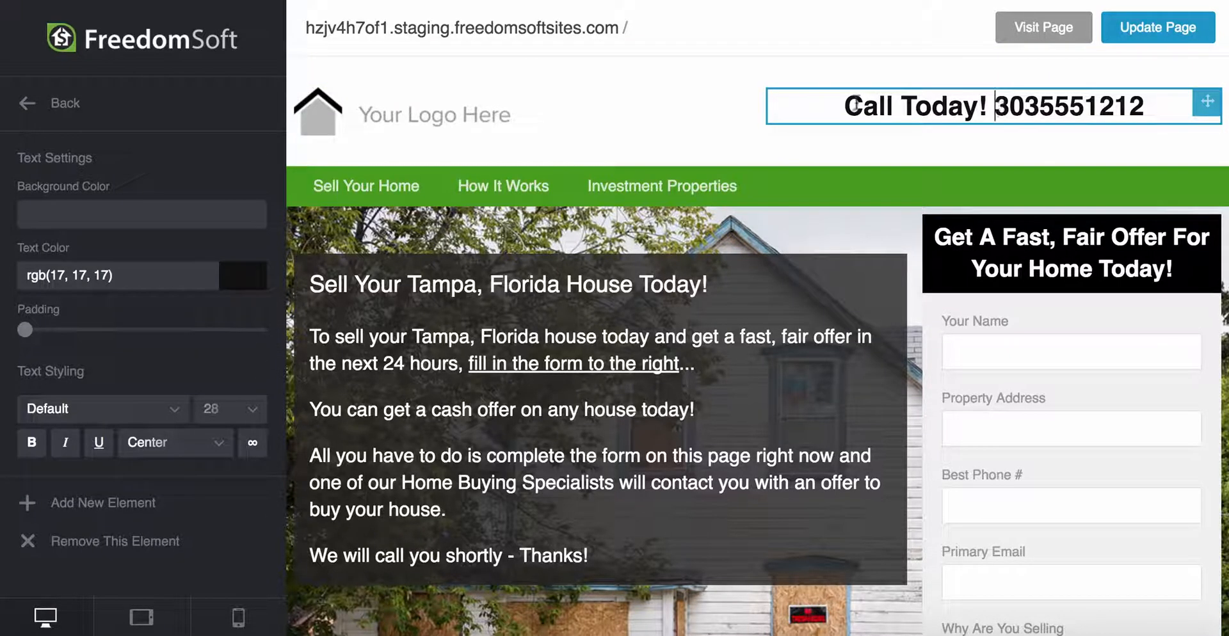
left_click_drag(996, 106, 1142, 102)
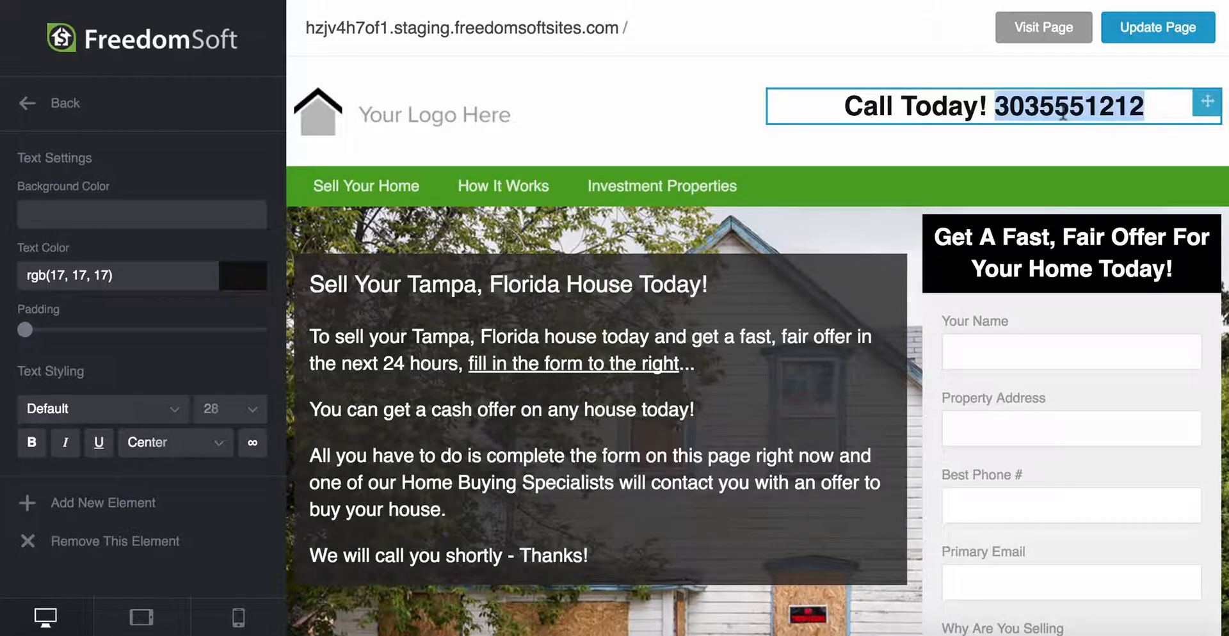
type("888-")
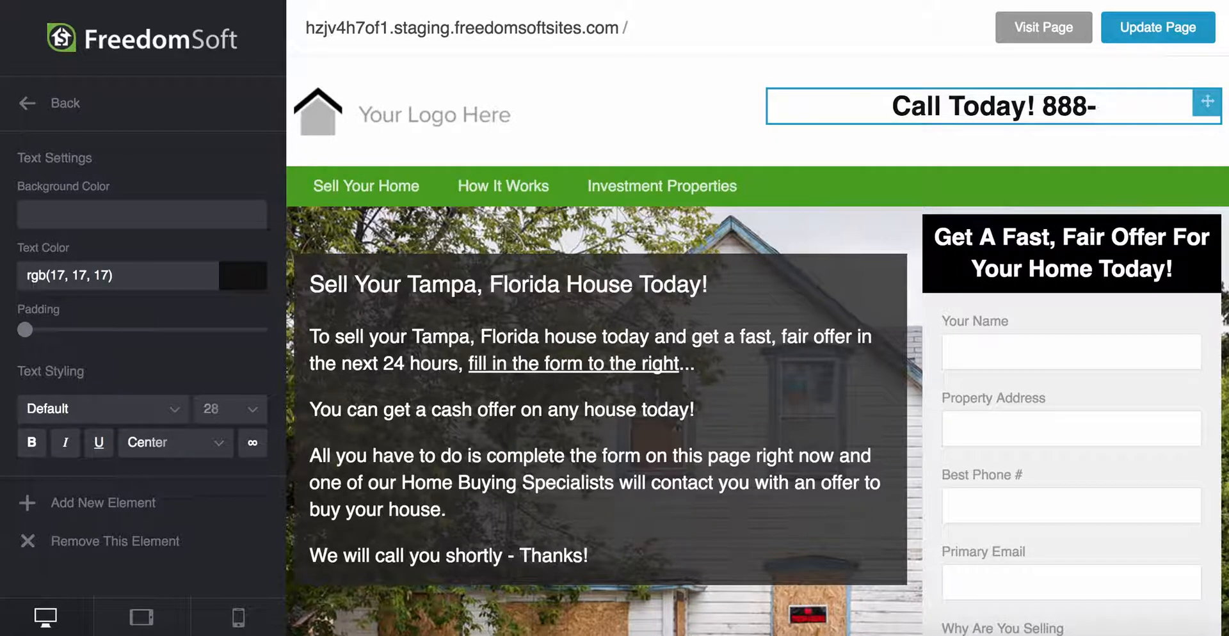
type("123-4")
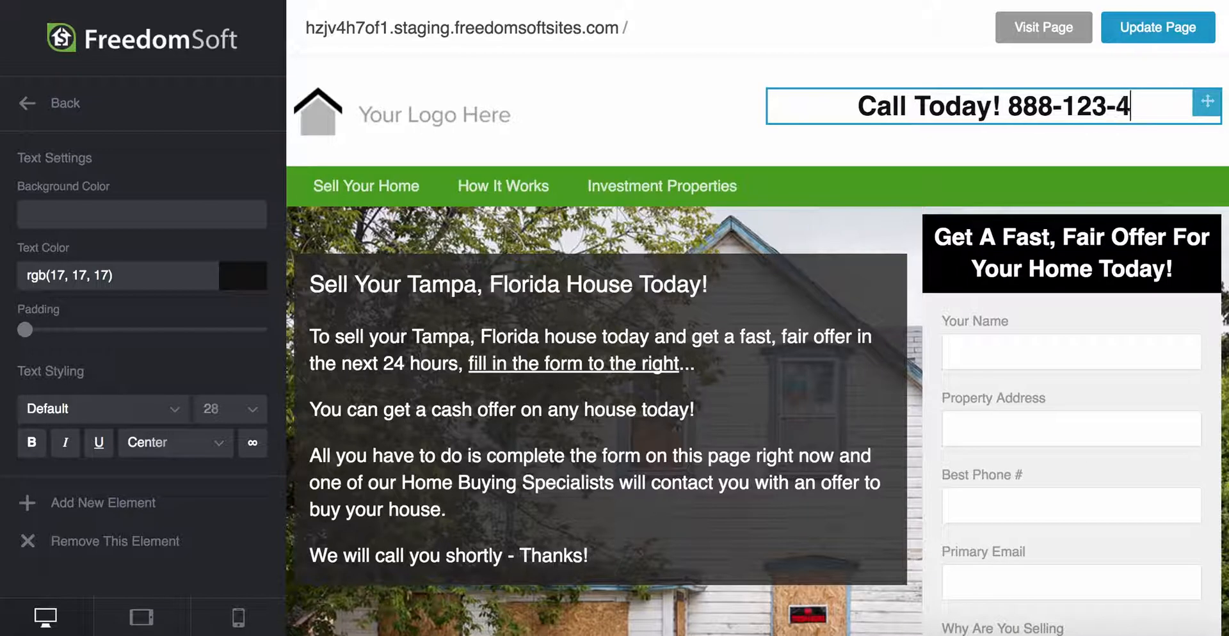
type("567")
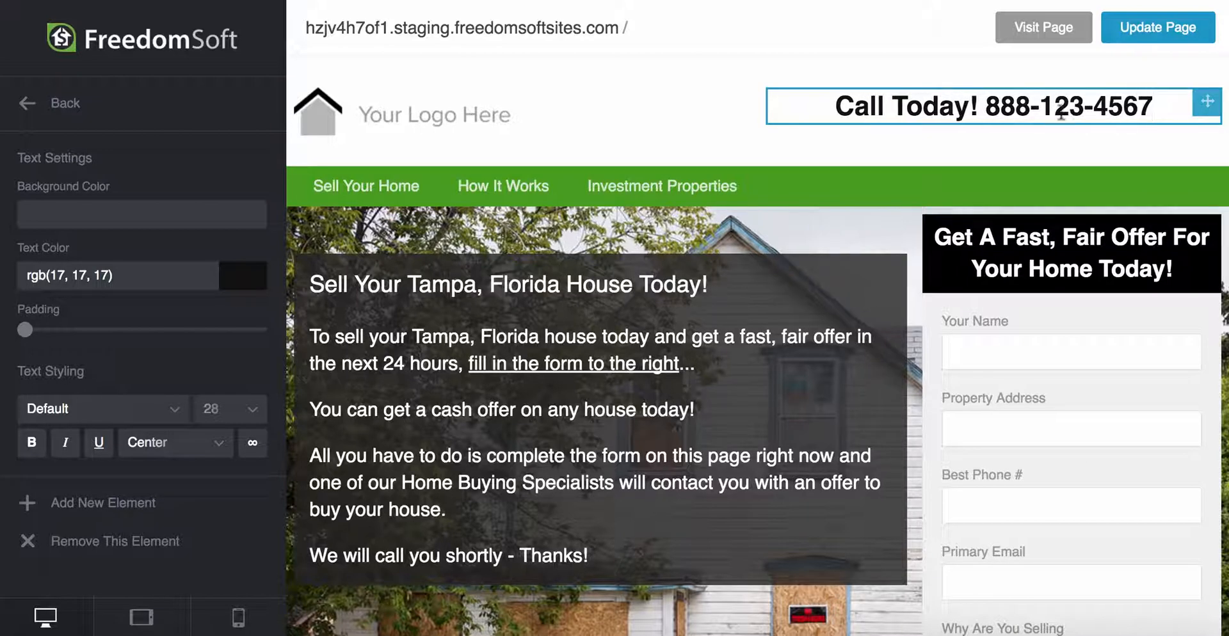
left_click(1015, 138)
left_click(1114, 40)
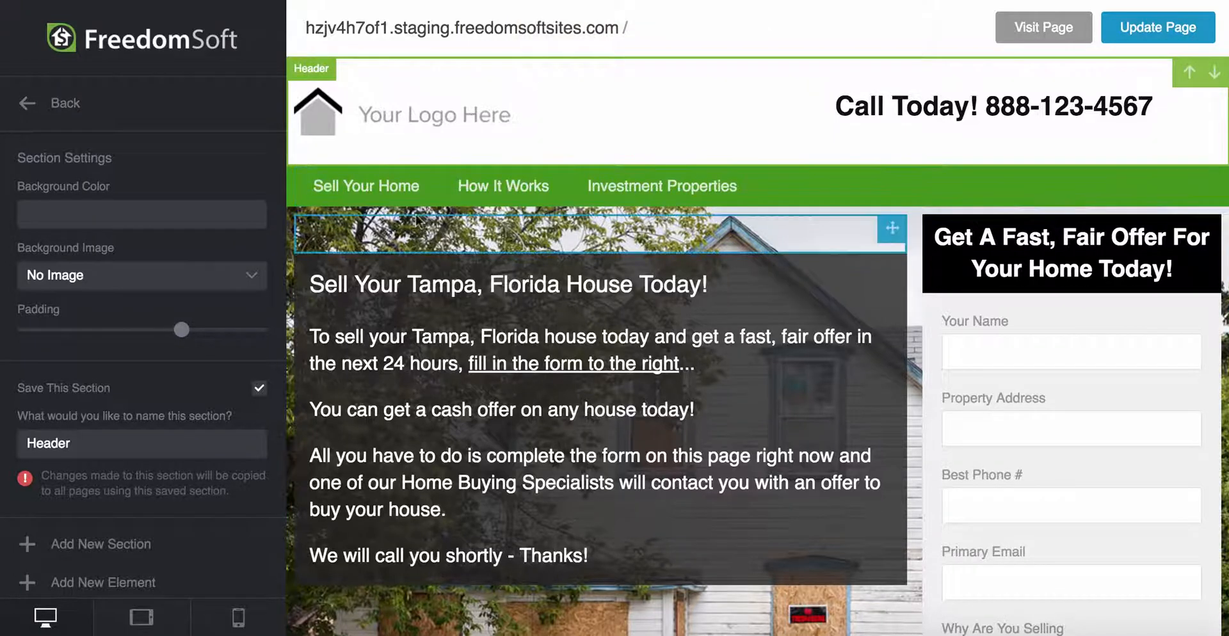
Step: Examine the settings of the header menu element and of the Navigation section that contains it
left_click(820, 187)
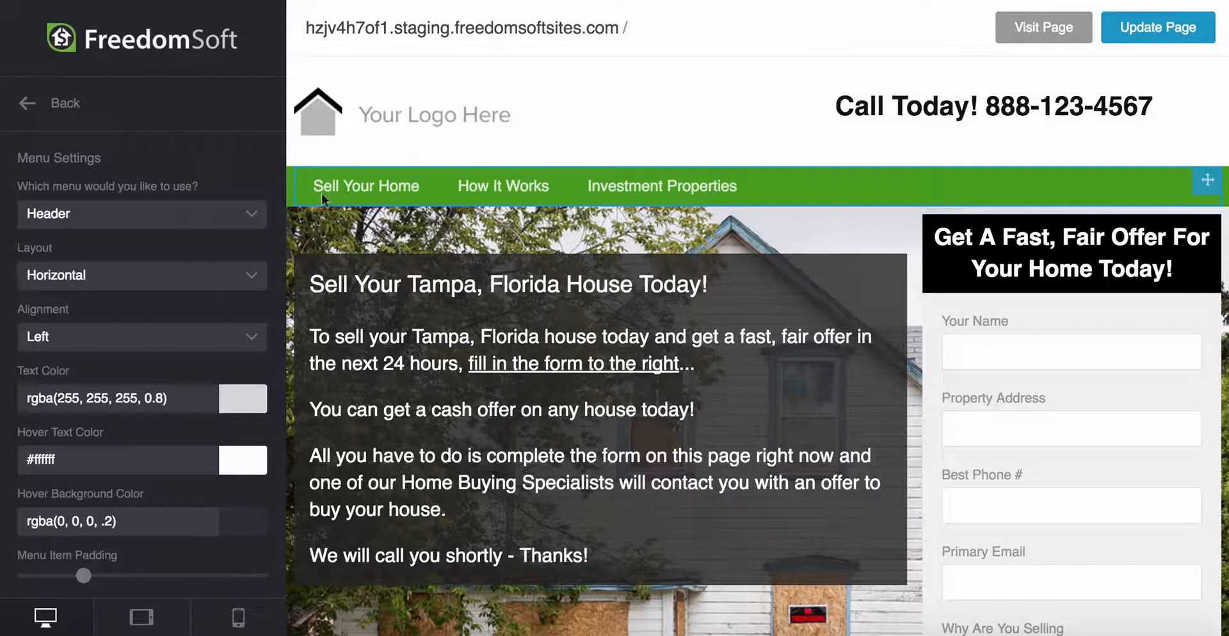
left_click(290, 183)
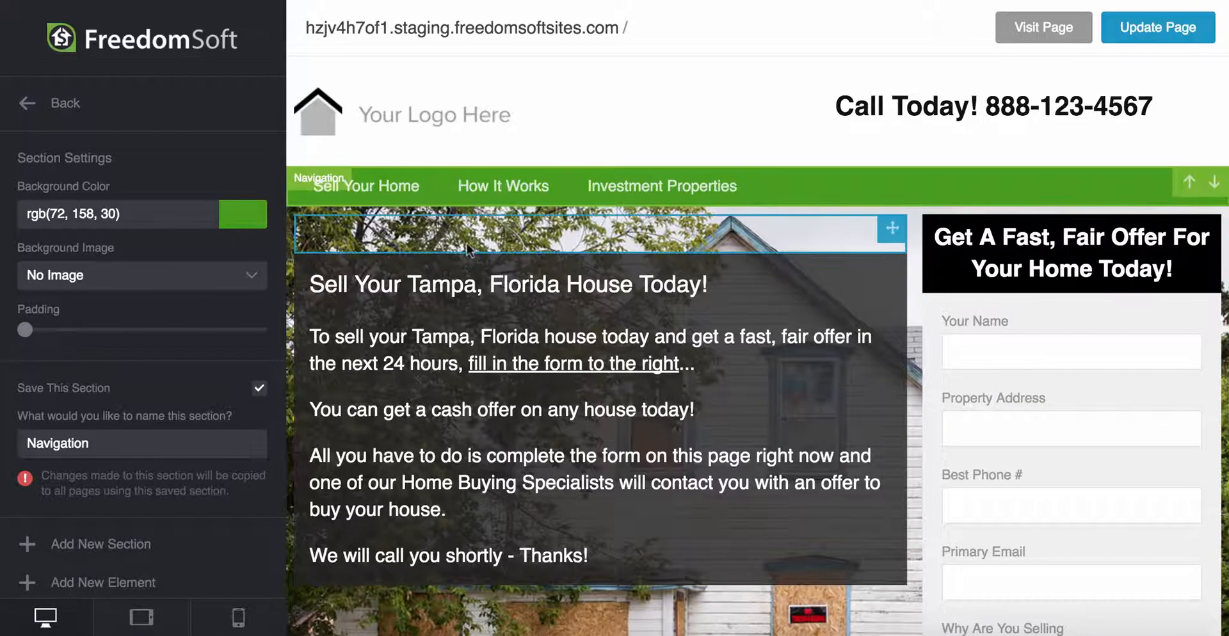
scroll(425, 222, "down", 1)
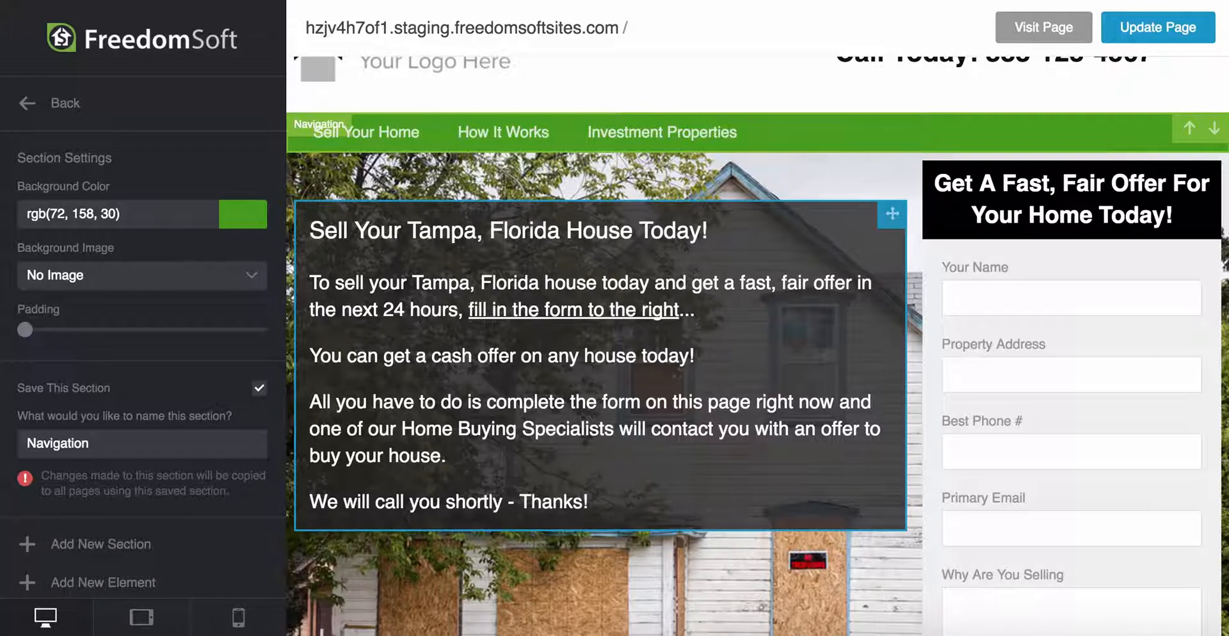
scroll(528, 217, "up", 1)
scroll(527, 218, "down", 5)
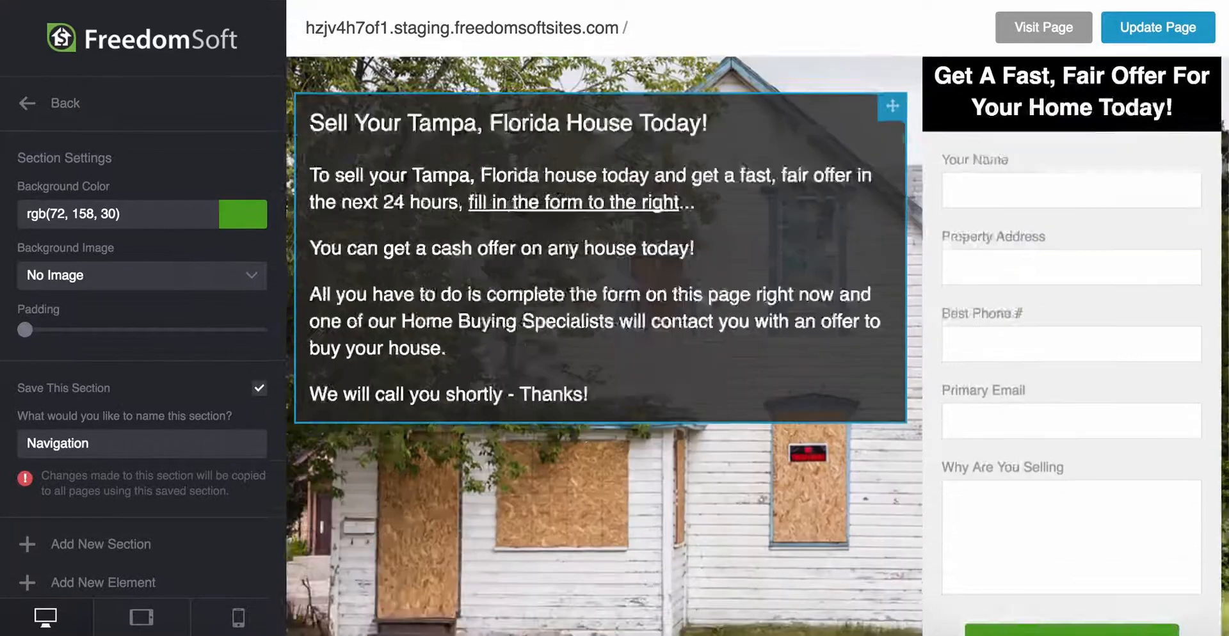
scroll(527, 218, "up", 4)
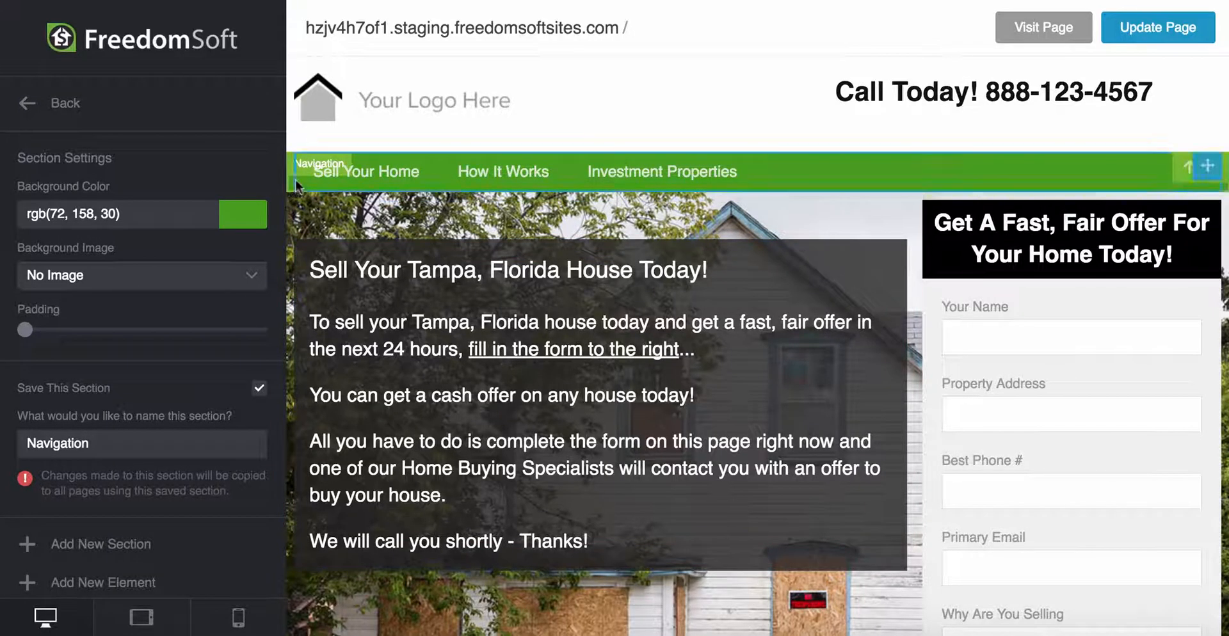
Step: Add a Left Sidebar section below the Navigation section and place a Button element in its sidebar column
left_click(101, 545)
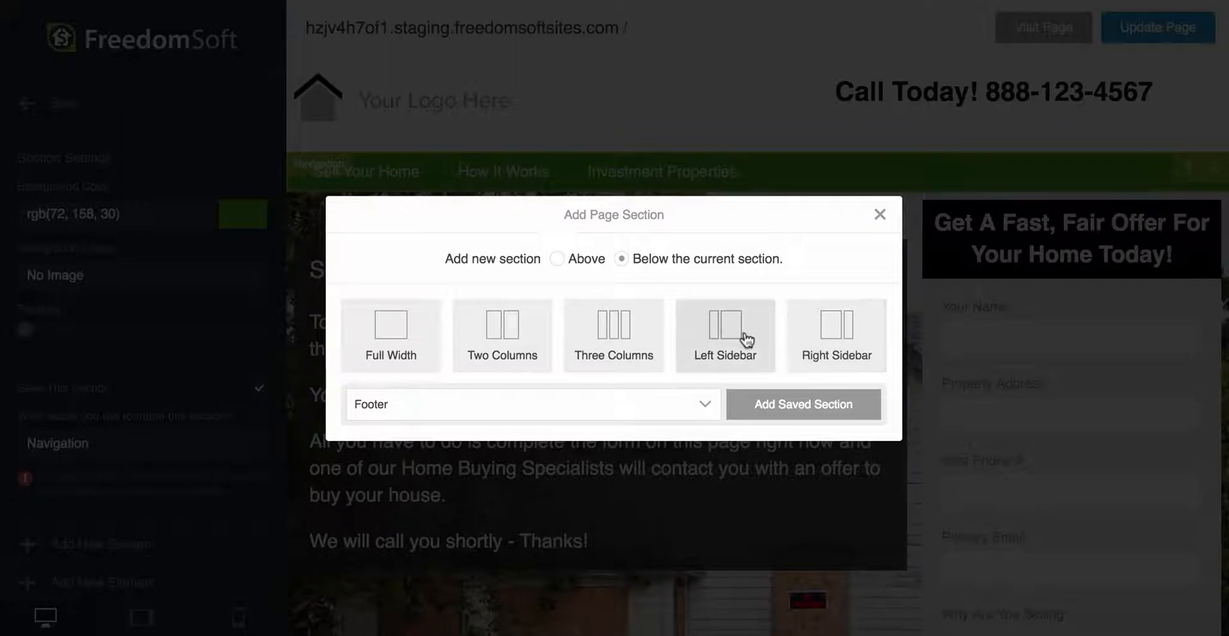
left_click(725, 328)
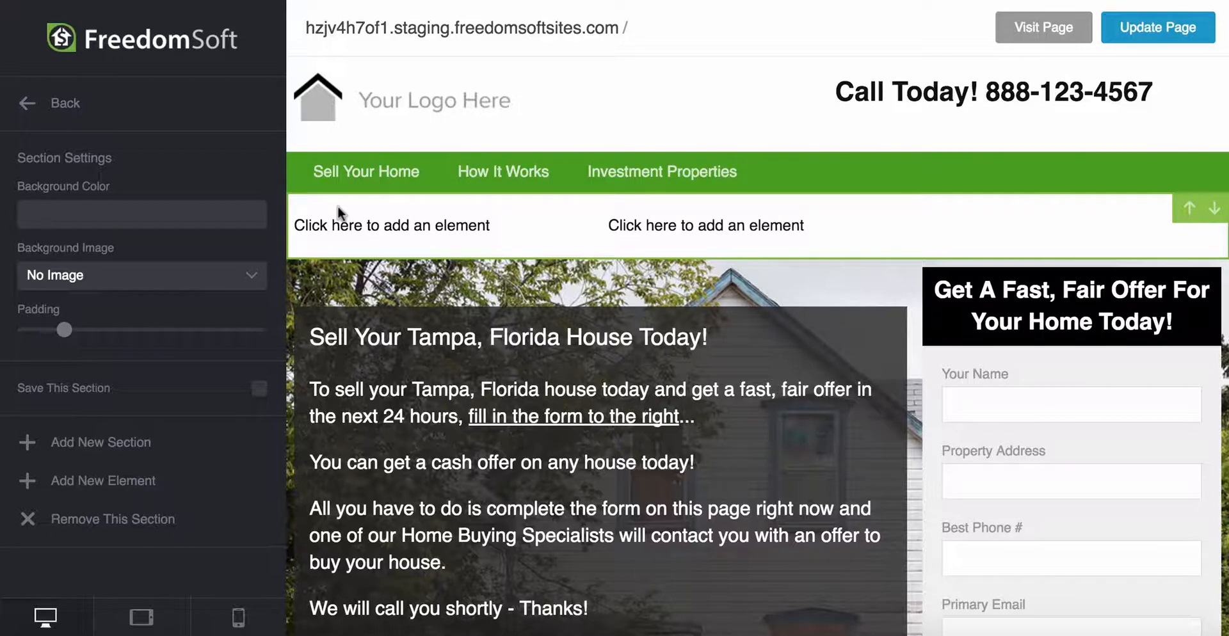
left_click(398, 232)
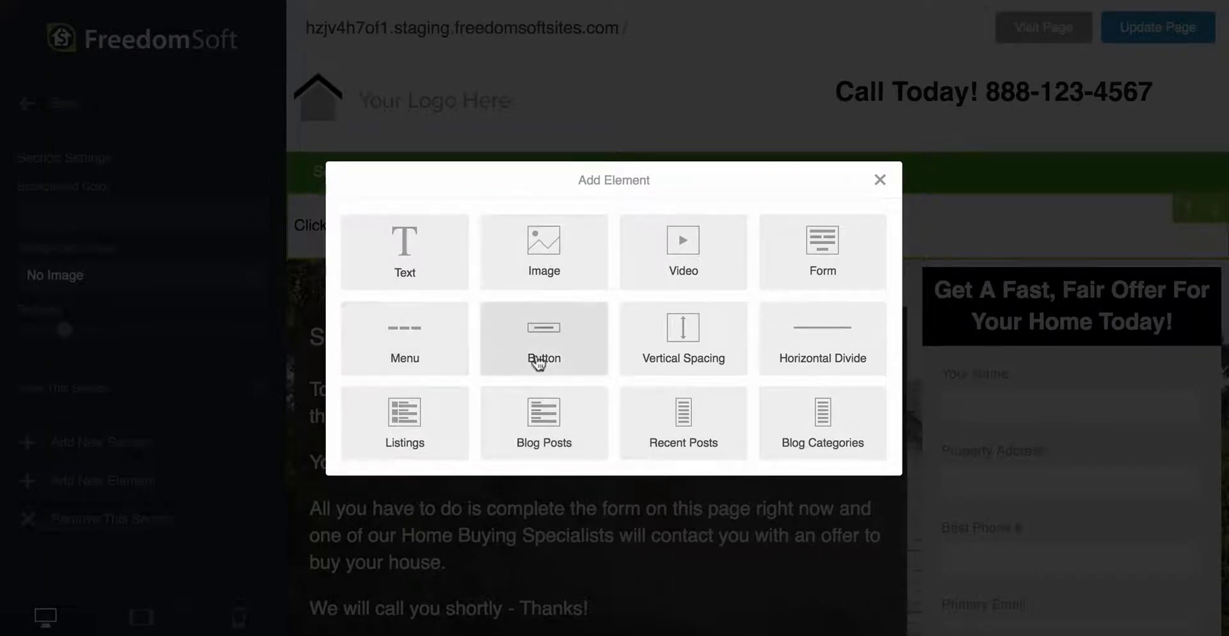
left_click(538, 327)
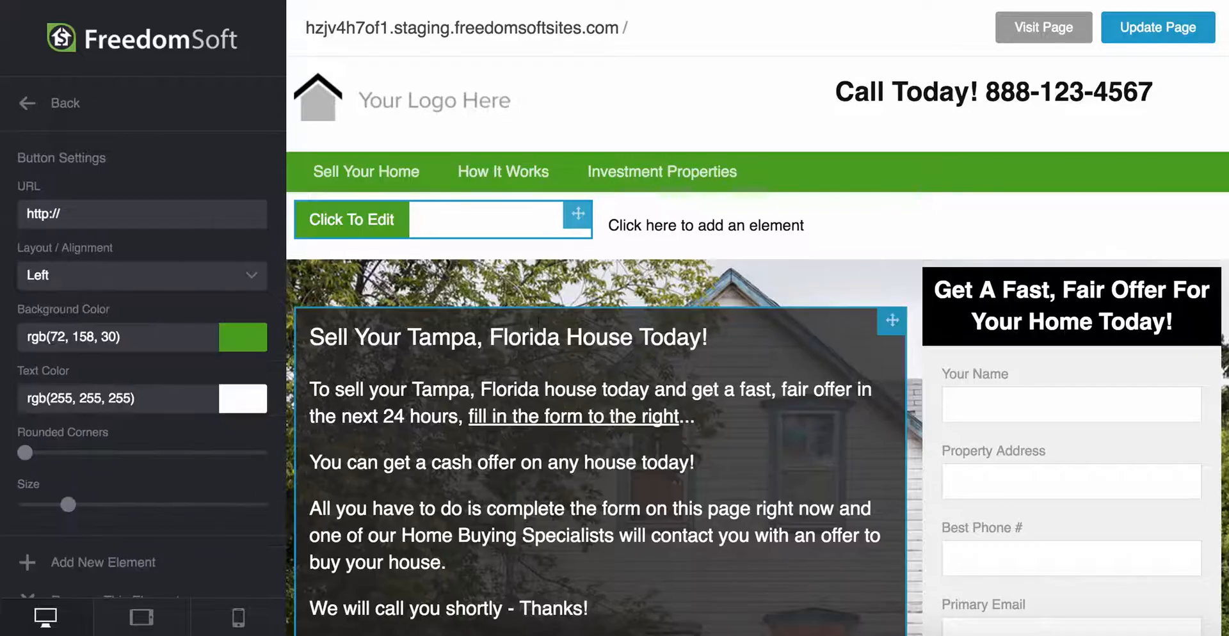
Step: Change the new button's label to "Click Here For More Info >>"
triple_click(371, 222)
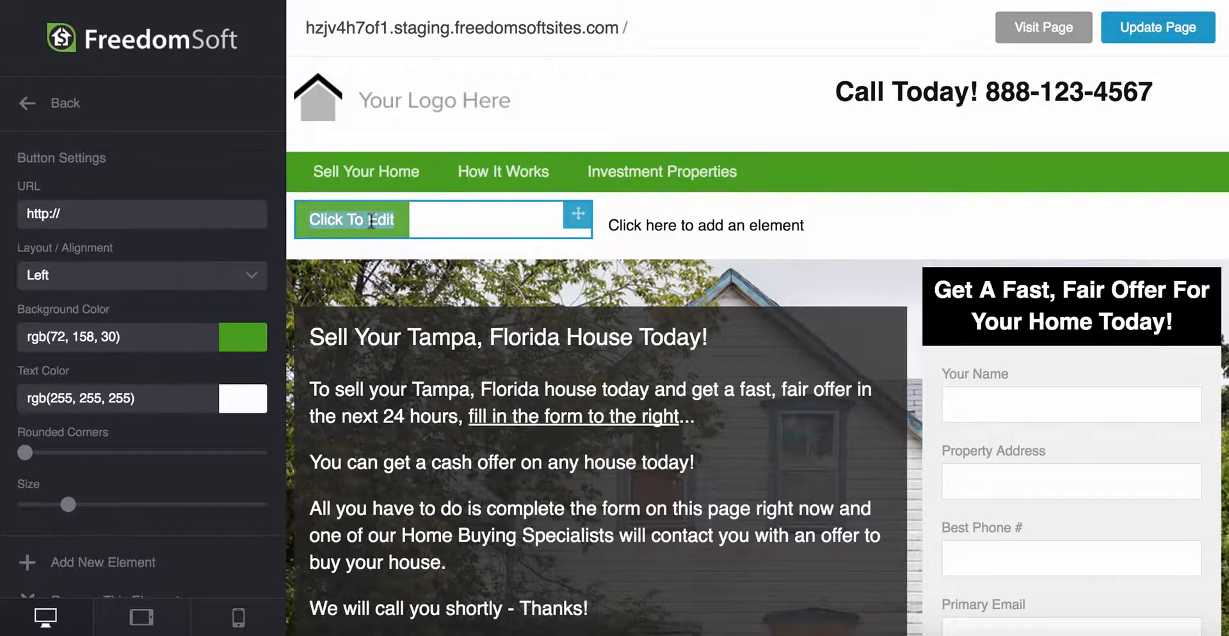
type("Click")
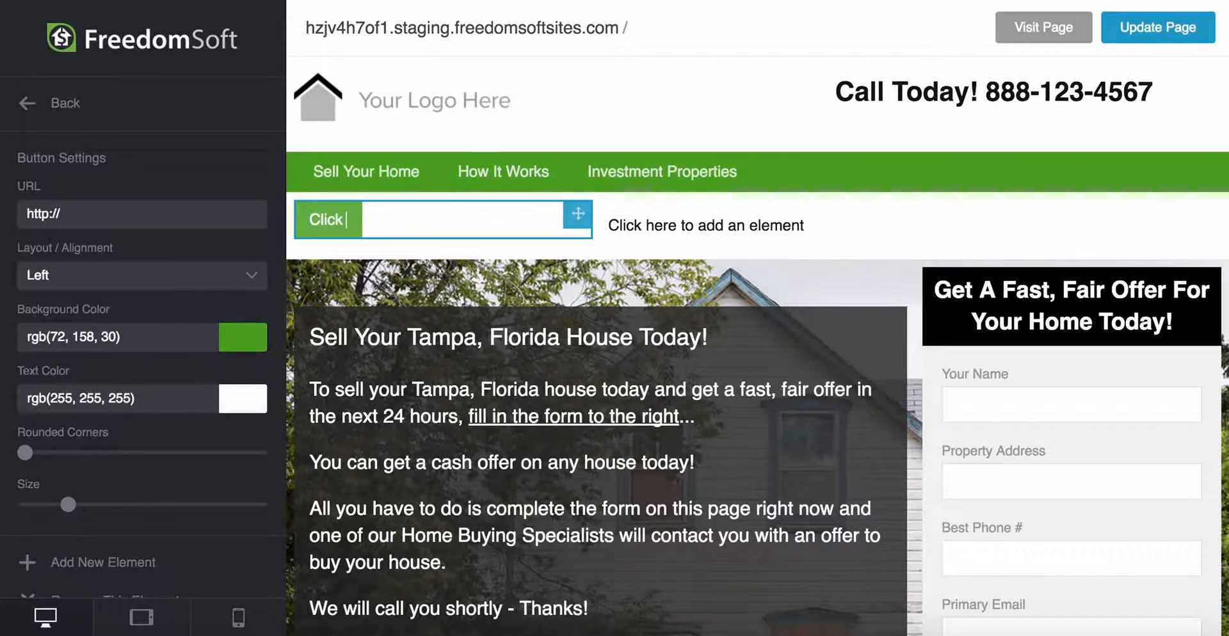
type(" Here For More Info")
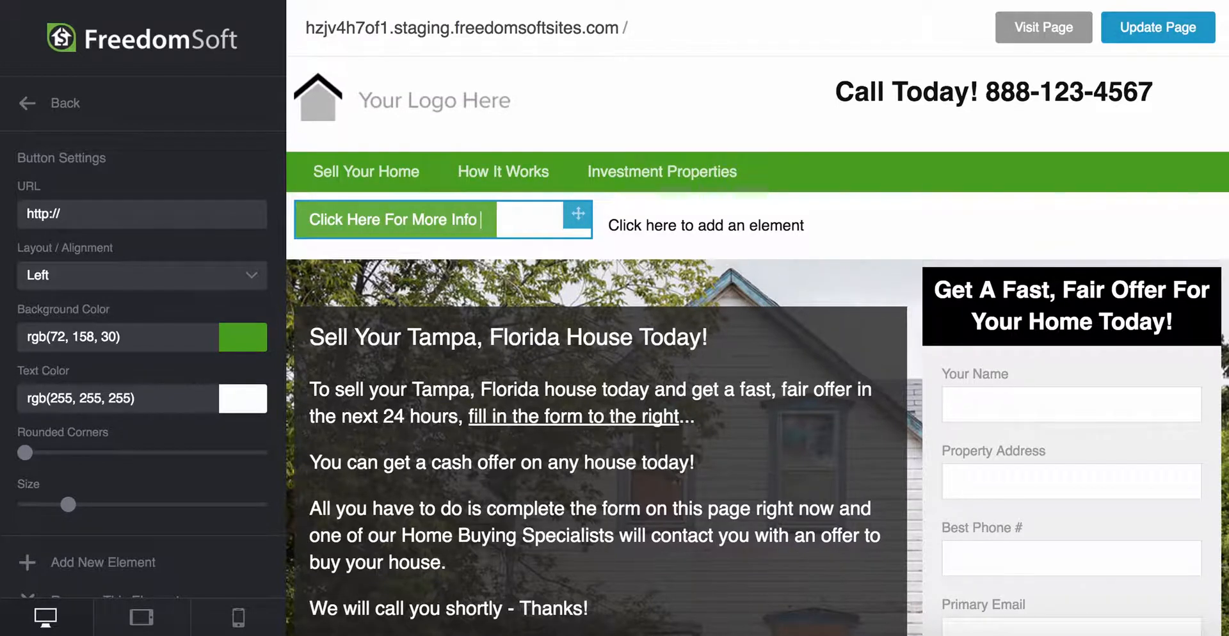
type(" >>")
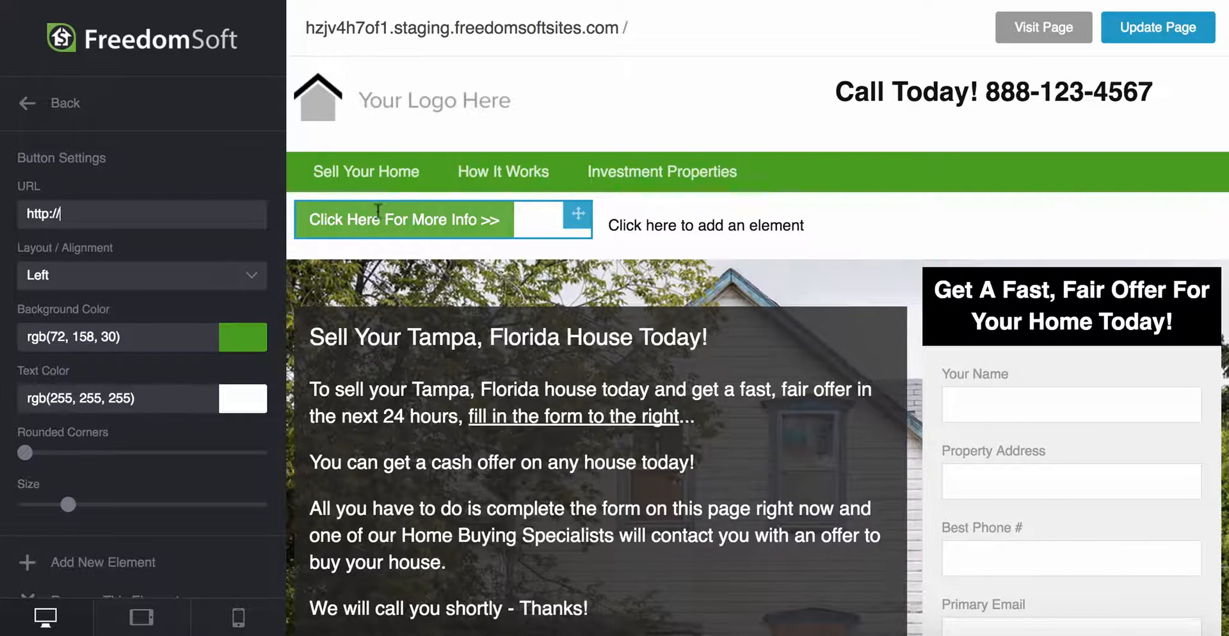
Step: Center the "Click Here For More Info >>" button and set its background color to the yellow #dae819
left_click(78, 277)
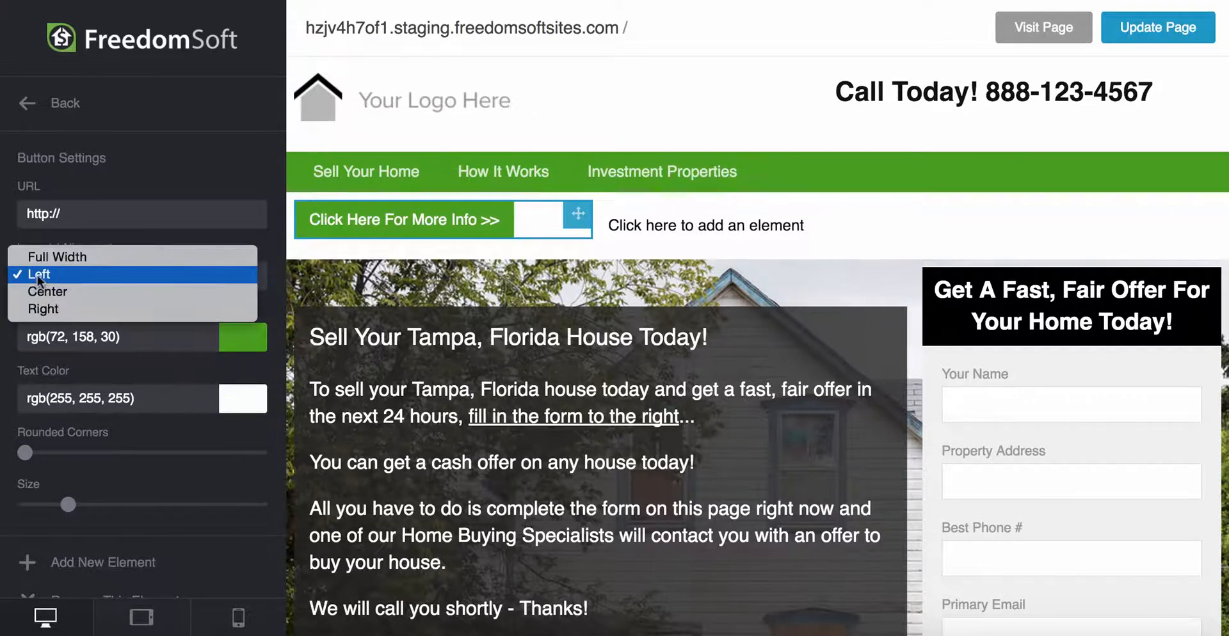
left_click(37, 294)
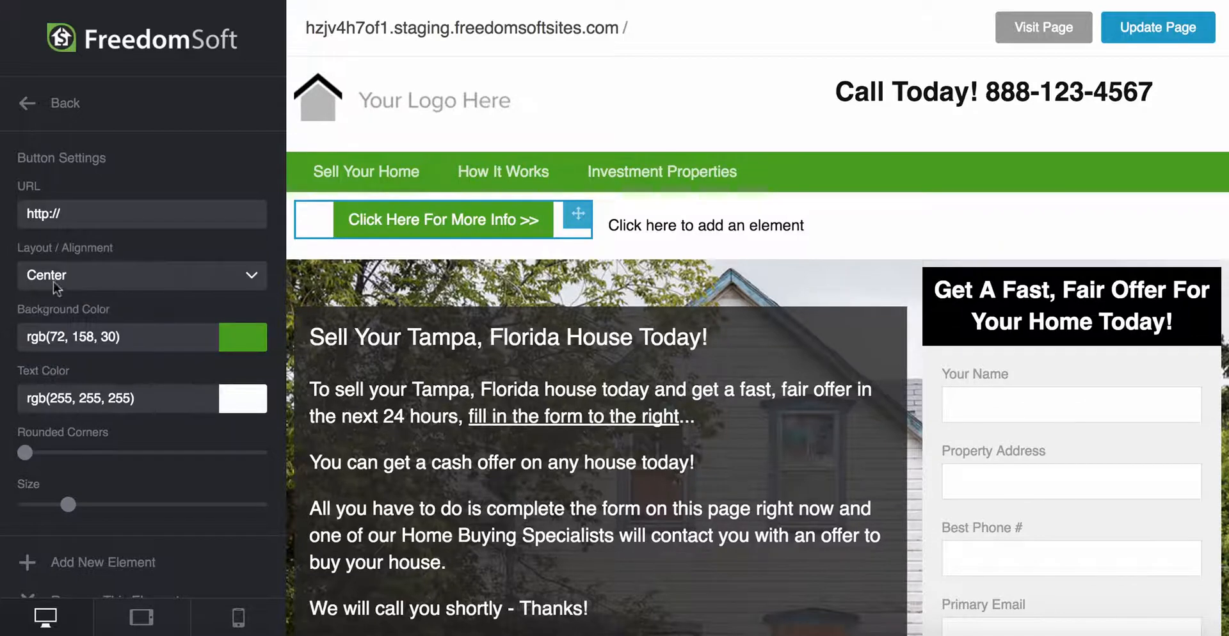
left_click(243, 337)
left_click_drag(163, 448, 162, 471)
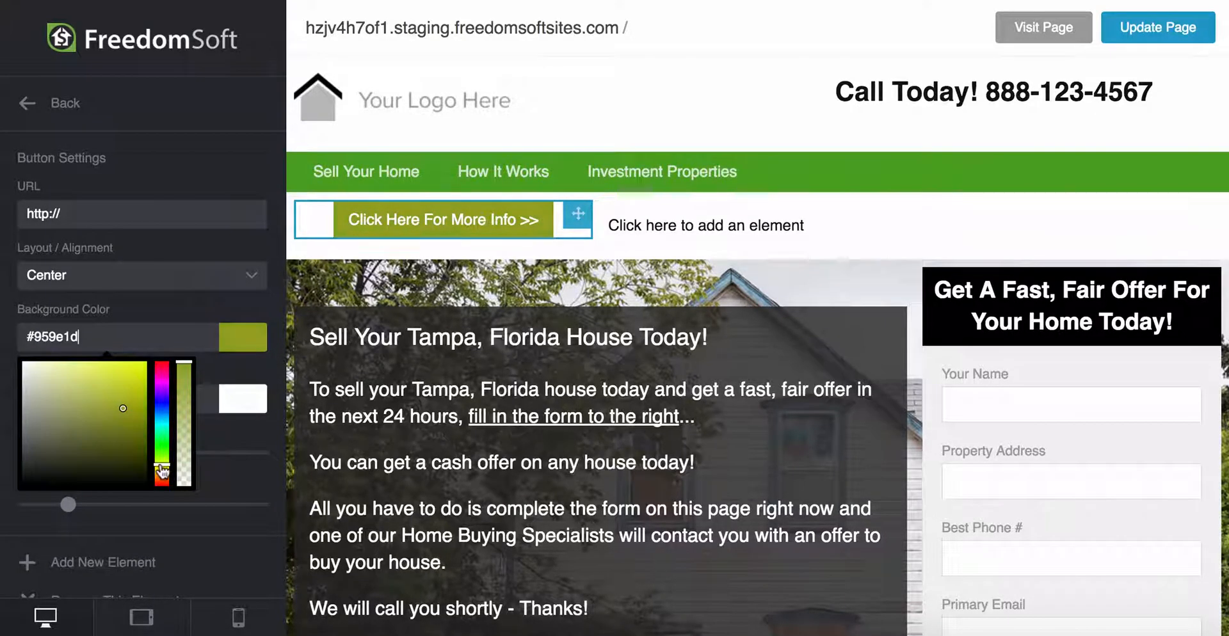
left_click_drag(107, 400, 133, 373)
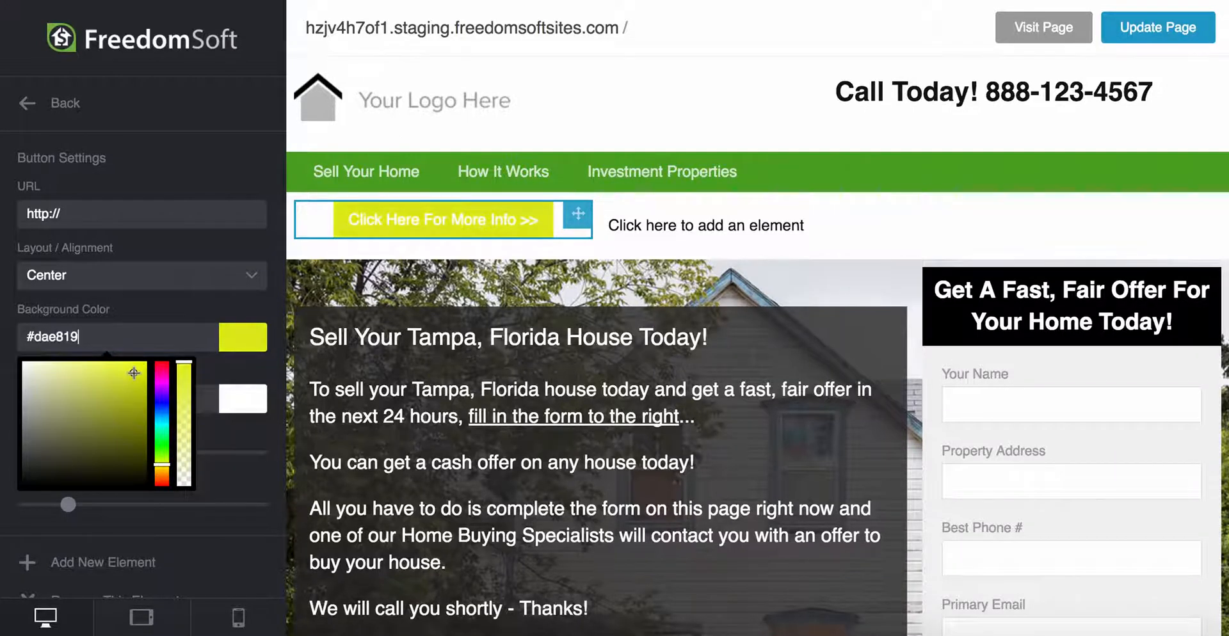
left_click(252, 306)
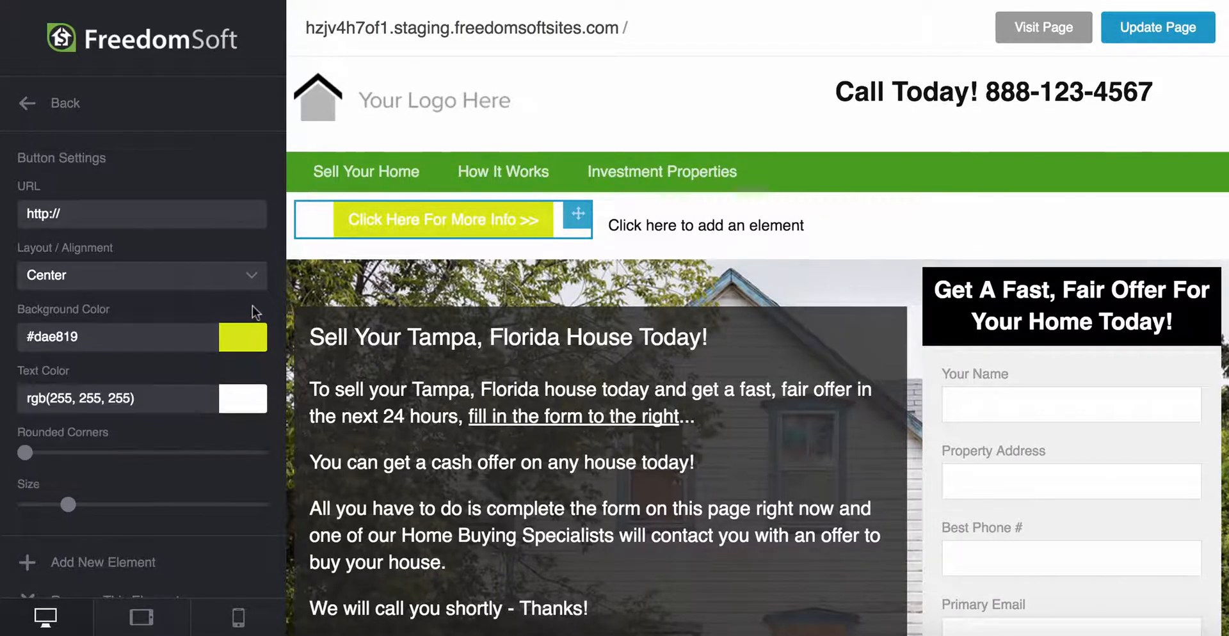
Step: Give the sidebar button black #000000 text, fully rounded corners and a slightly smaller size
left_click(239, 404)
left_click(35, 462)
left_click_drag(35, 462, 15, 567)
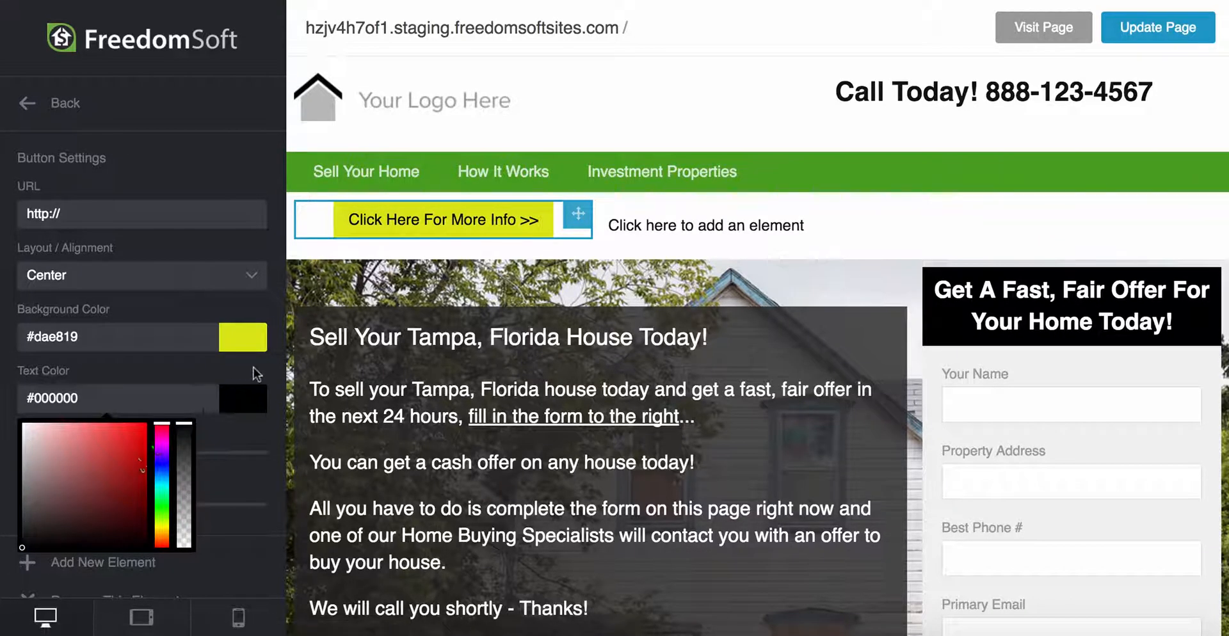
left_click(253, 367)
left_click_drag(29, 457, 288, 453)
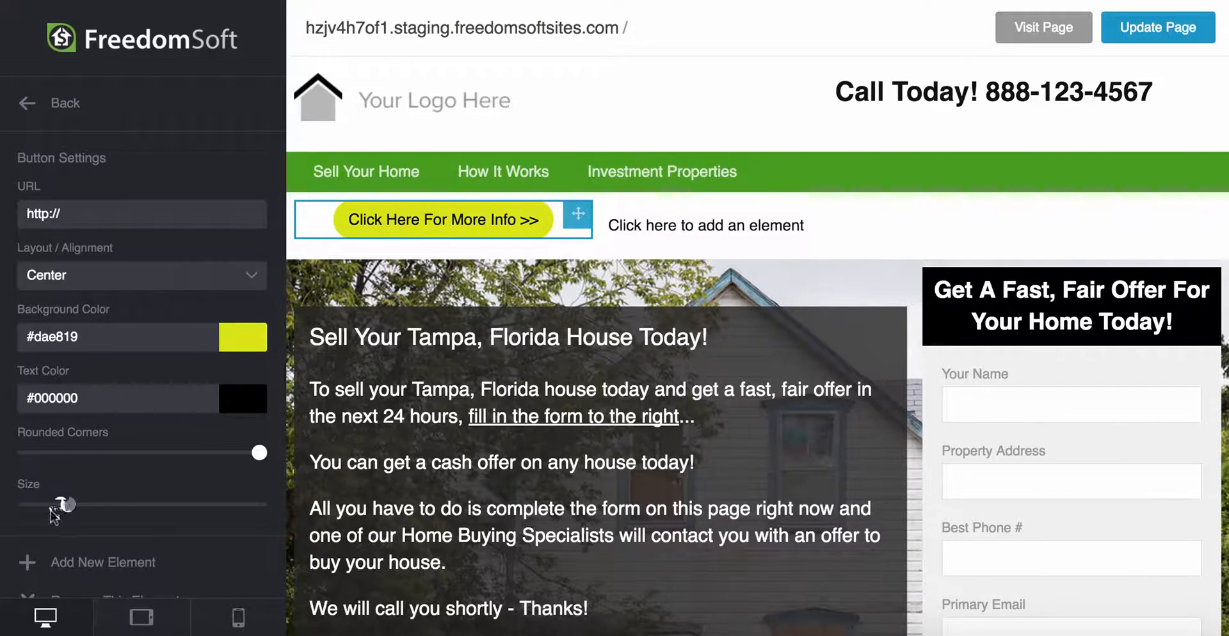
mouse_move(66, 505)
left_mouse_down()
mouse_move(119, 506)
mouse_move(55, 506)
left_mouse_up()
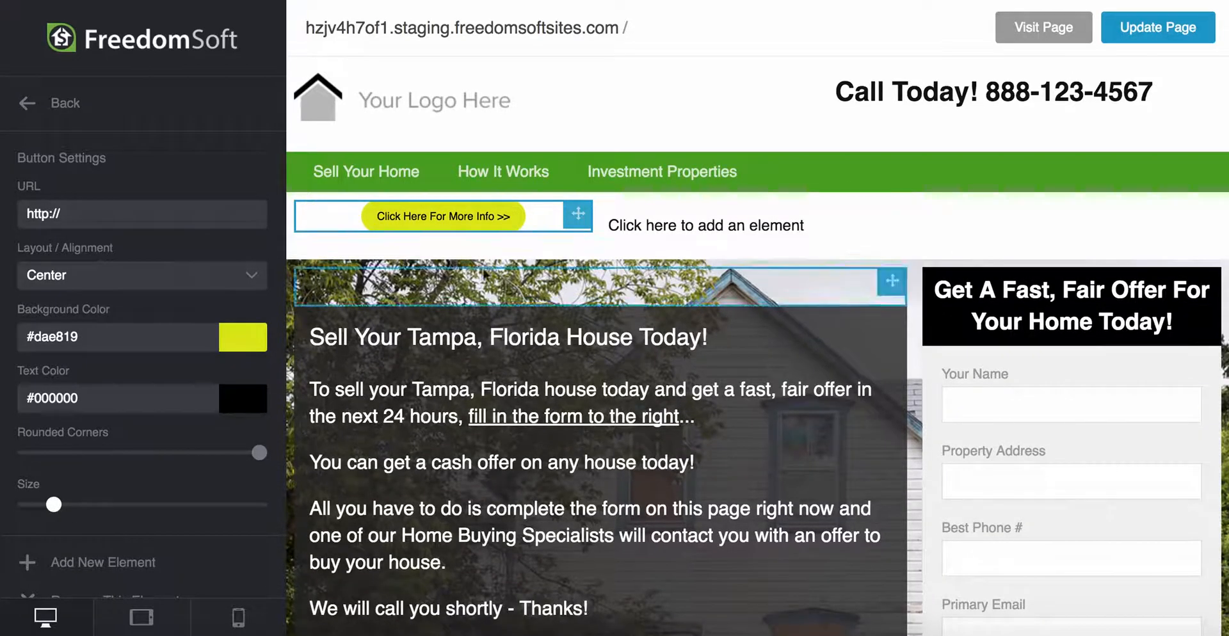
Step: Add a Text element in the empty column beside the button, reading "Click the button on the right..."
left_click(658, 226)
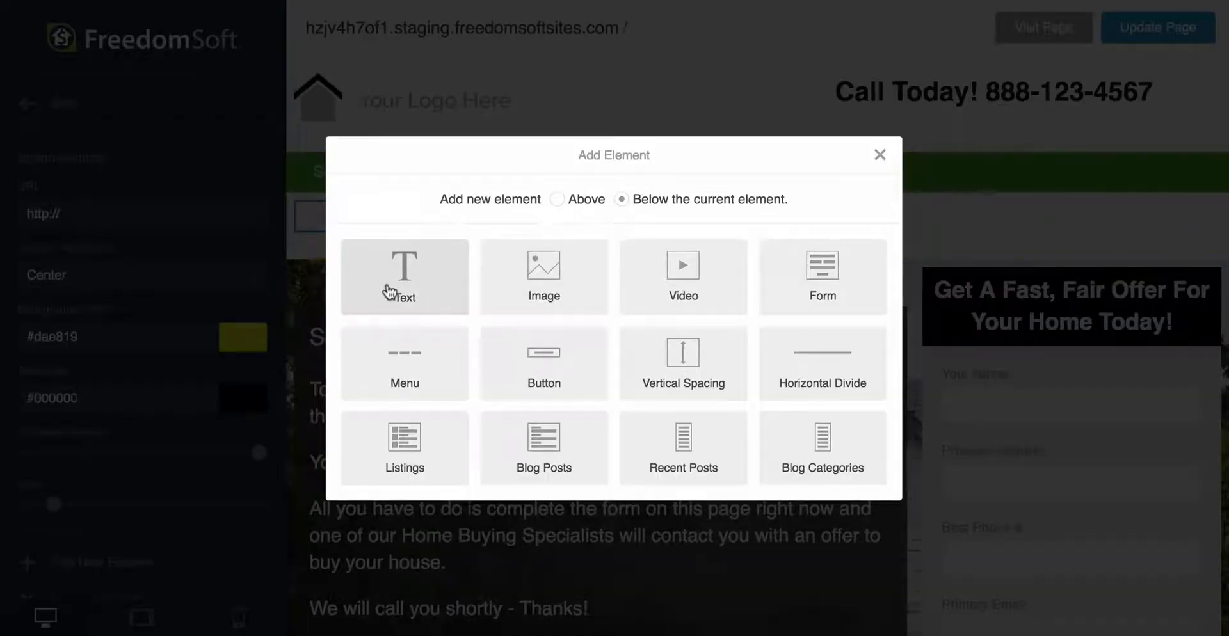
left_click(394, 298)
triple_click(719, 210)
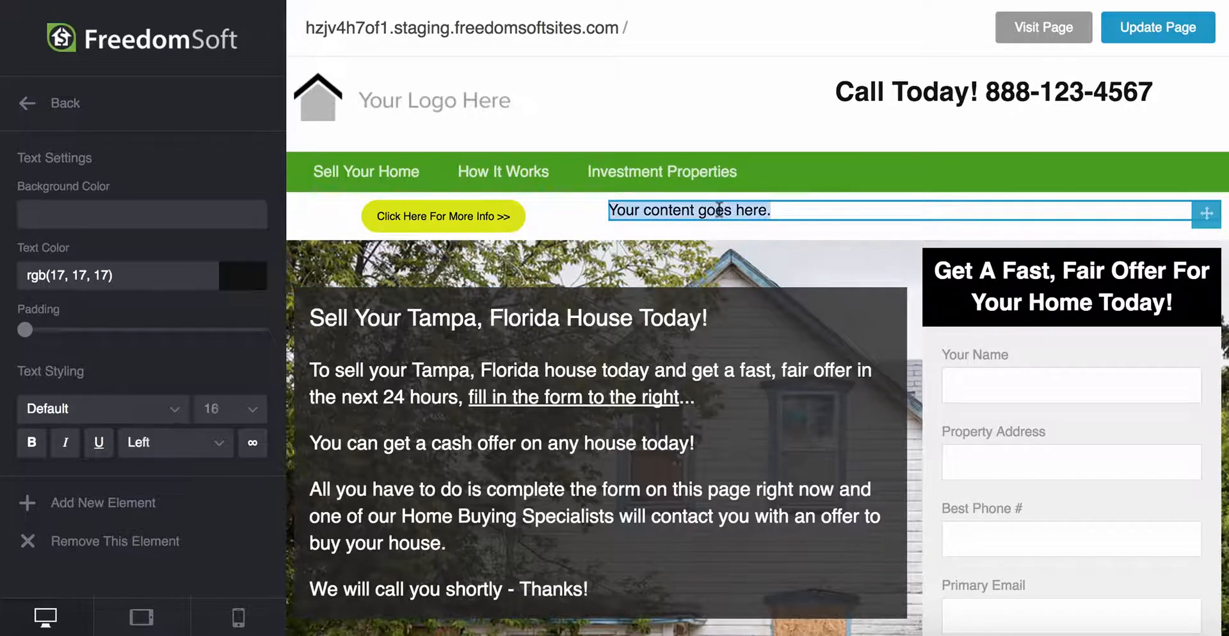
type("Click the button on the right...")
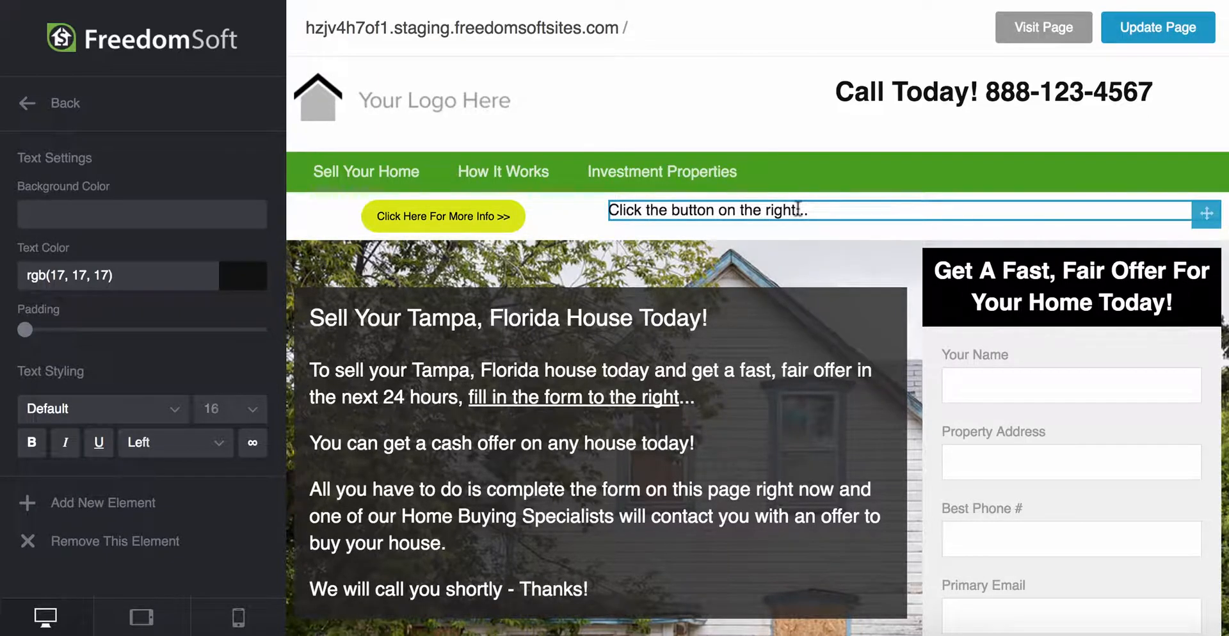
Step: Move the button below the phone number in the header, and return it to the sidebar column
left_click(577, 217)
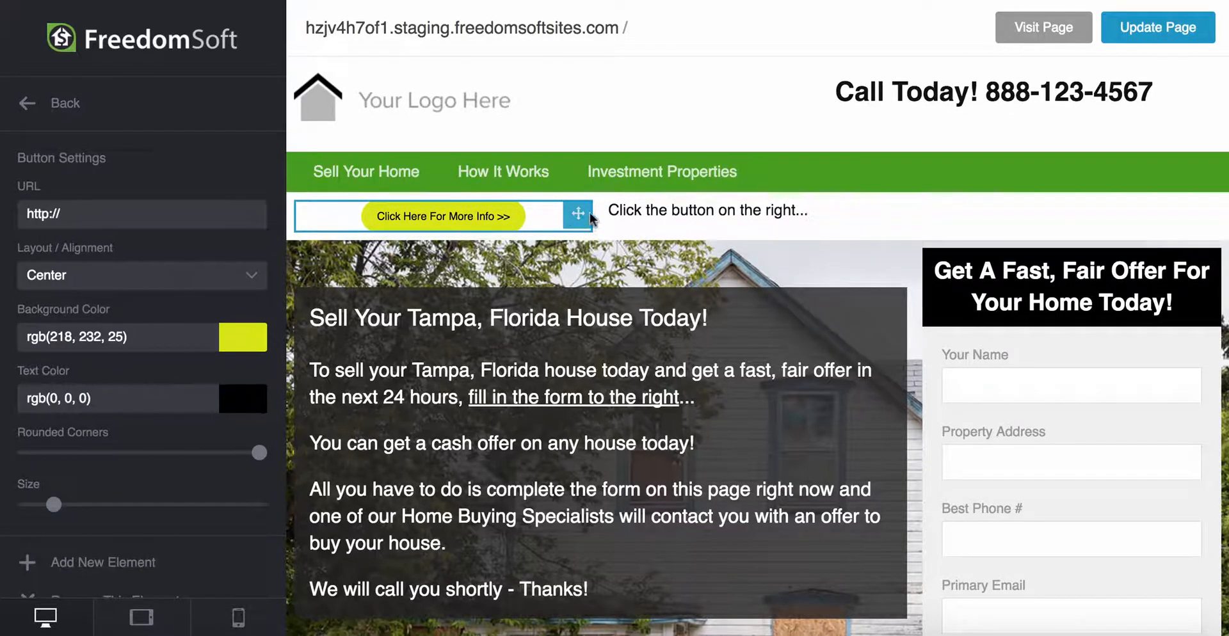
left_click_drag(589, 219, 1082, 138)
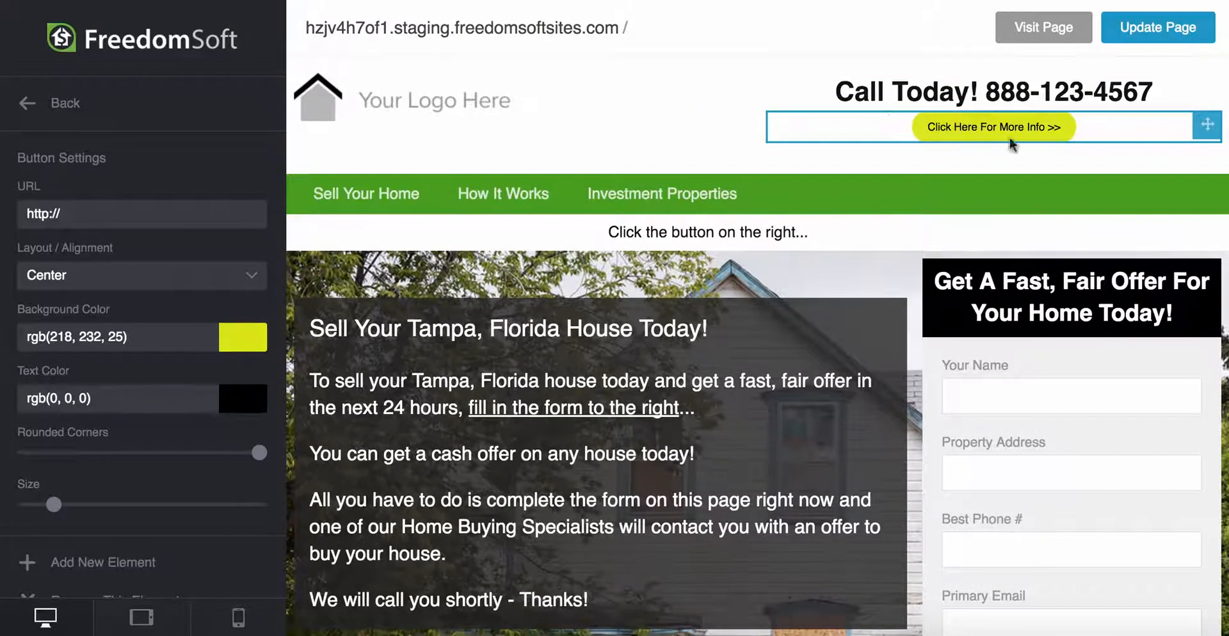
left_click_drag(1209, 124, 535, 215)
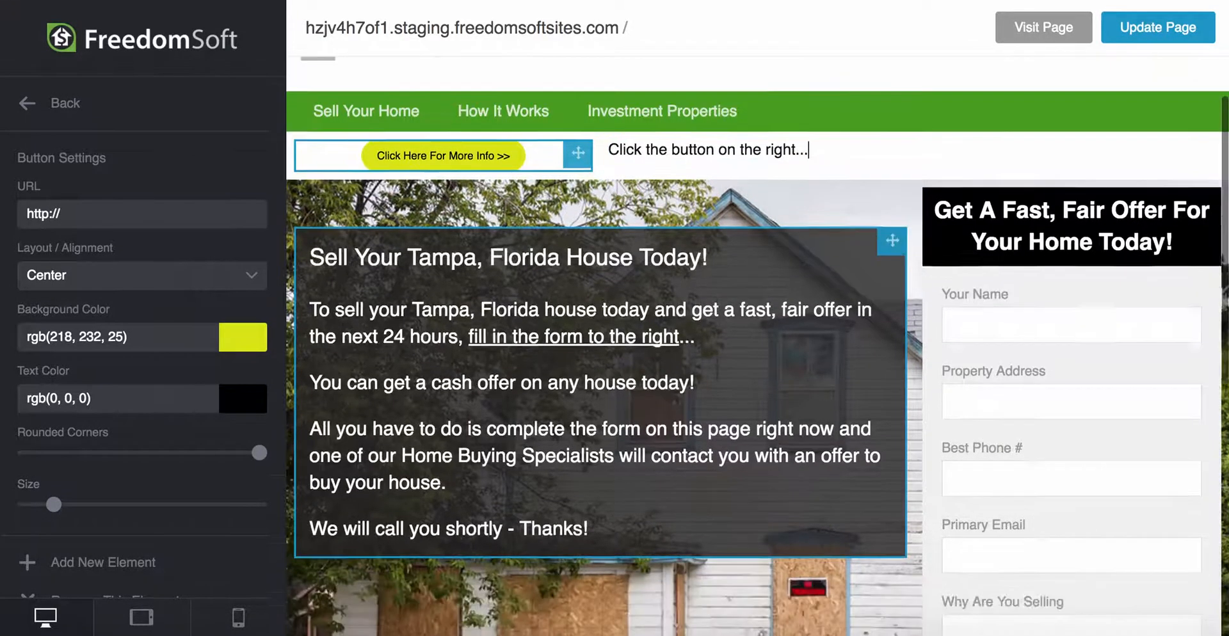
Step: Add an Image element below the "Click the button on the right..." text and look at the Media Manager for choosing its picture
scroll(717, 367, "down", 1)
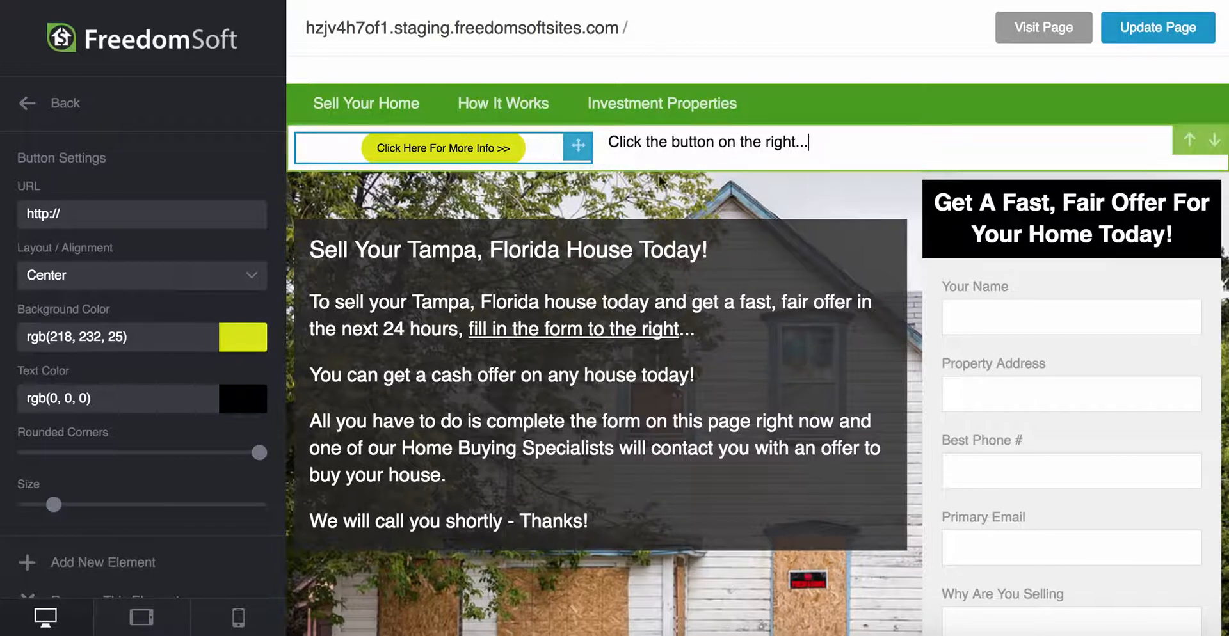
left_click(892, 142)
left_click(816, 142)
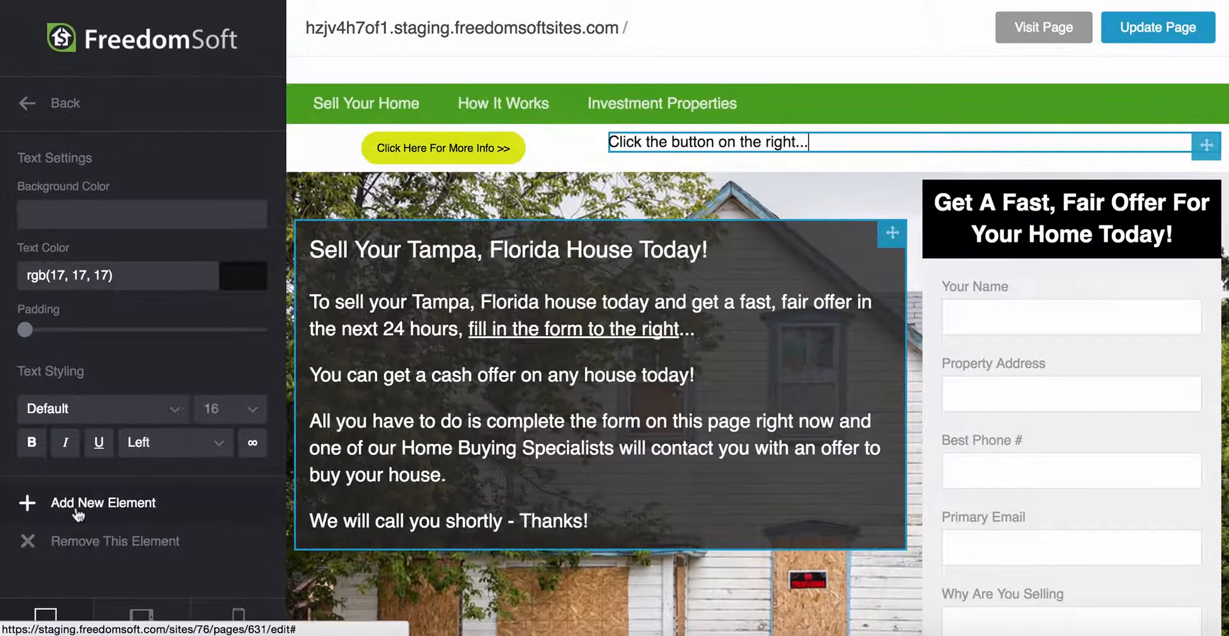
left_click(76, 505)
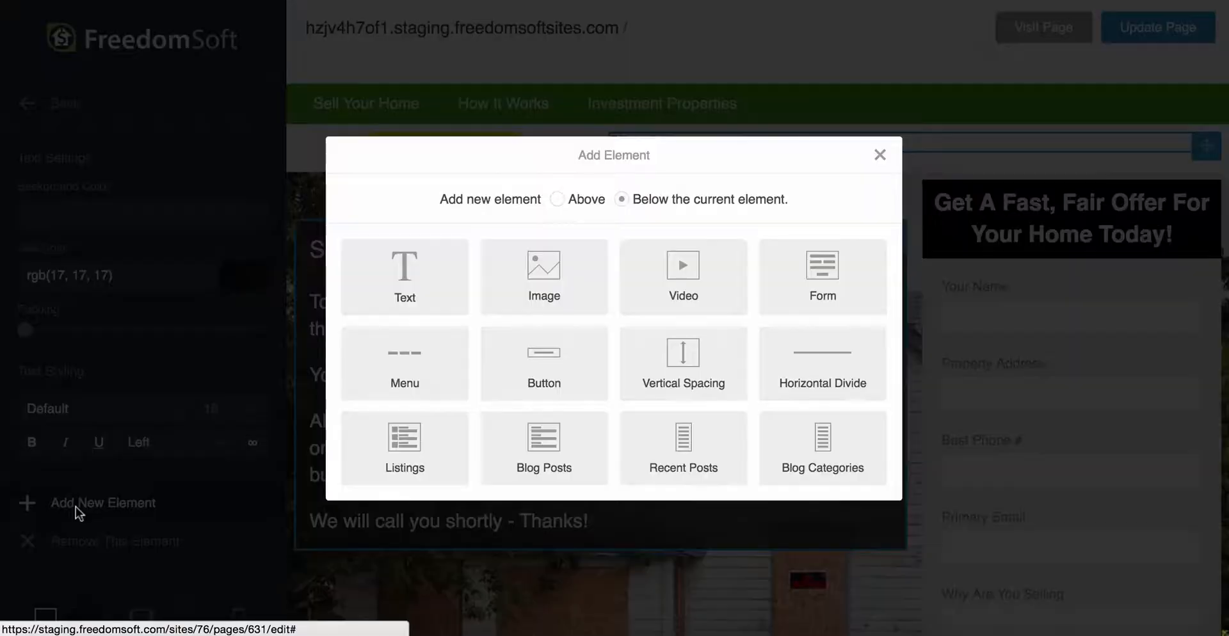
left_click(551, 279)
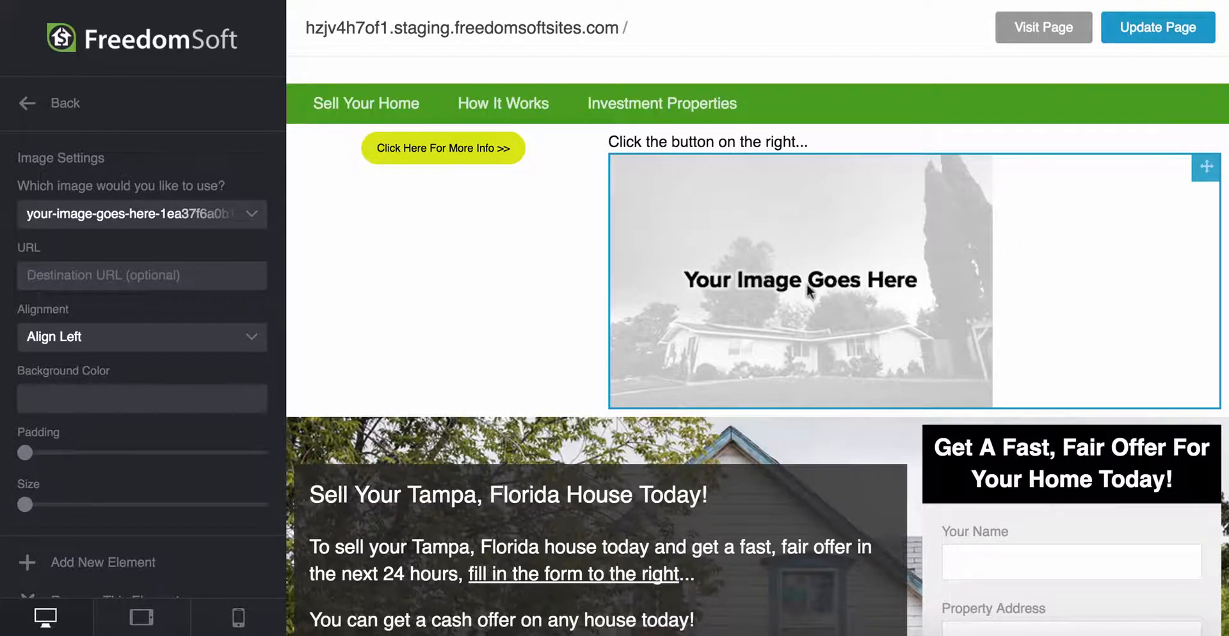
left_click(253, 214)
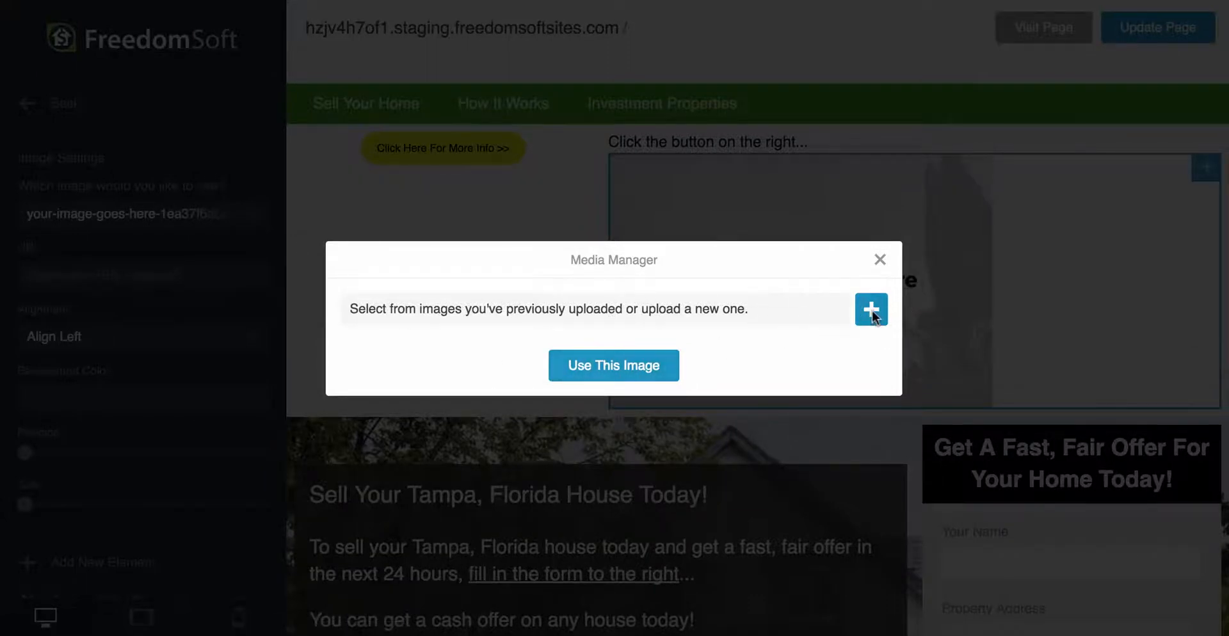
left_click(882, 261)
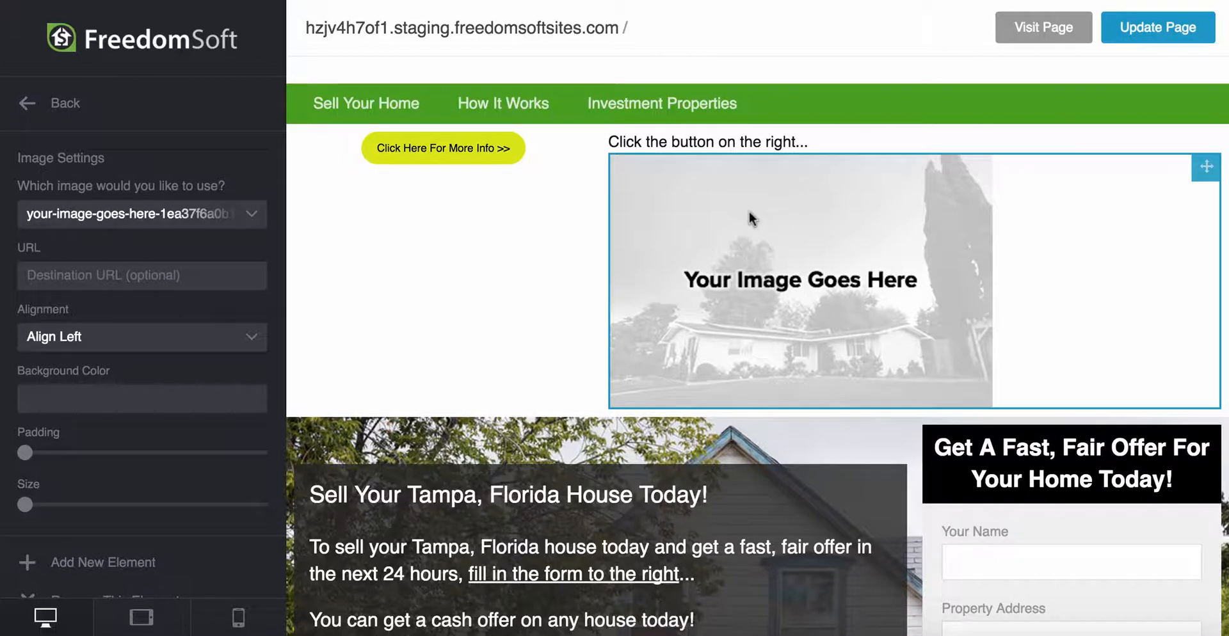
Step: Remove the placeholder Image element from the Left Sidebar section
scroll(677, 316, "down", 3)
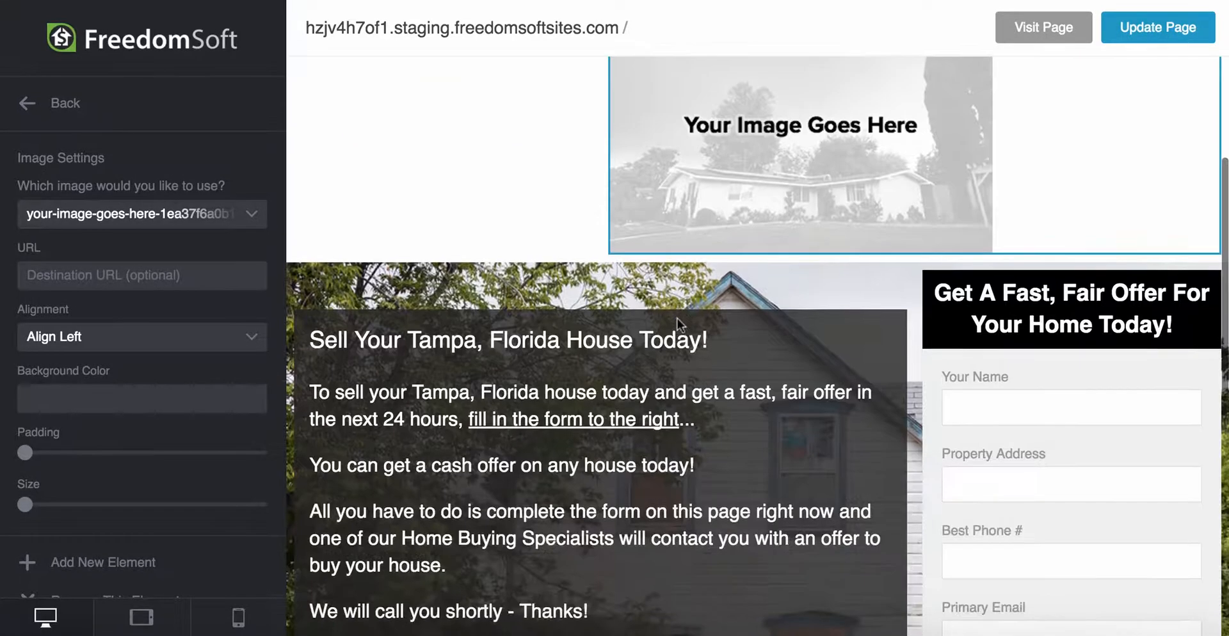
scroll(194, 421, "down", 1)
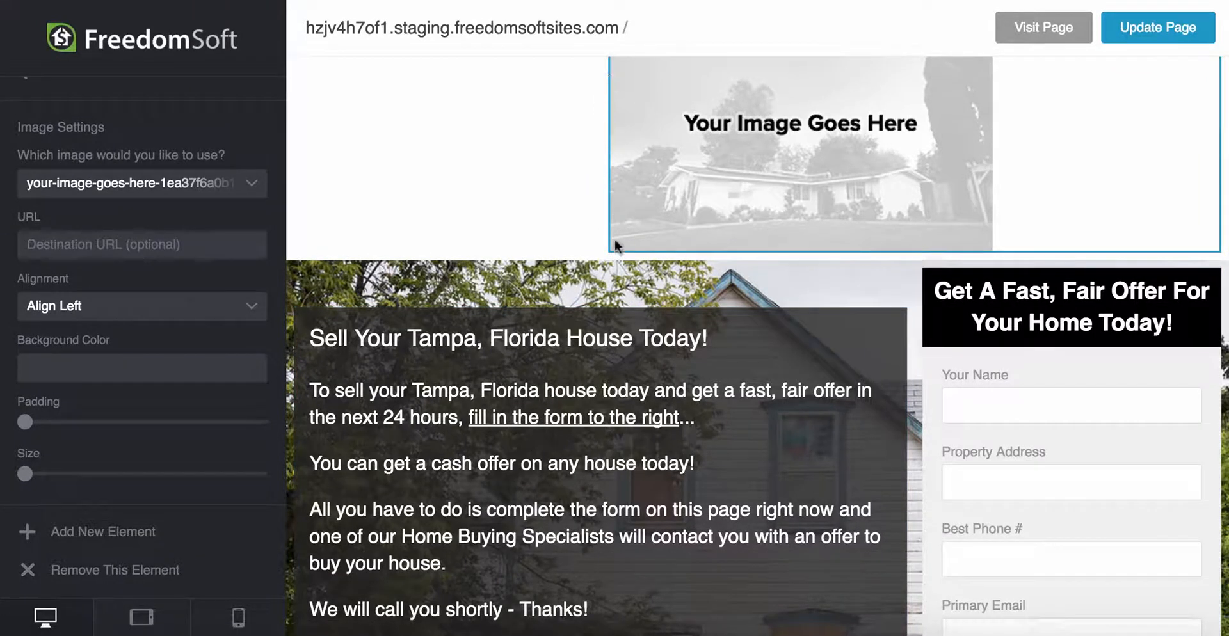
left_click(119, 569)
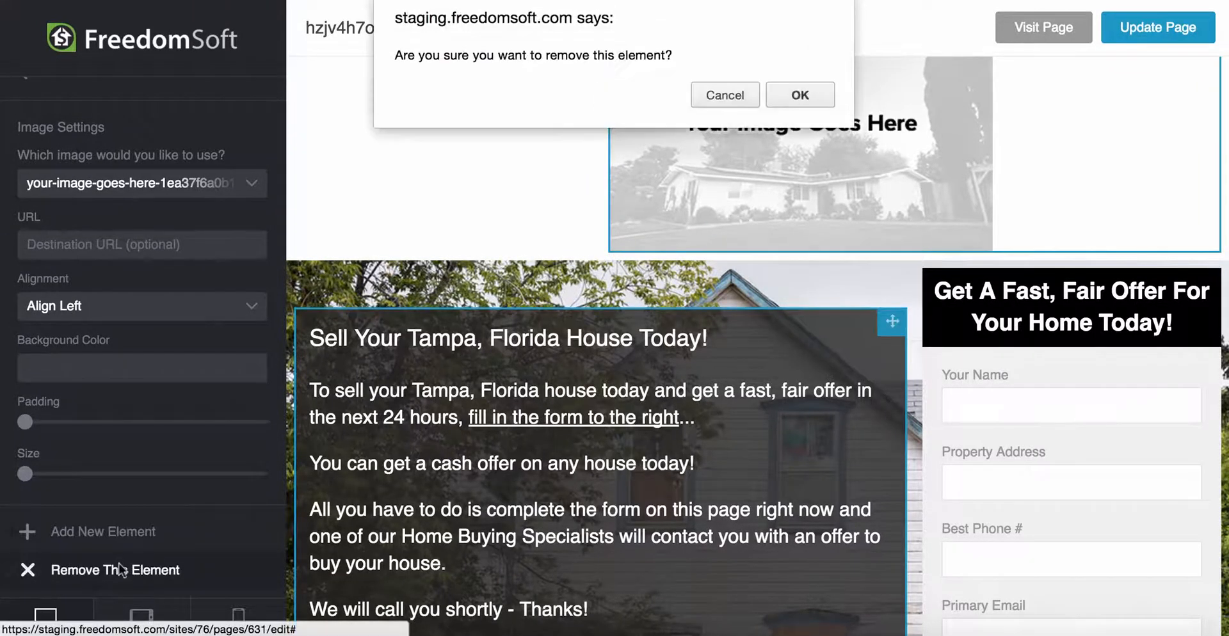
left_click(793, 93)
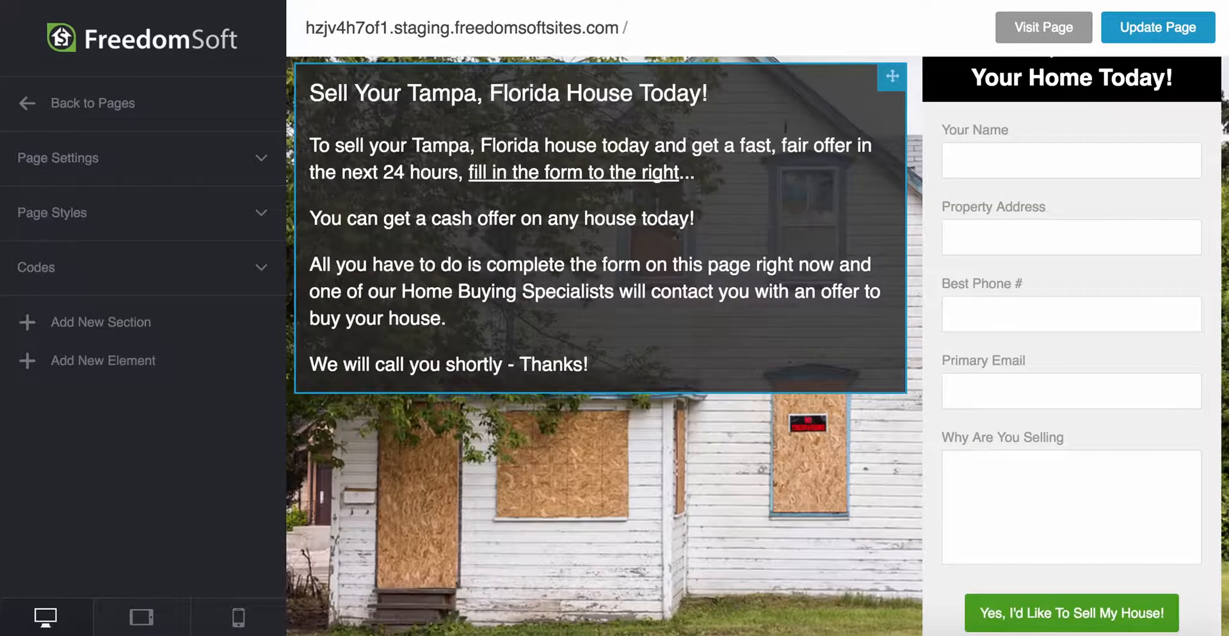
Step: Remove the Left Sidebar section containing the yellow button and its text from below the navigation
scroll(785, 127, "up", 4)
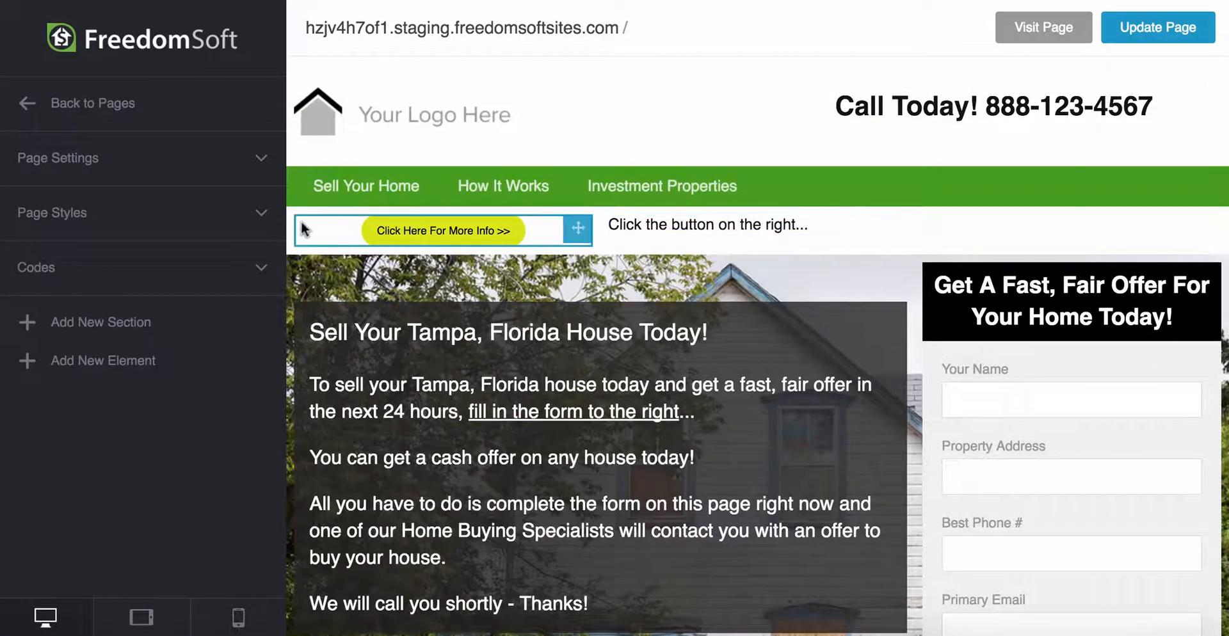
left_click(289, 221)
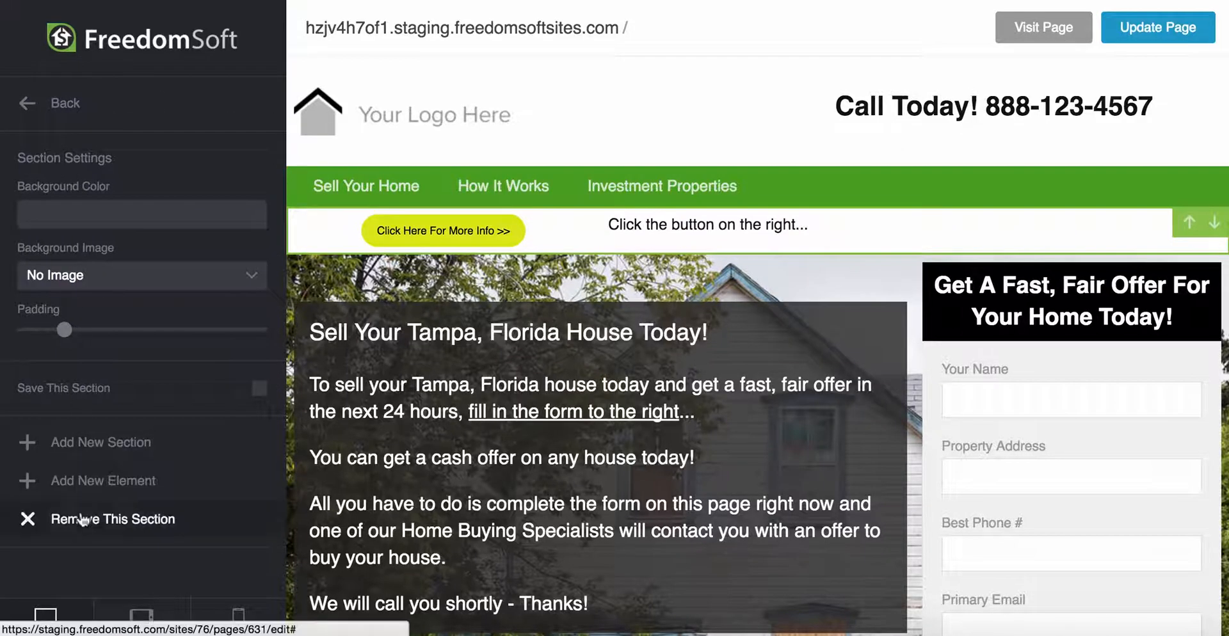
left_click(106, 519)
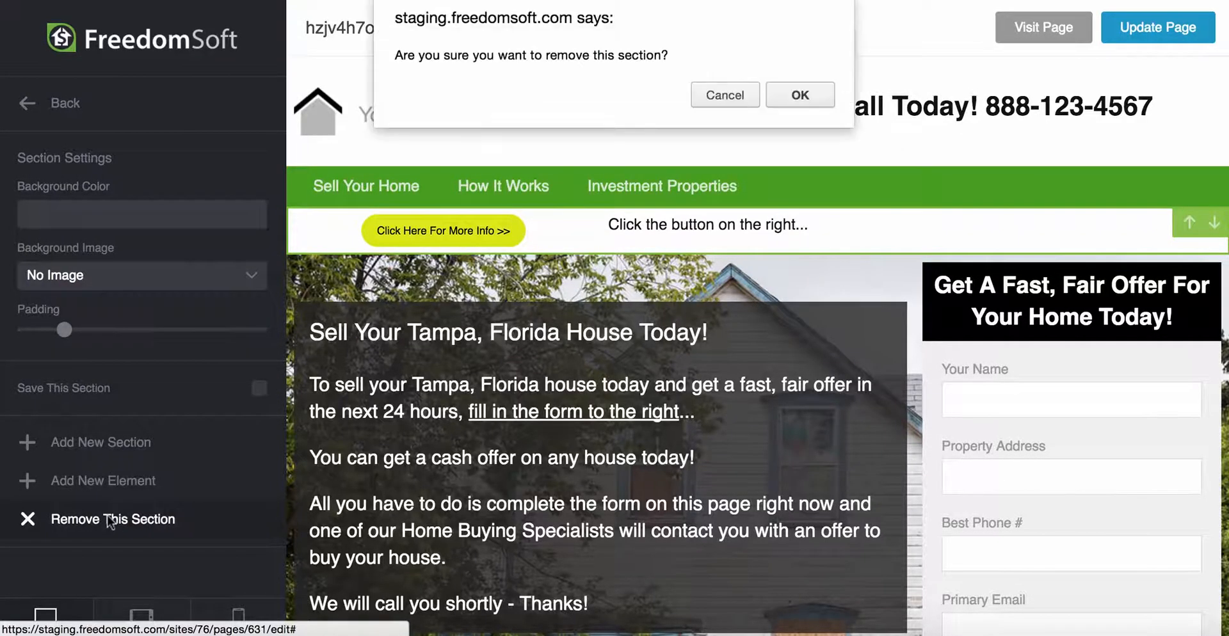
left_click(809, 94)
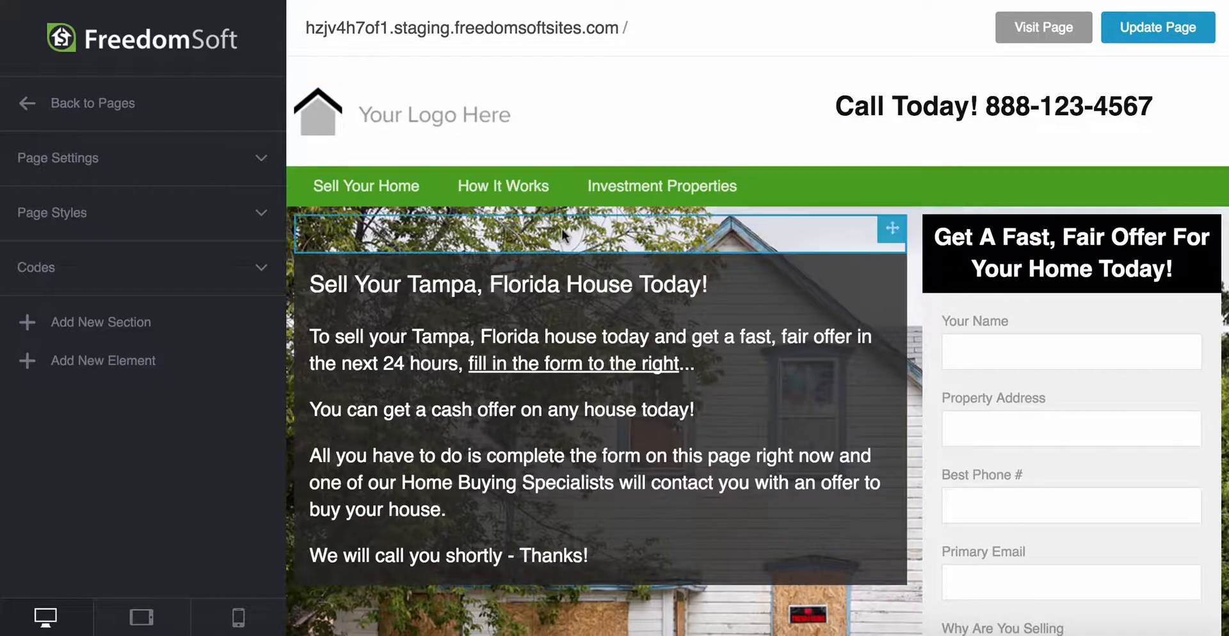
Step: Save the Home page changes and review the published page down to its footer
left_click(1157, 33)
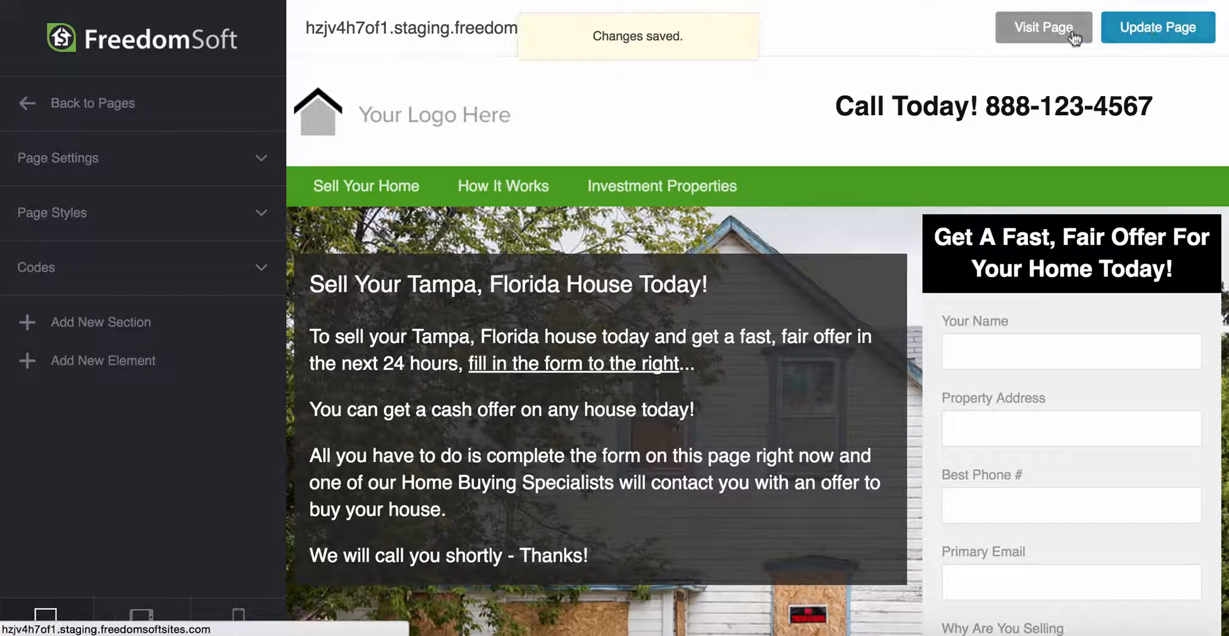
left_click(1044, 29)
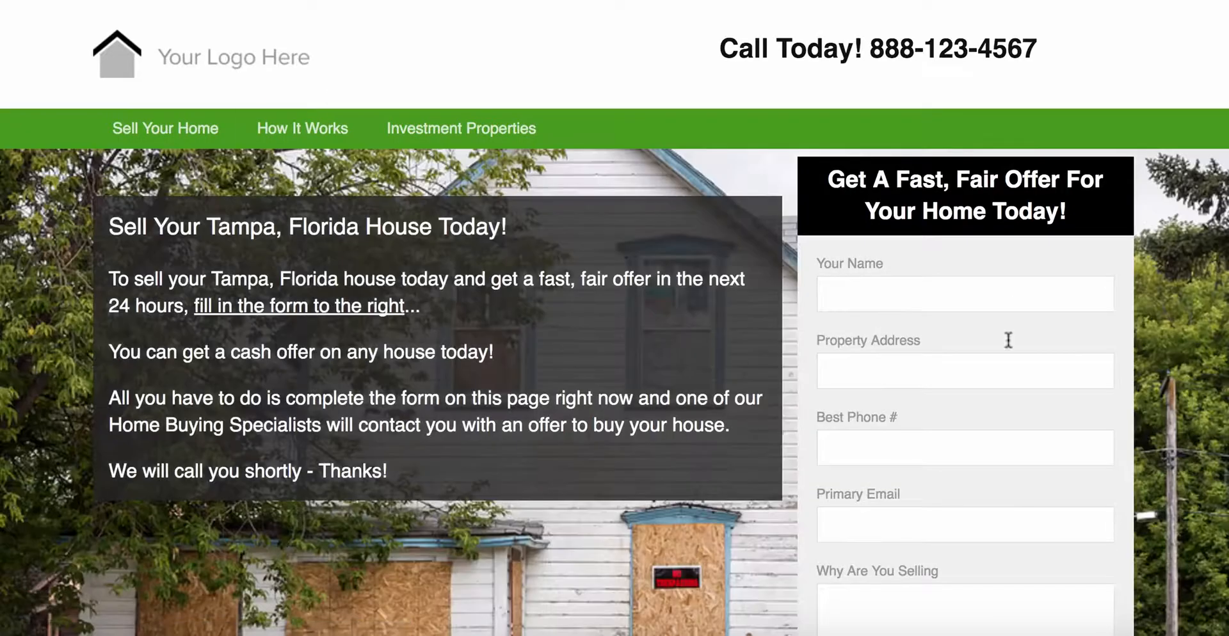
scroll(511, 402, "down", 6)
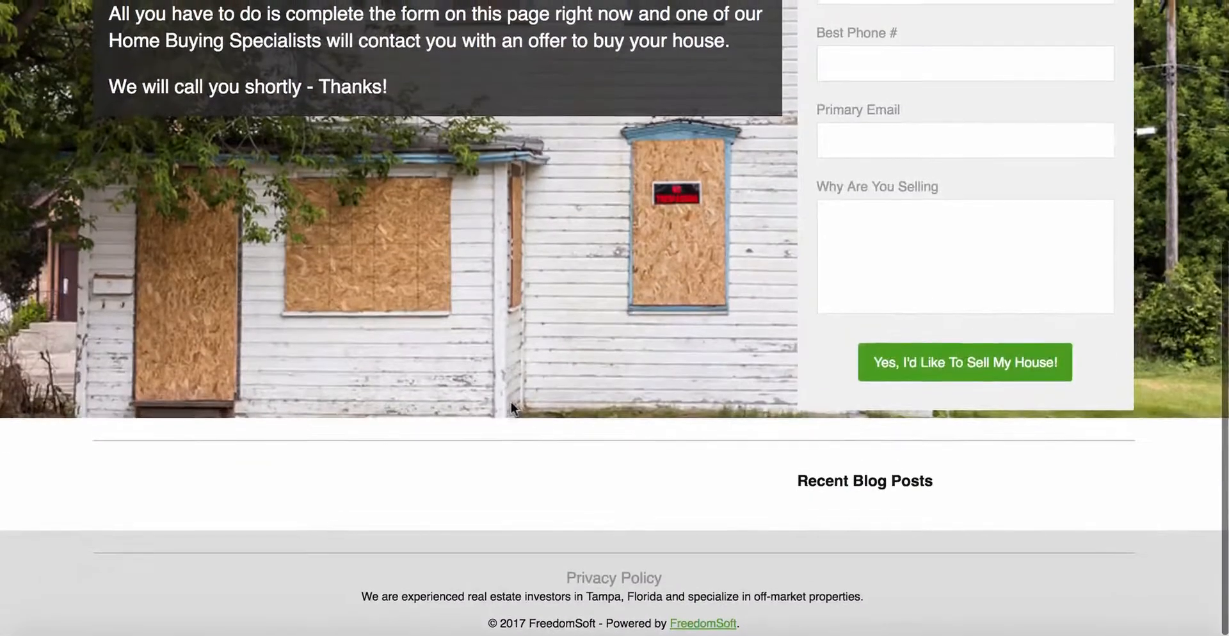
scroll(511, 402, "up", 6)
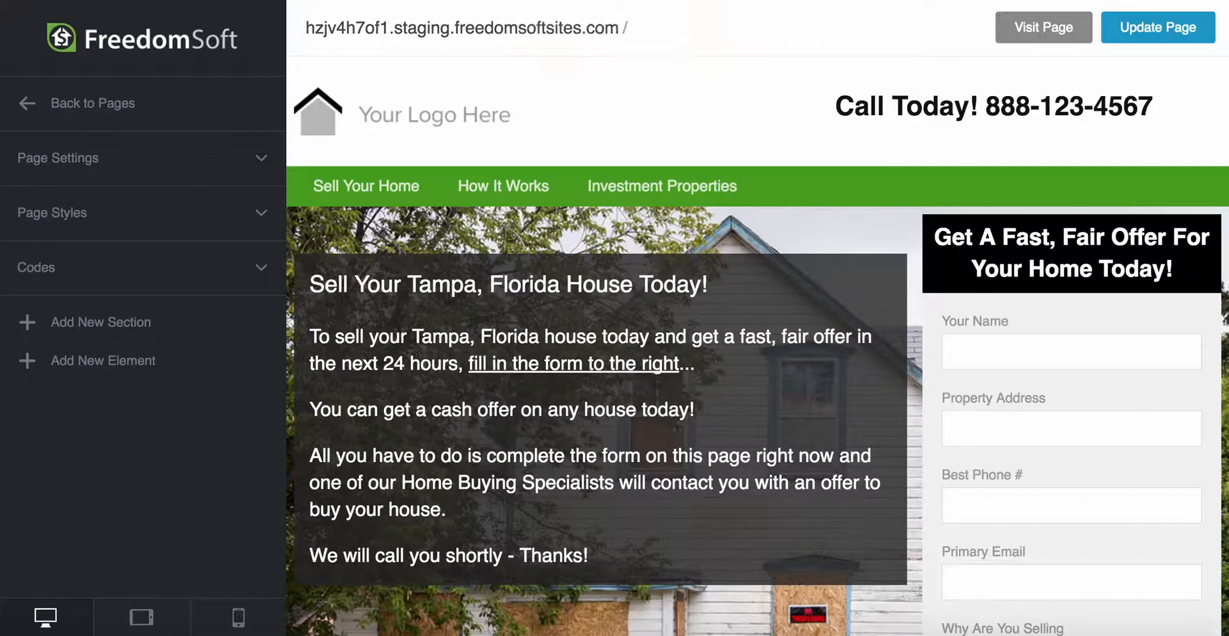
Step: Shrink the logo image in the header using its size setting and save the page
left_click(432, 117)
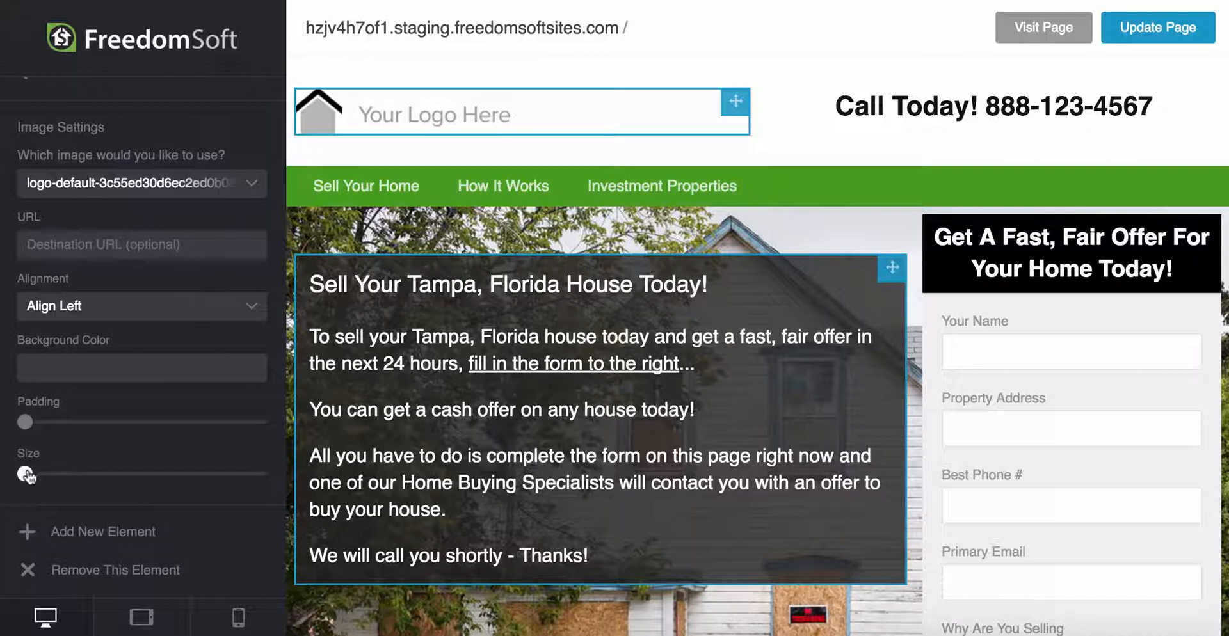
left_click_drag(26, 475, 114, 478)
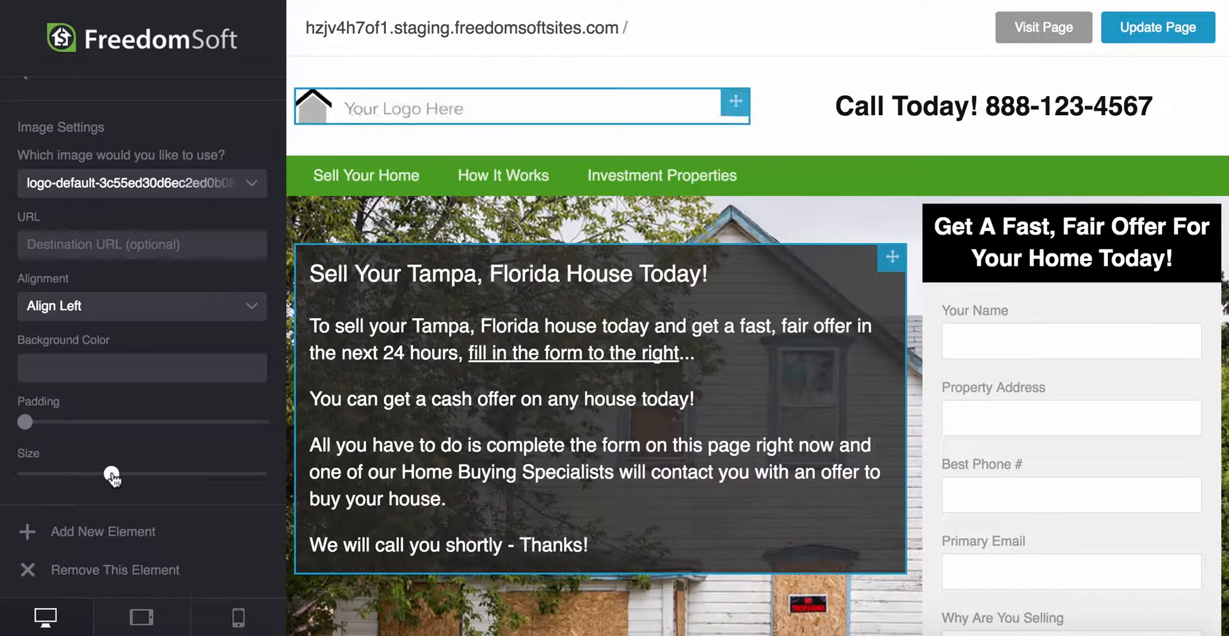
left_click(1158, 28)
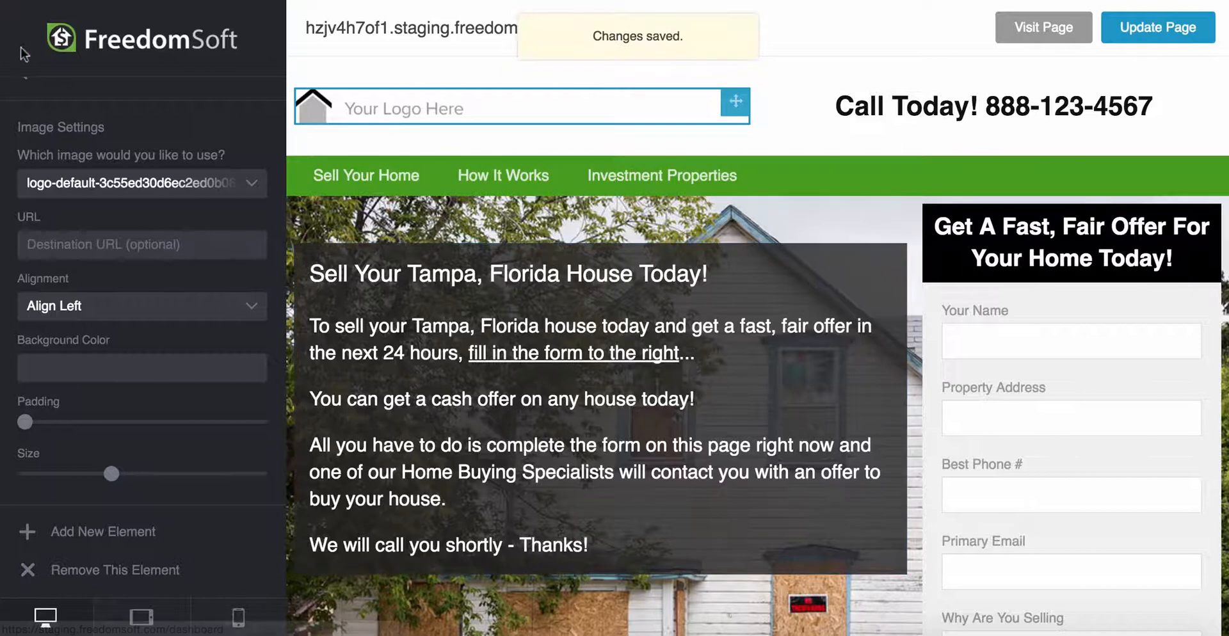
Step: Open the Home page's Page Settings and review its description, title, URL, page details and main text heading
scroll(90, 160, "up", 2)
left_click(64, 106)
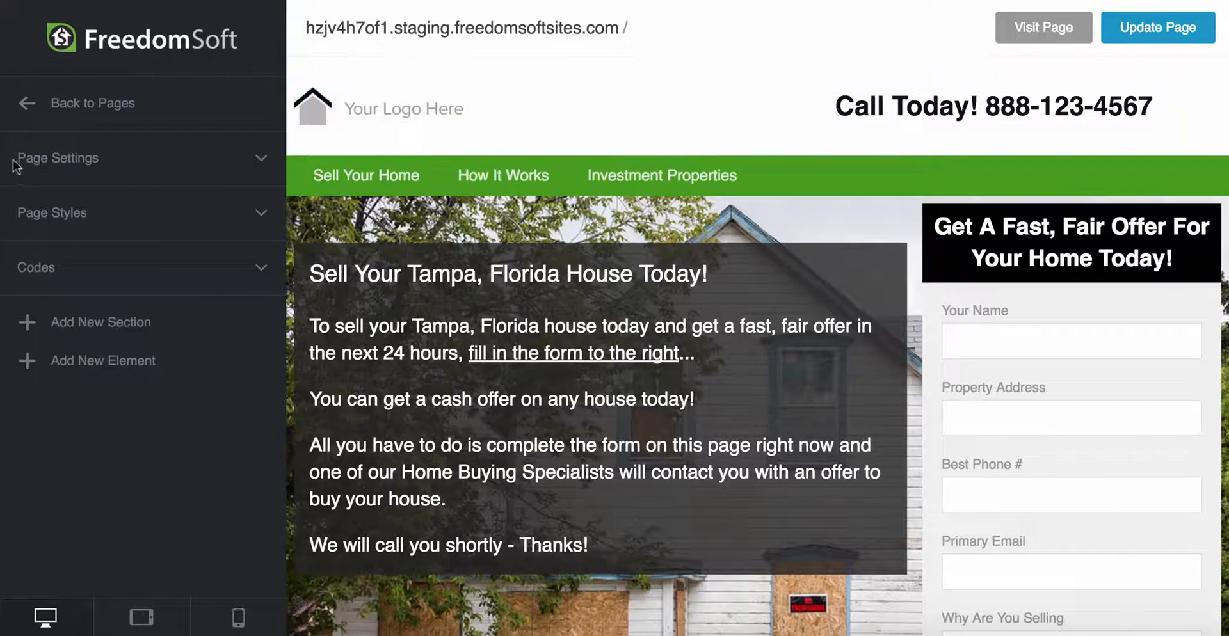
left_click(263, 166)
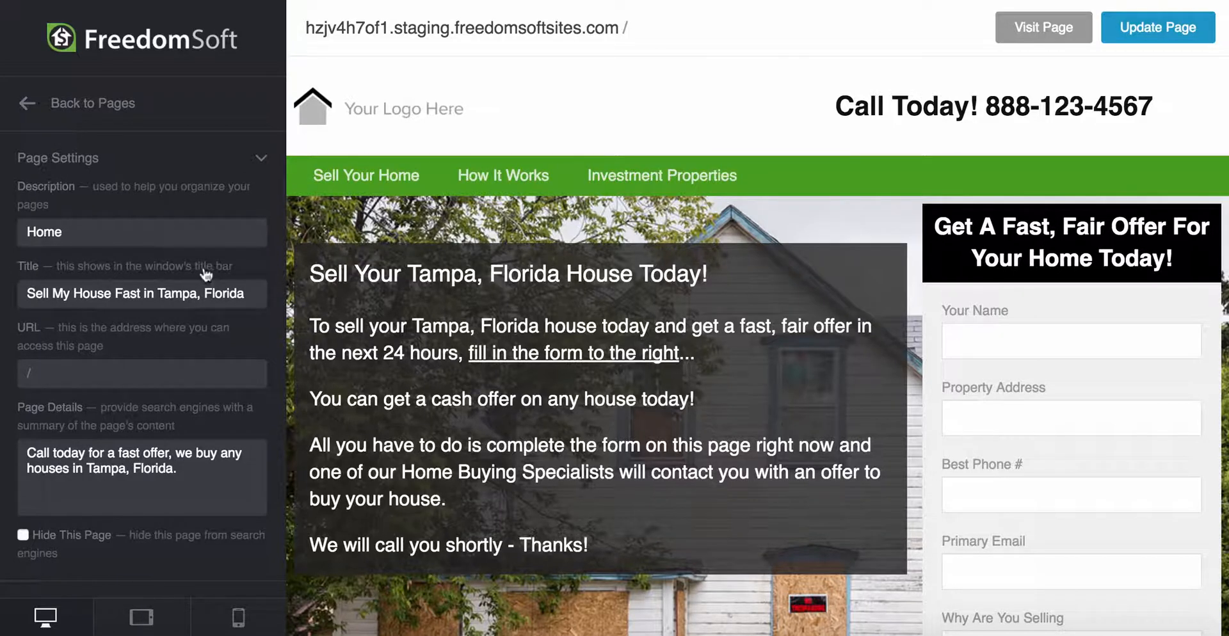
scroll(63, 374, "down", 2)
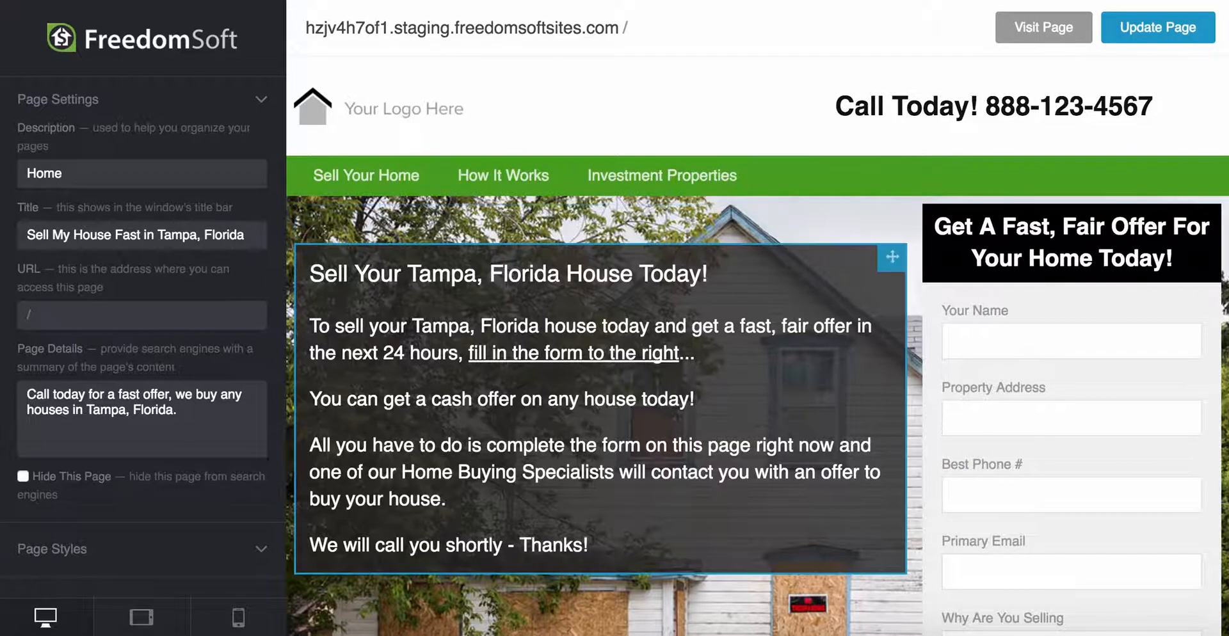
left_click_drag(407, 274, 554, 275)
left_click(651, 274)
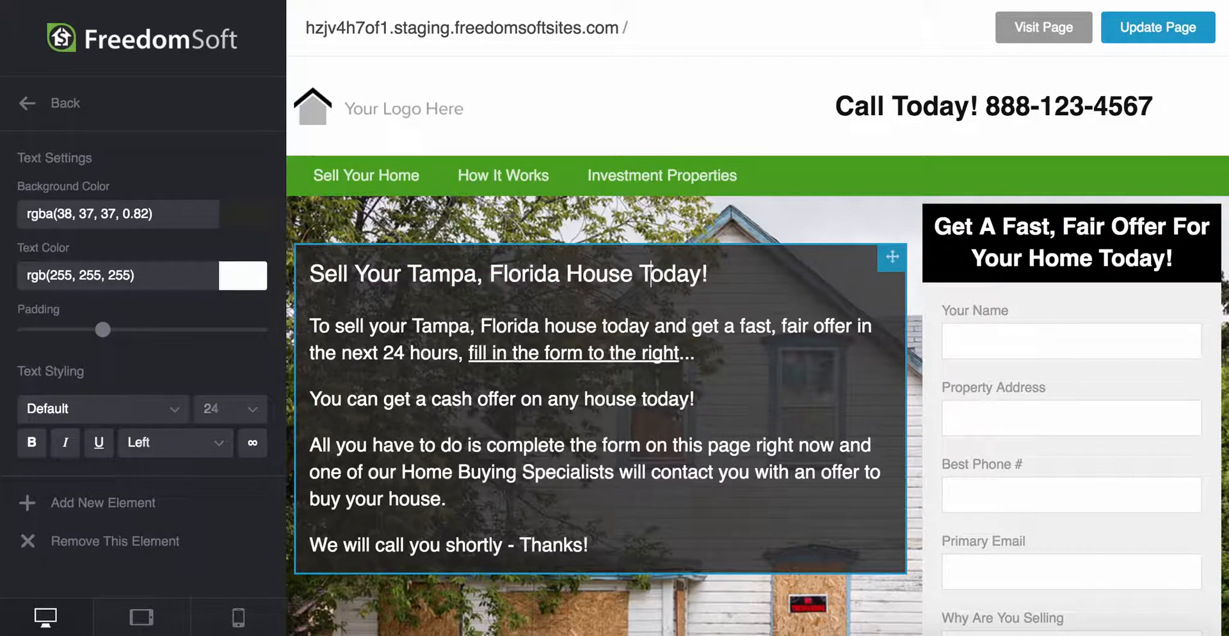
left_click(63, 109)
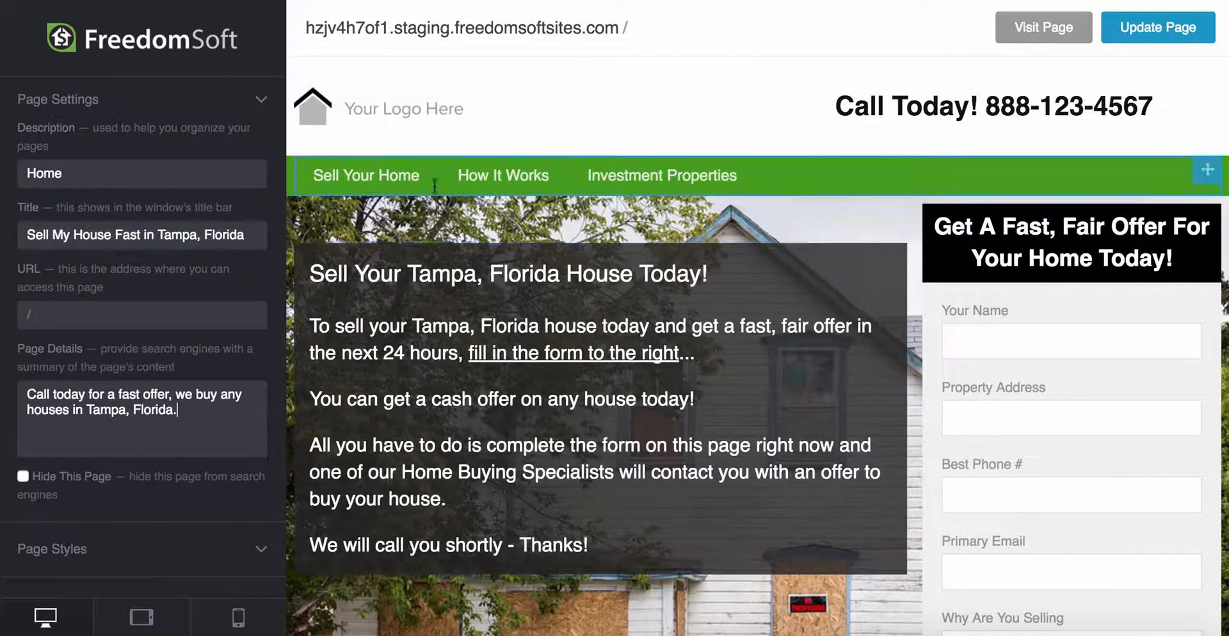
Step: Add a Three Columns section below the horizontal divider section that follows the seller form
scroll(601, 333, "down", 3)
scroll(755, 346, "down", 3)
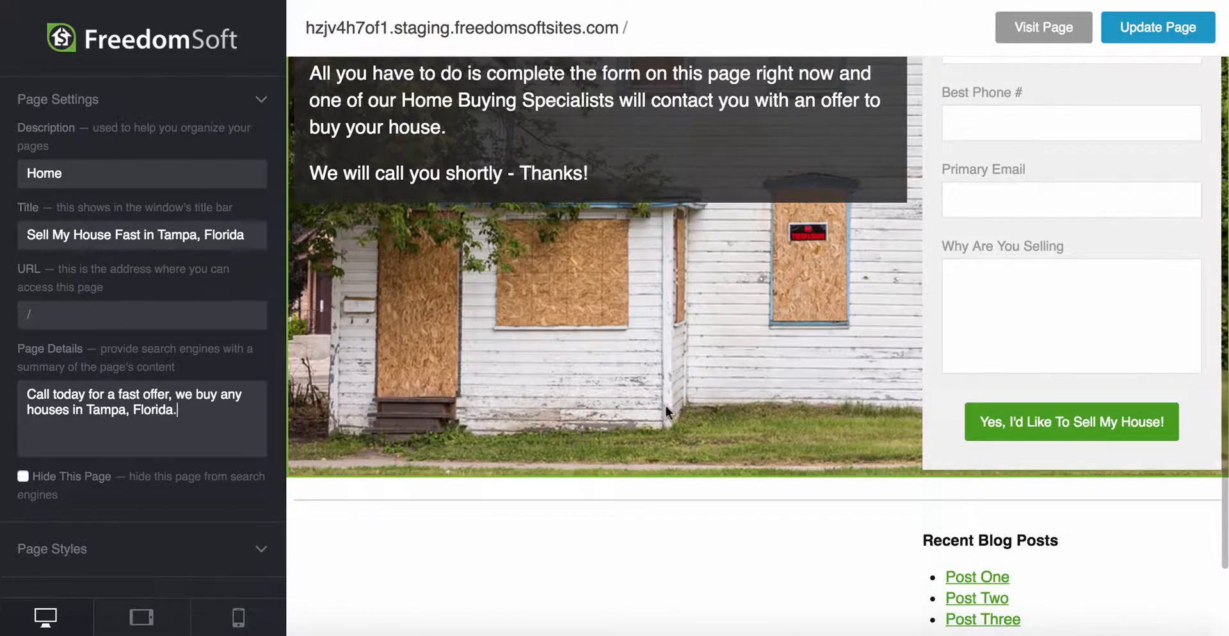
scroll(665, 405, "down", 2)
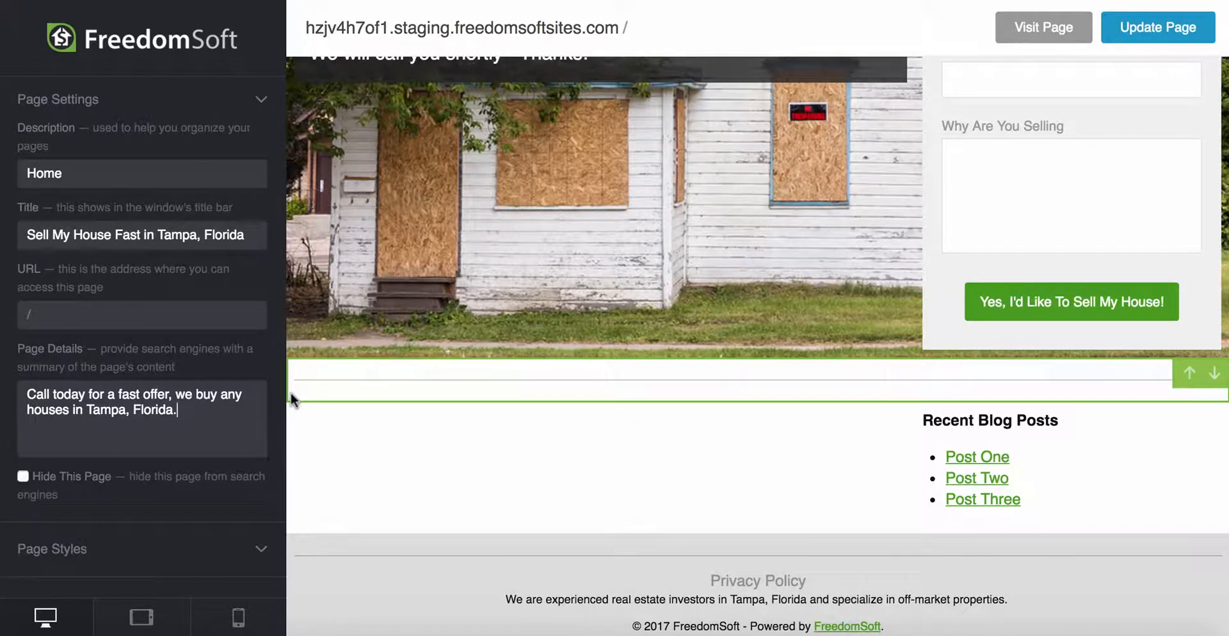
left_click(291, 393)
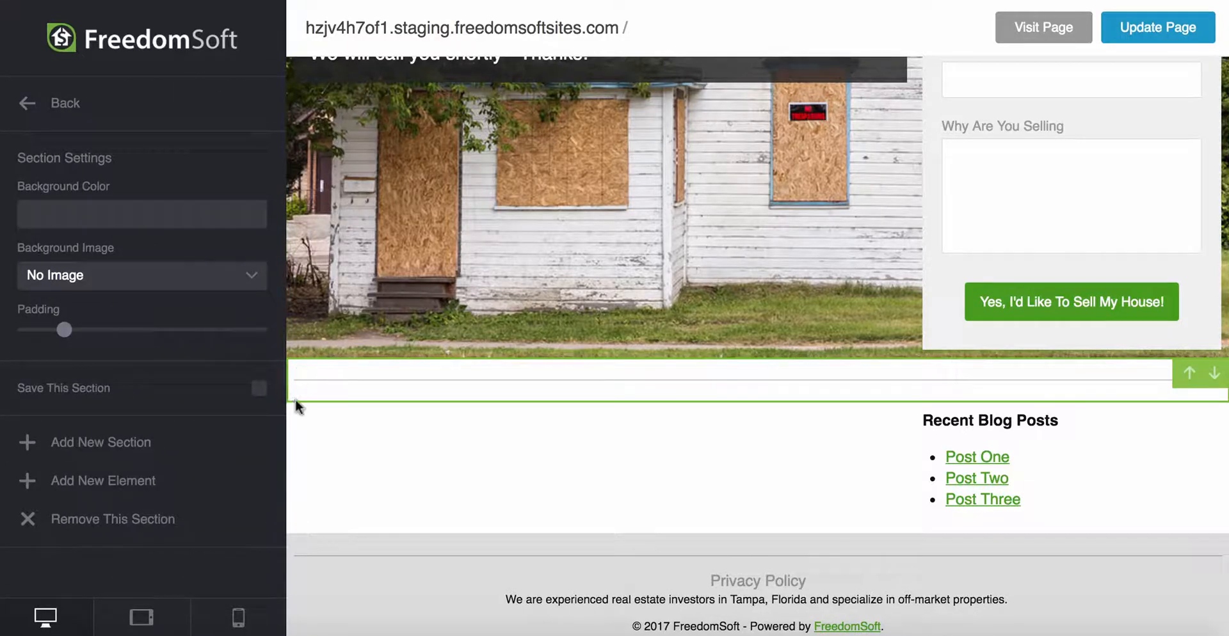
left_click(88, 443)
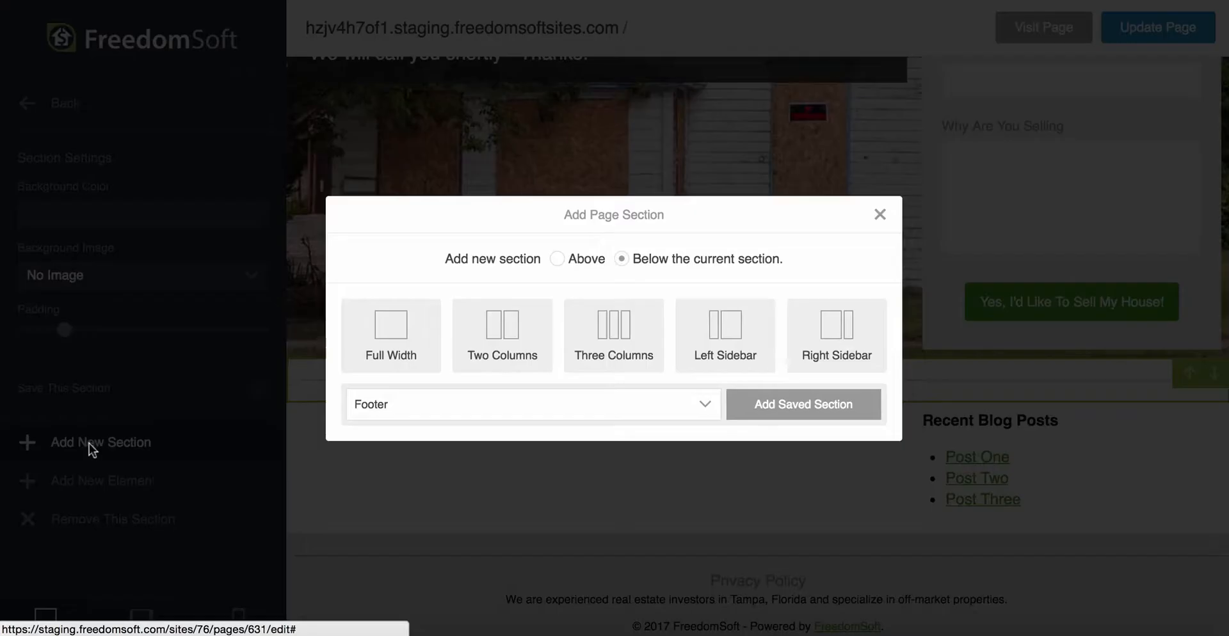
left_click(611, 336)
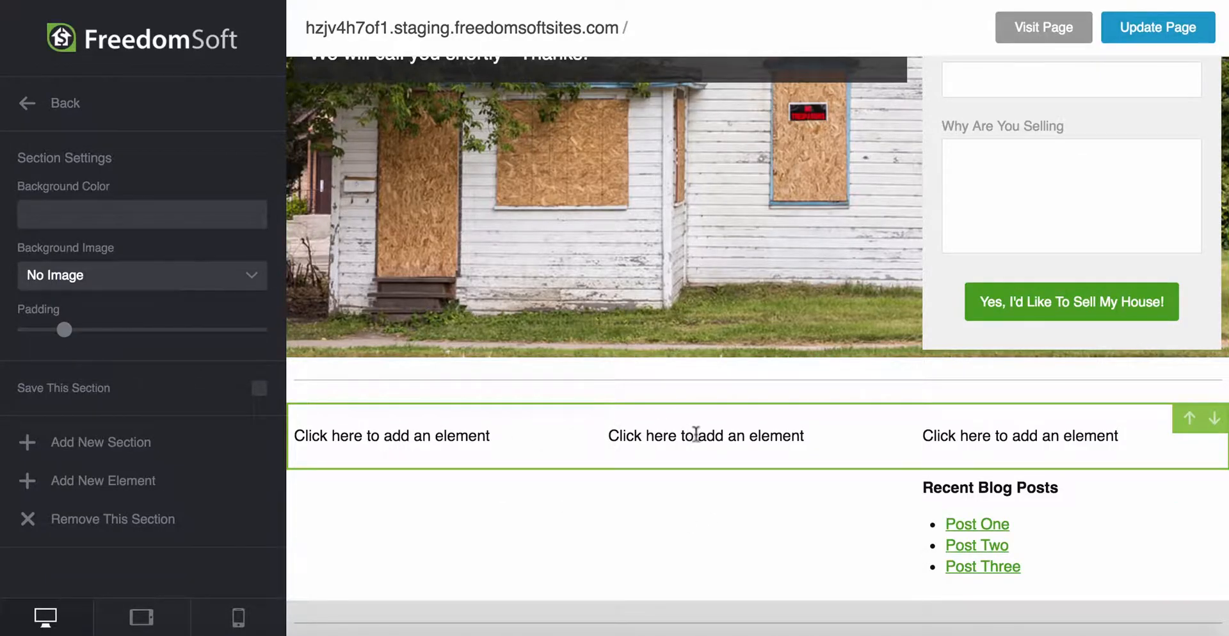
Step: Place an Image element in each of the three columns of the new section
left_click(375, 437)
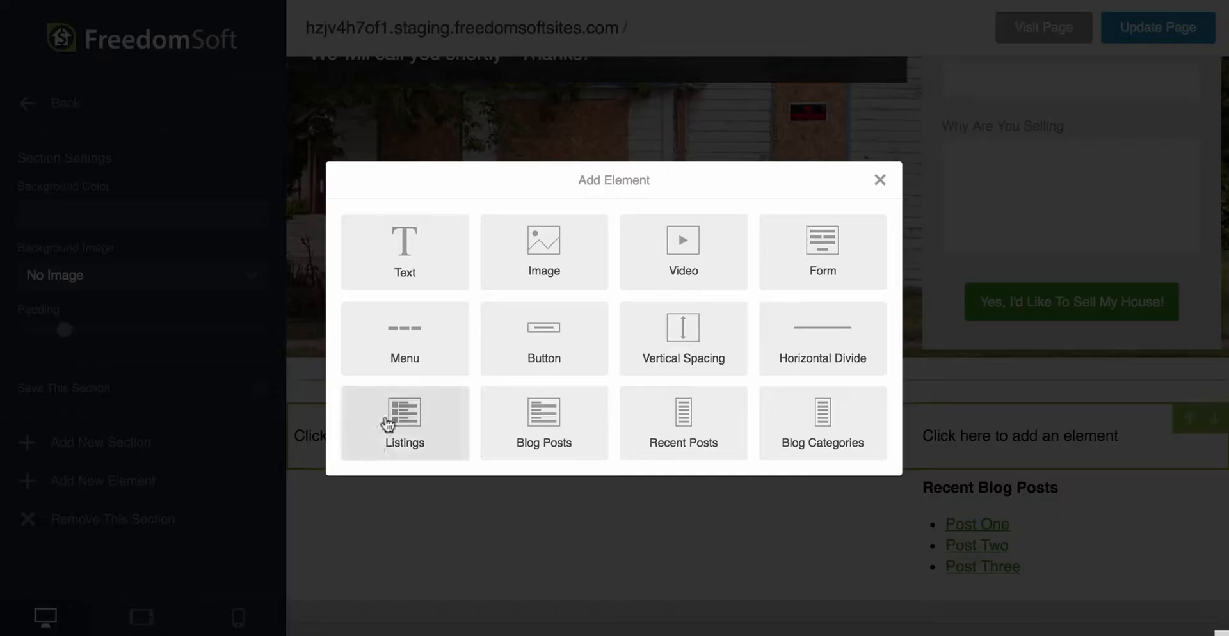
left_click(525, 262)
left_click(716, 438)
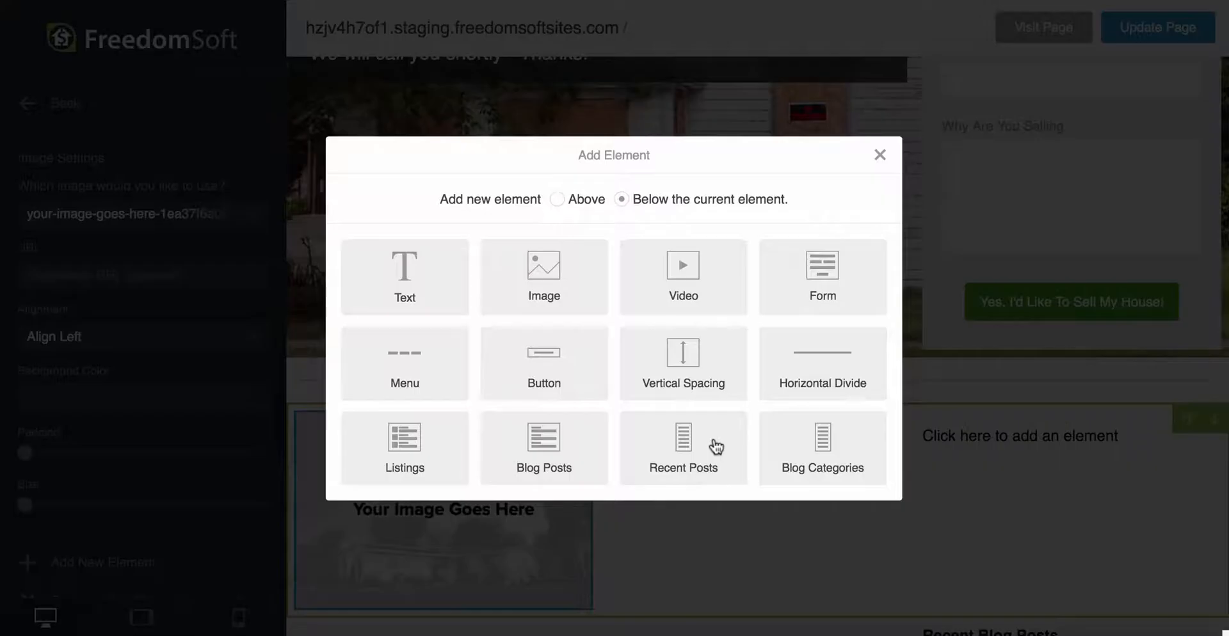
left_click(543, 290)
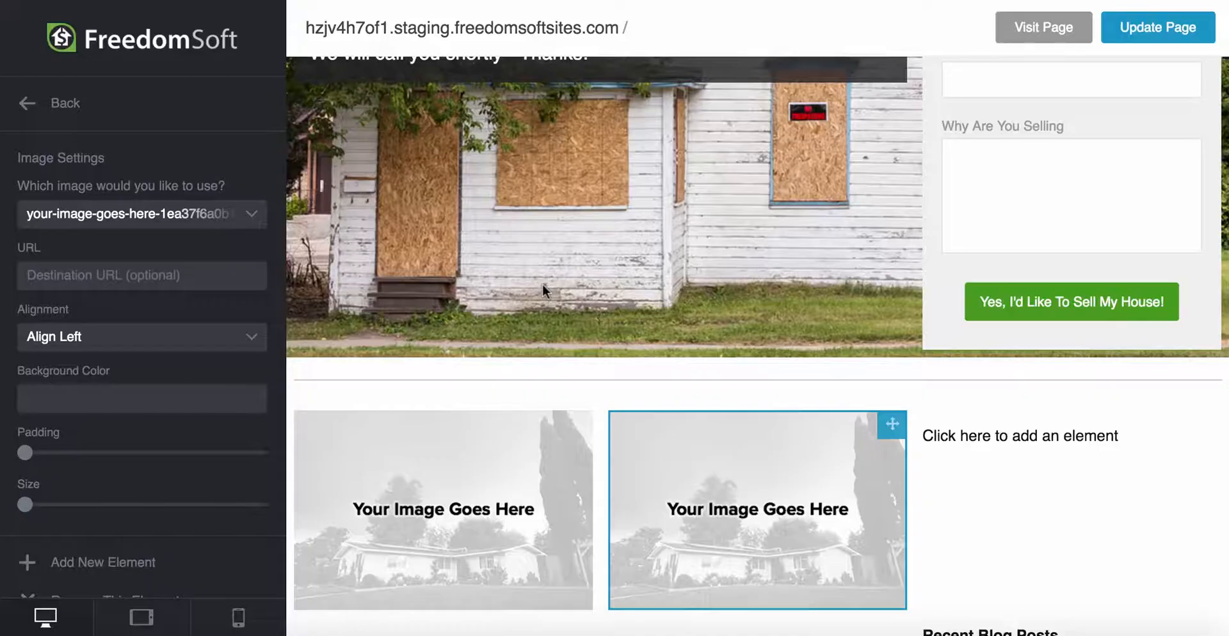
left_click(1024, 434)
left_click(578, 286)
Step: Set the background color of the three-column image section to dark blue, #210c9b
scroll(699, 352, "down", 3)
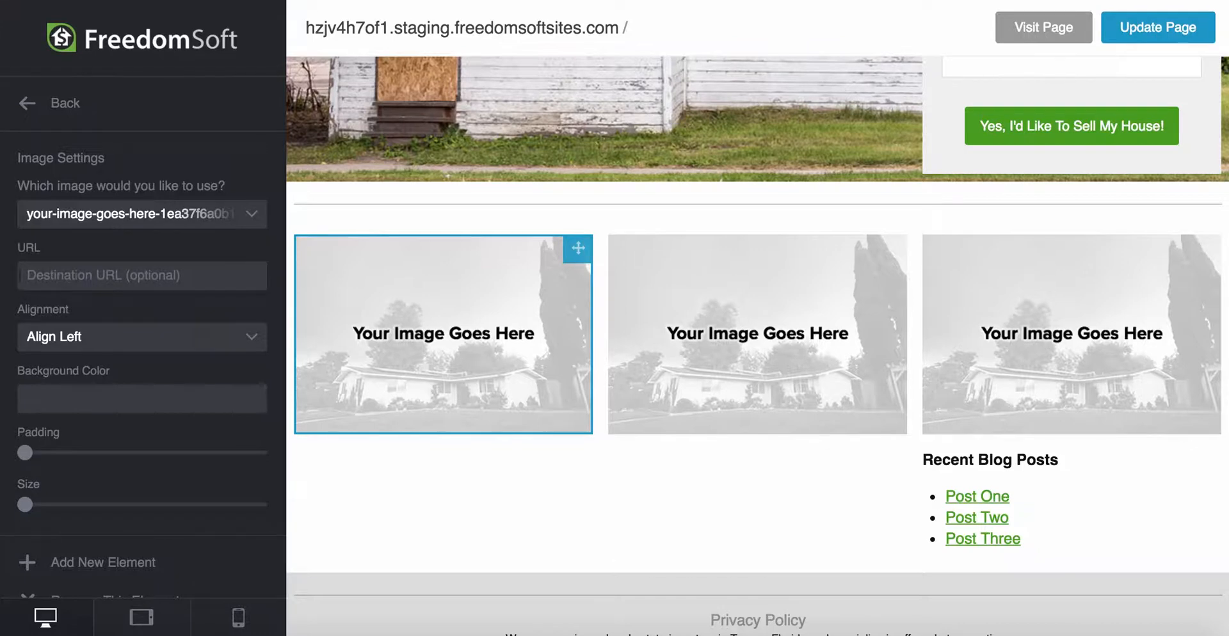
scroll(164, 446, "down", 1)
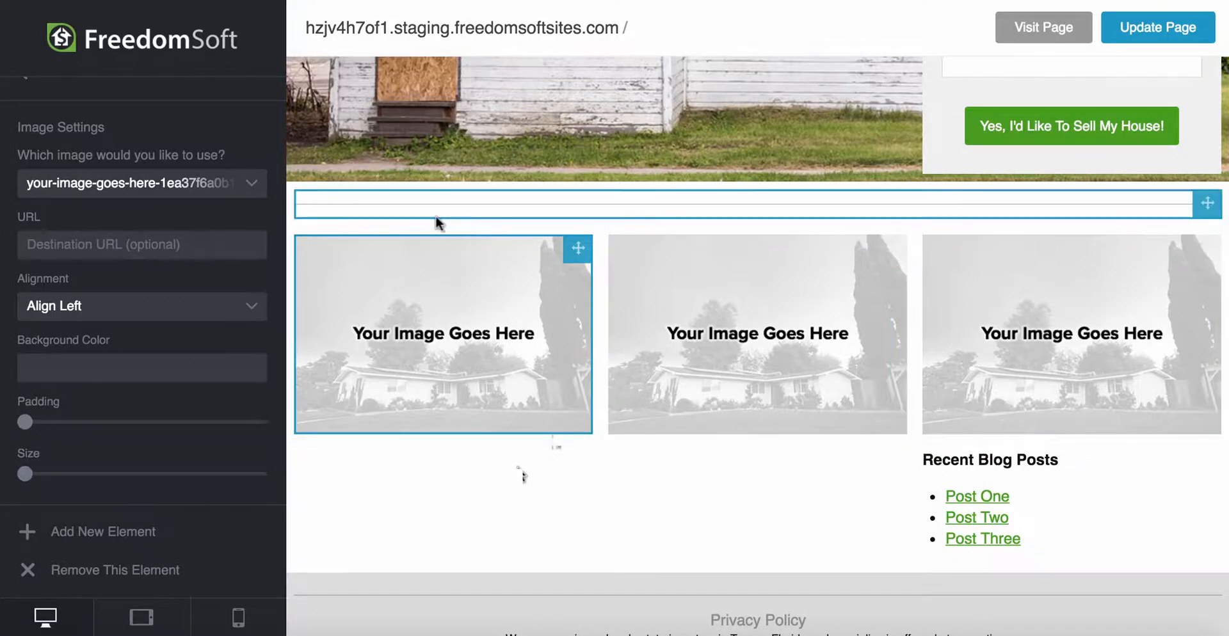
left_click(289, 436)
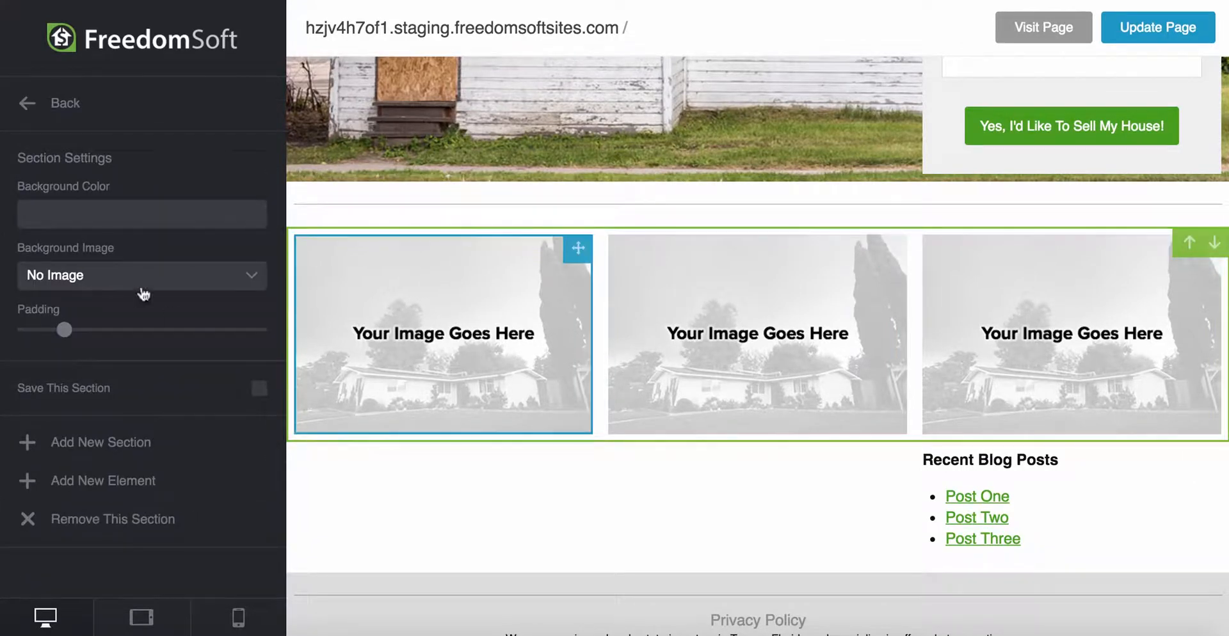
left_click(27, 215)
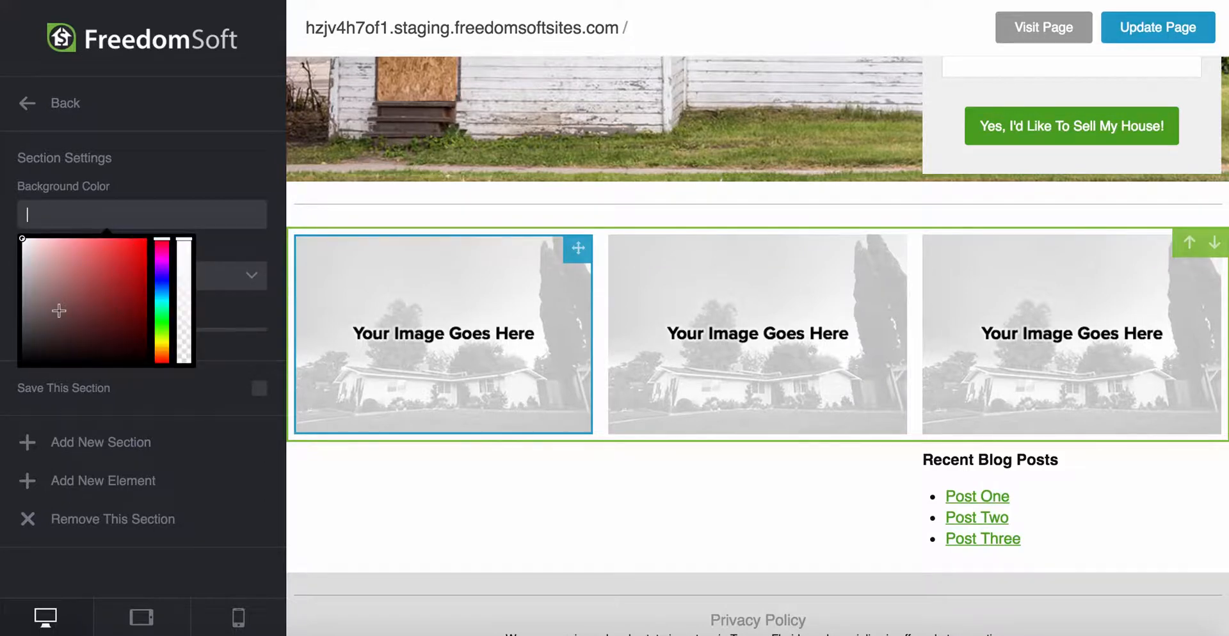
left_click_drag(165, 329, 168, 283)
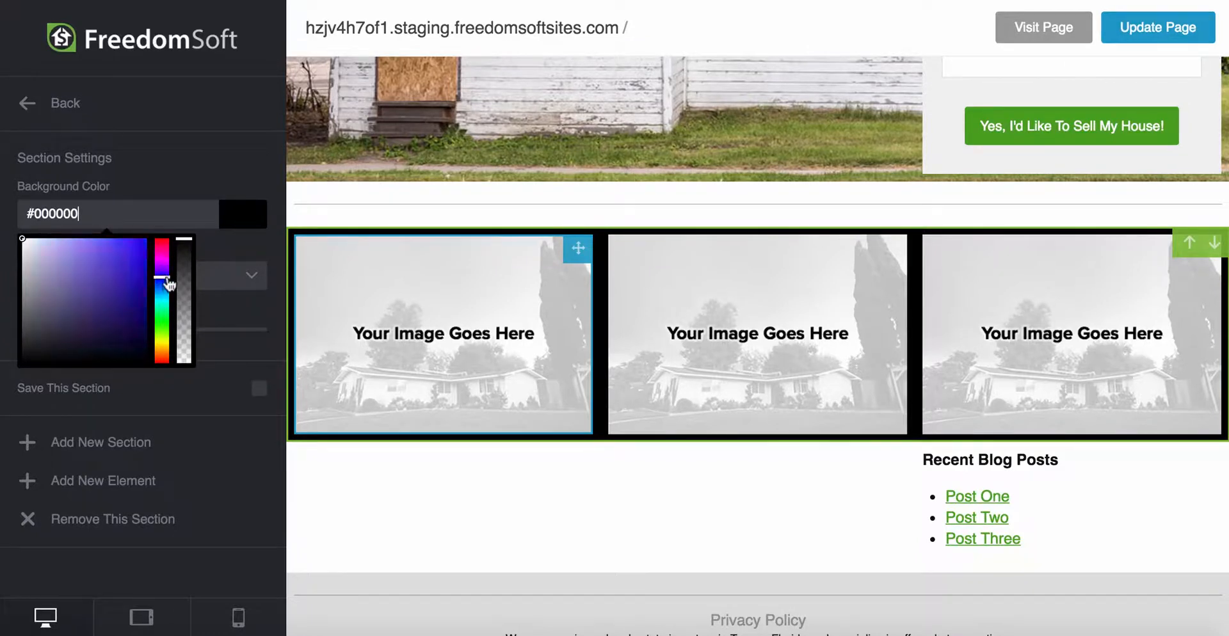
mouse_move(75, 274)
left_mouse_down()
mouse_move(109, 271)
mouse_move(147, 240)
mouse_move(138, 286)
mouse_move(119, 284)
mouse_move(137, 287)
left_mouse_up()
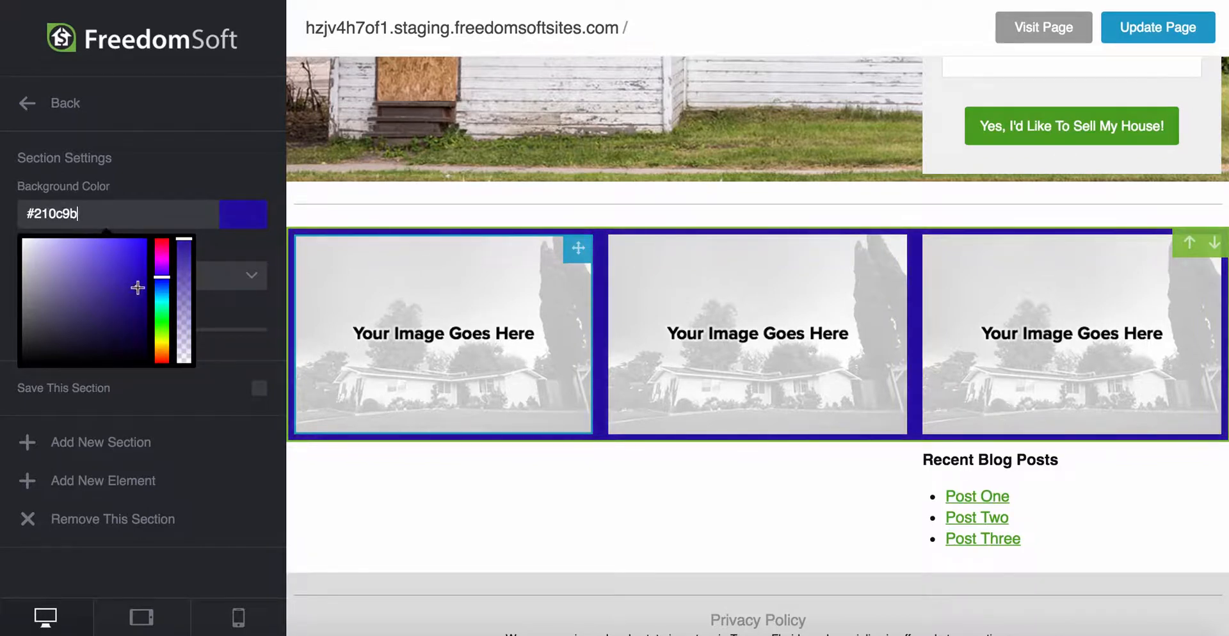
left_click(359, 206)
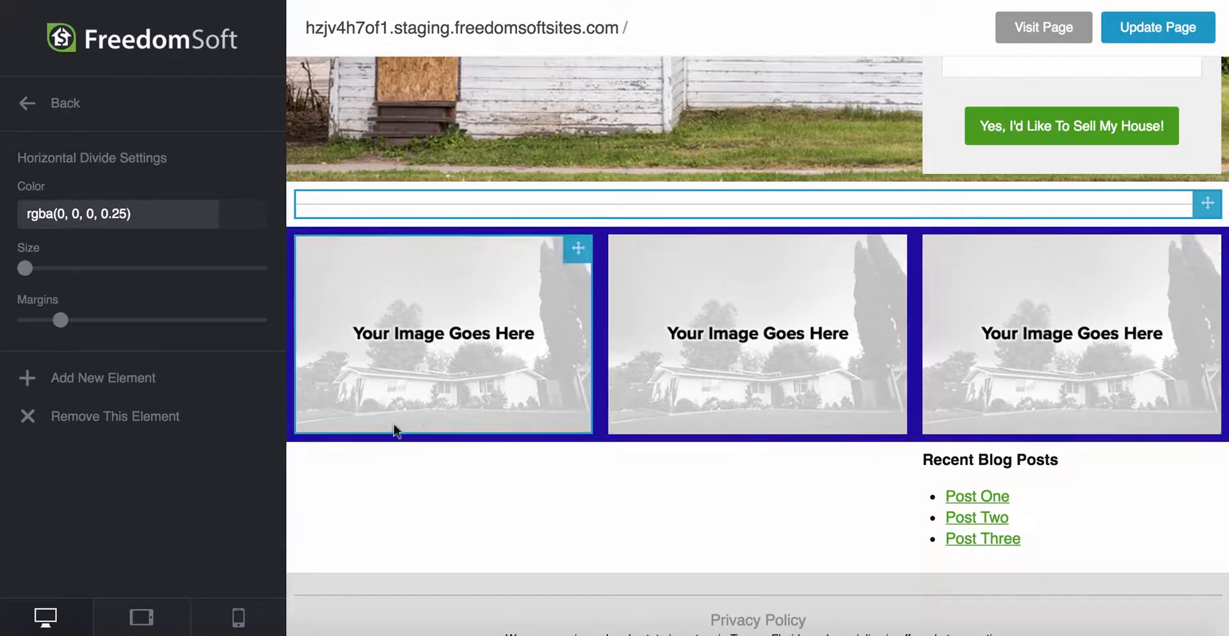
left_click(462, 312)
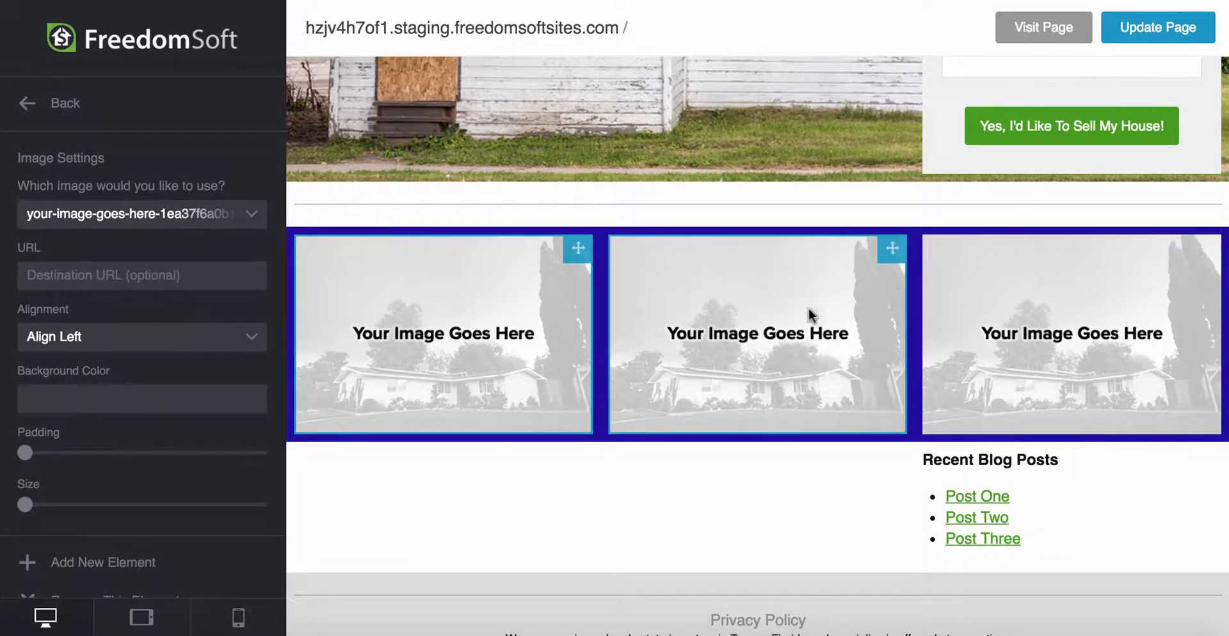
Step: Save the Home page changes and check the three-image section on the published page
scroll(700, 516, "down", 1)
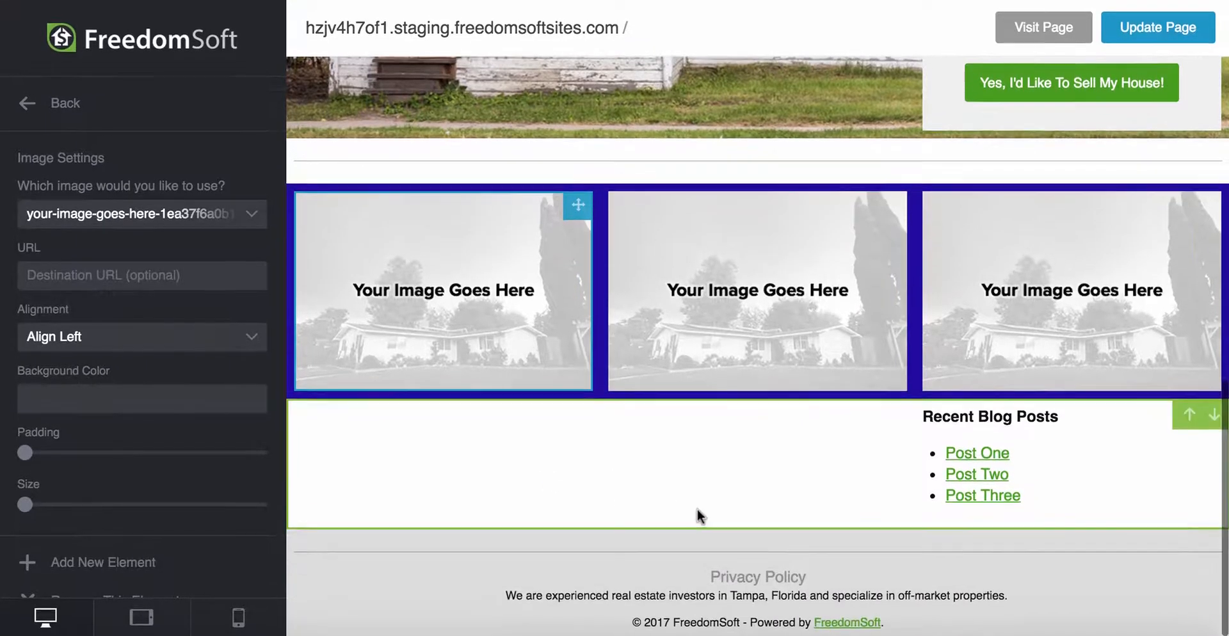
scroll(740, 356, "up", 10)
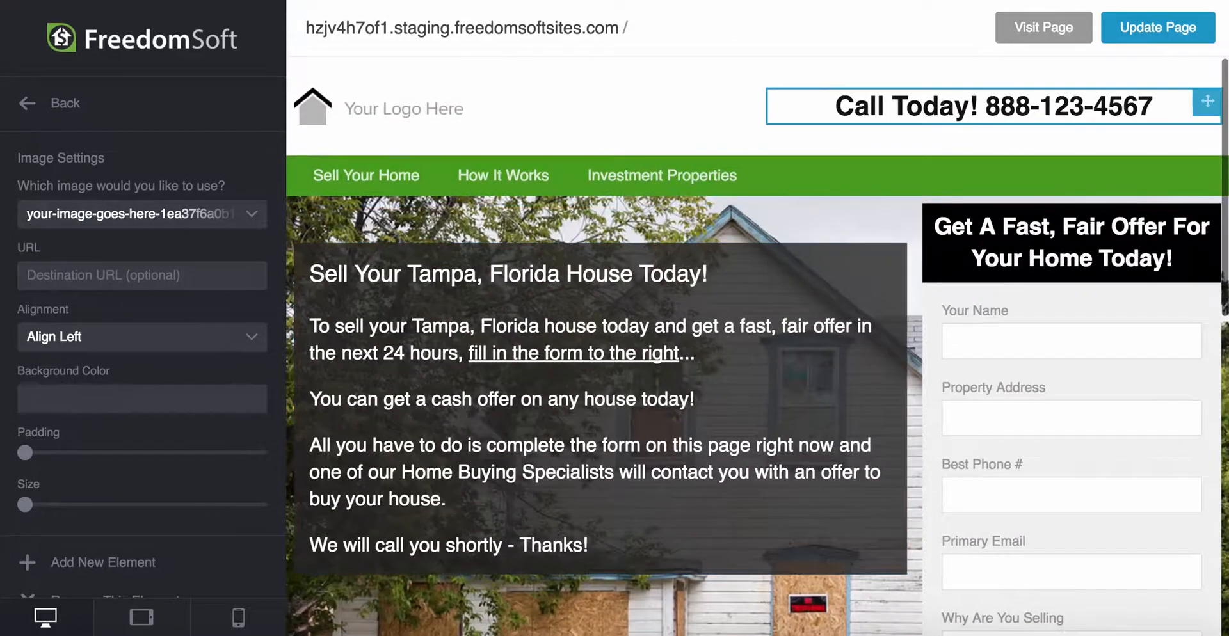
left_click(1153, 27)
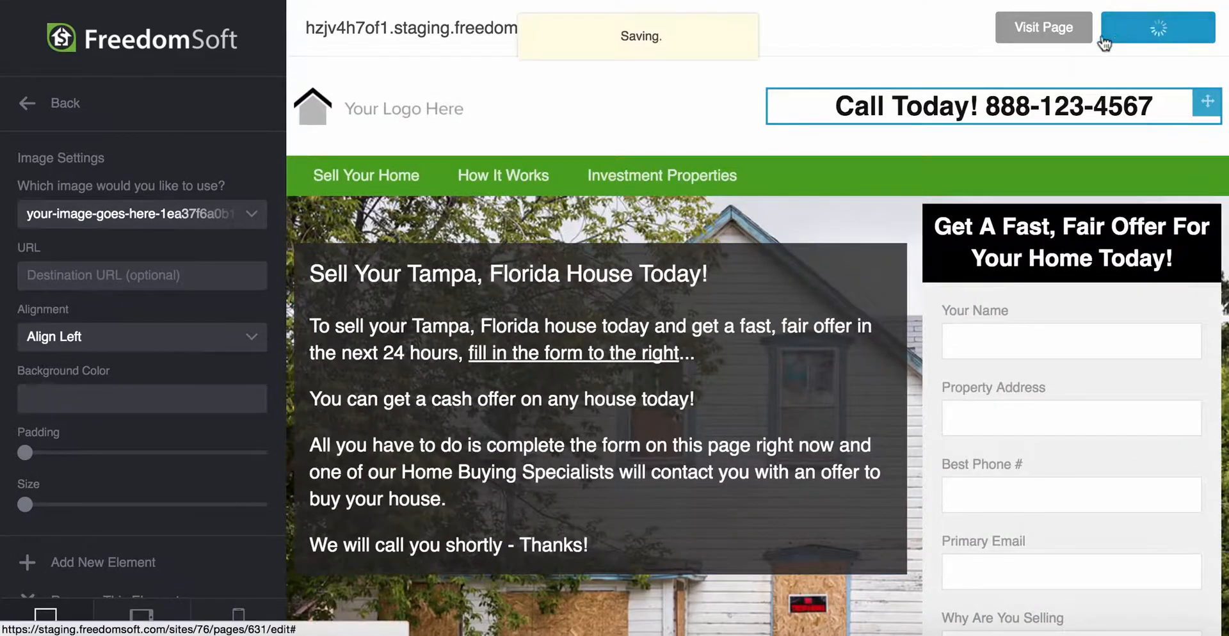
left_click(1023, 27)
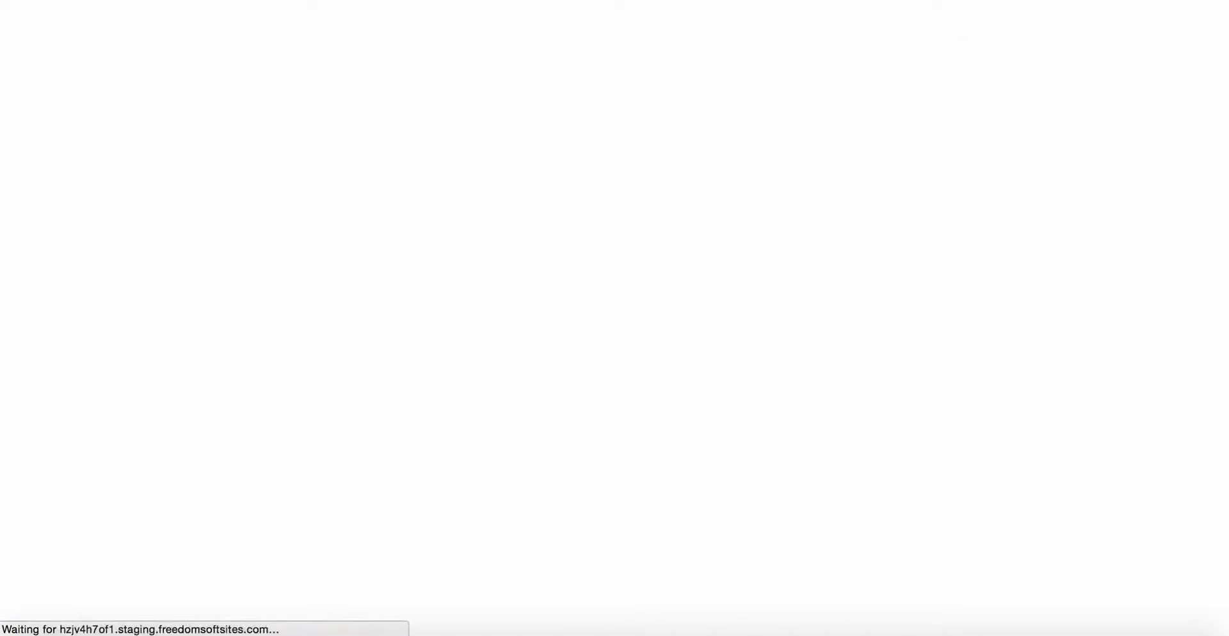
scroll(517, 313, "down", 10)
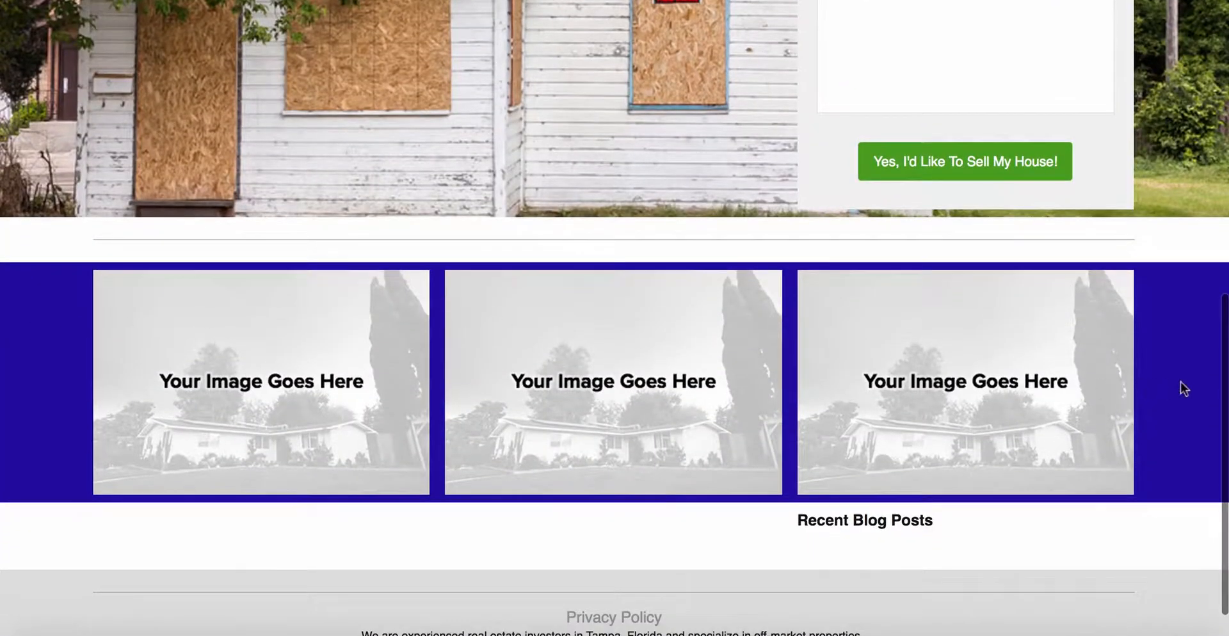
scroll(231, 397, "up", 10)
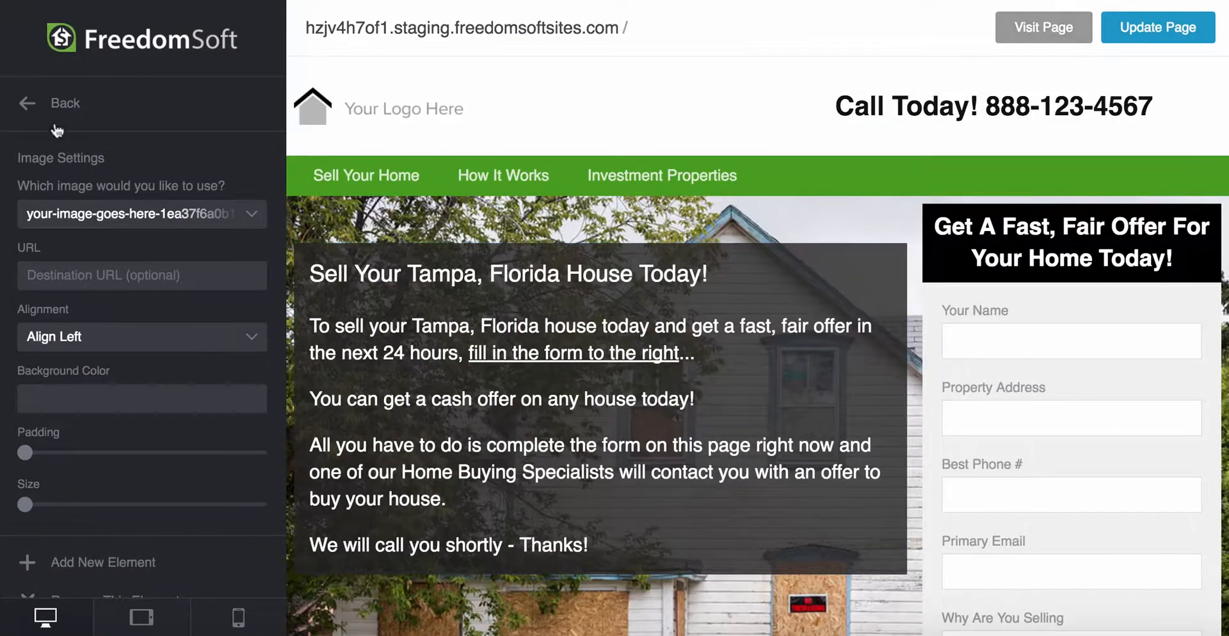
Step: Review the Home page's Page Styles colors and its Codes options
left_click(63, 97)
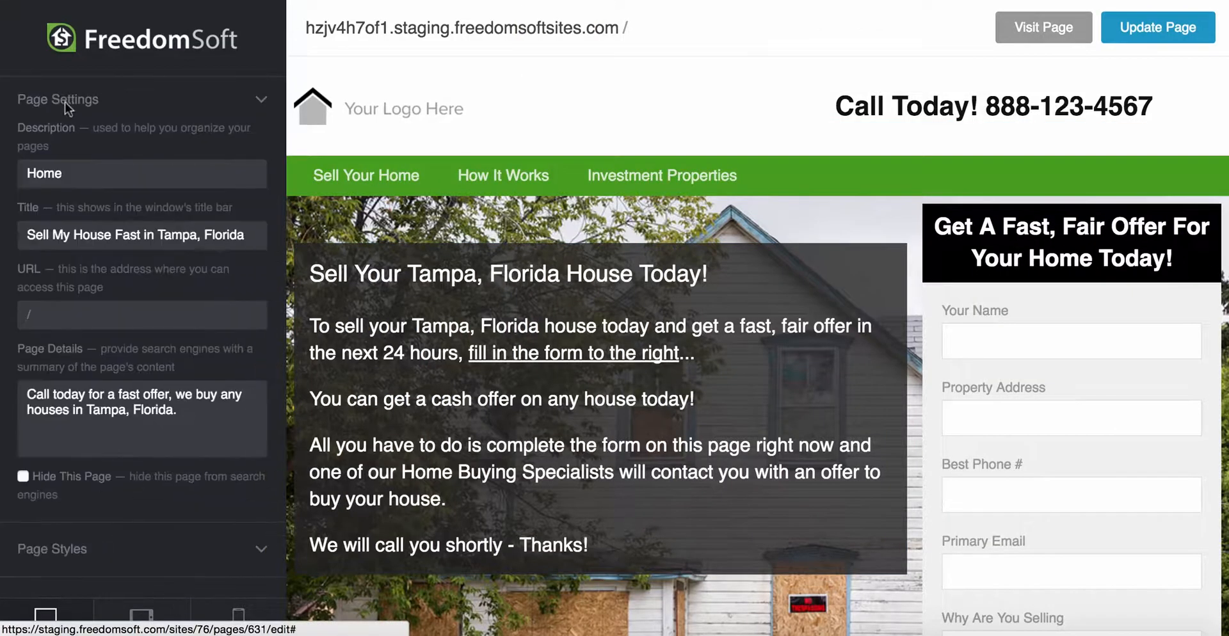
left_click(262, 106)
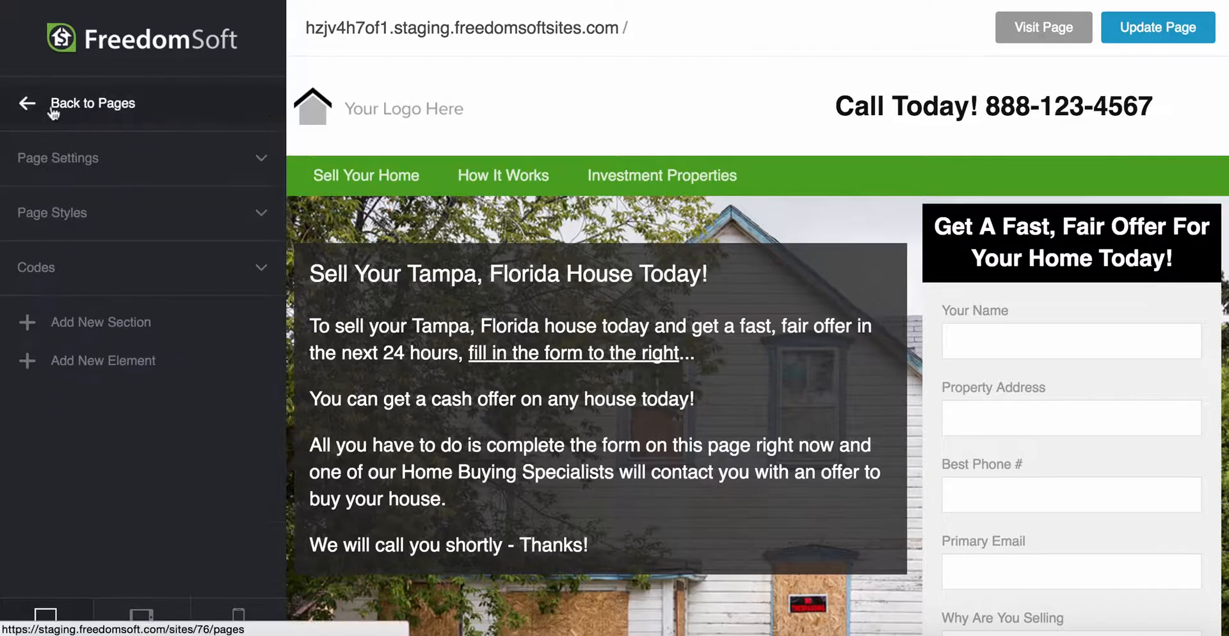
left_click(263, 215)
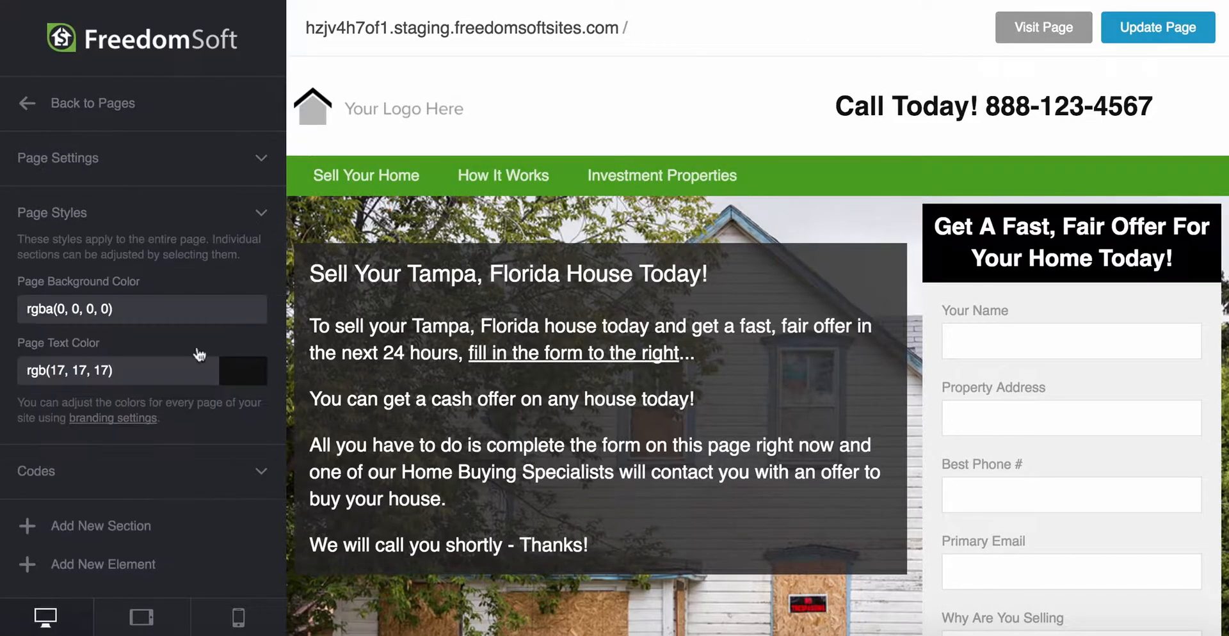
left_click(262, 215)
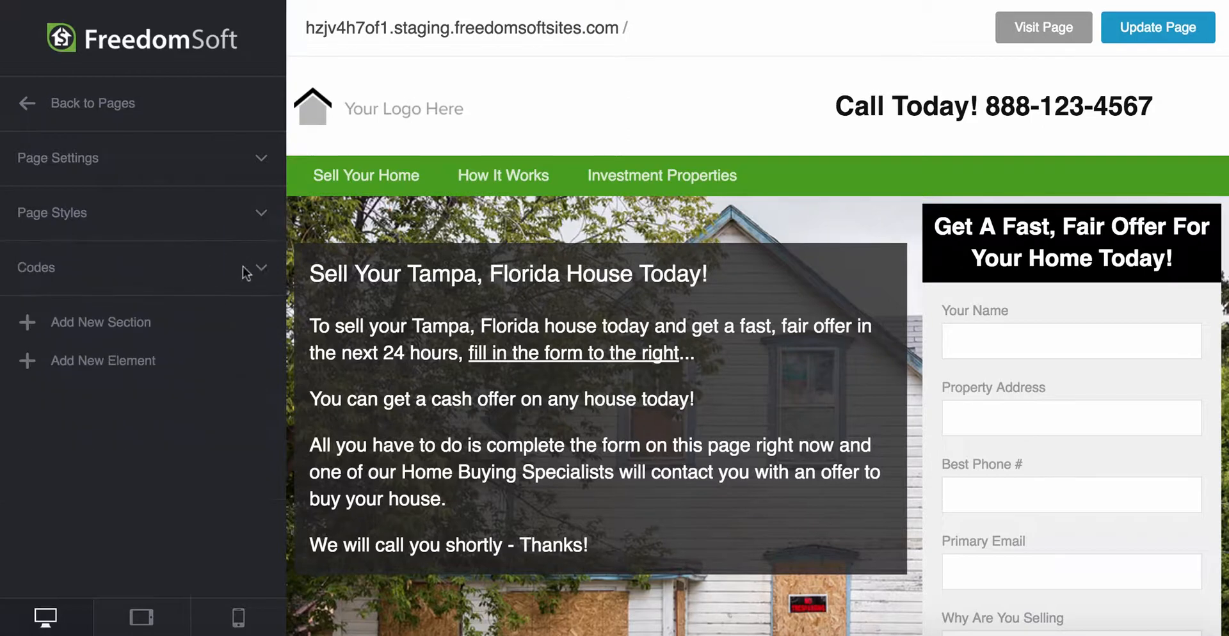
left_click(261, 269)
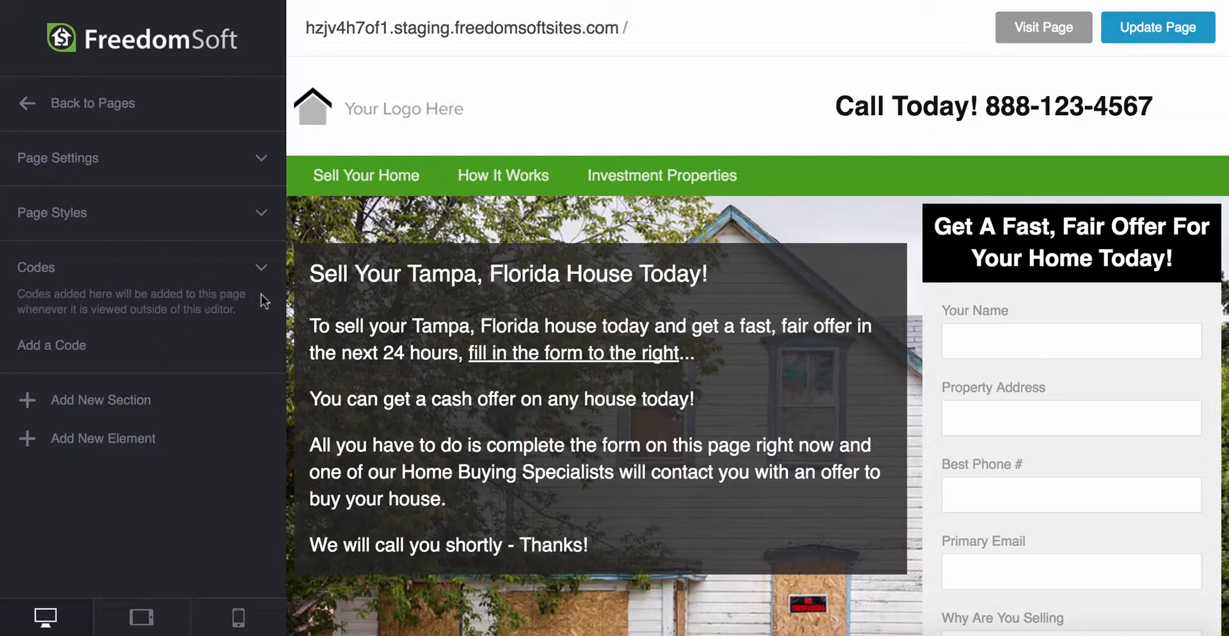
left_click(262, 270)
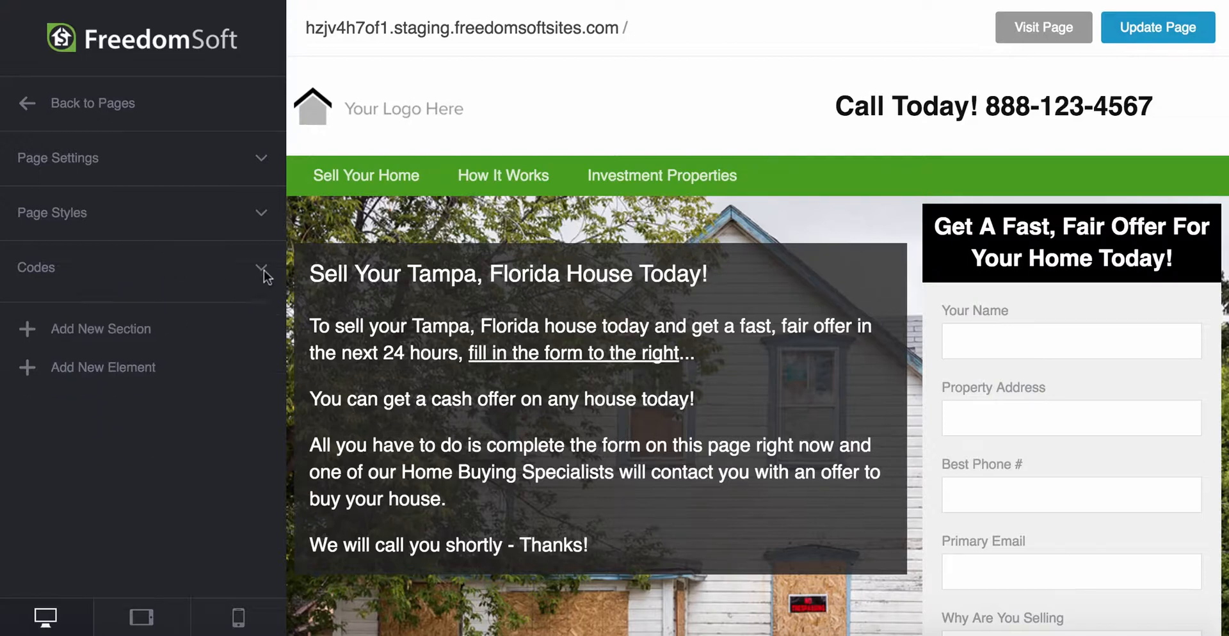
Step: Return to the website's pages list and look through the available pages
left_click(93, 109)
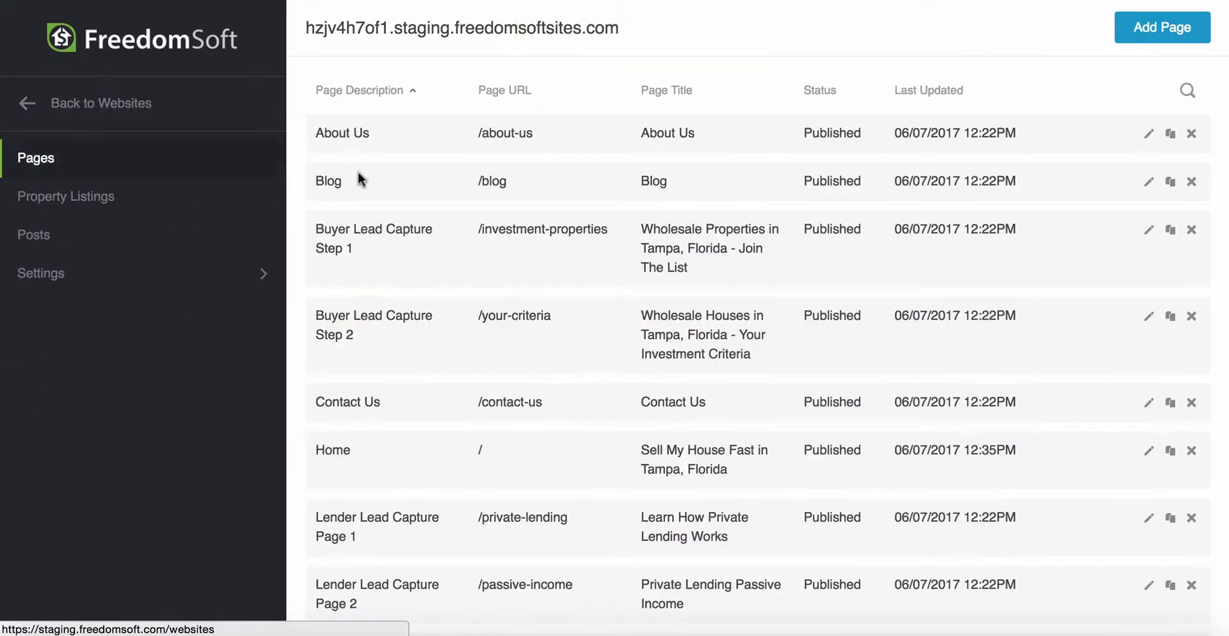
scroll(359, 367, "down", 2)
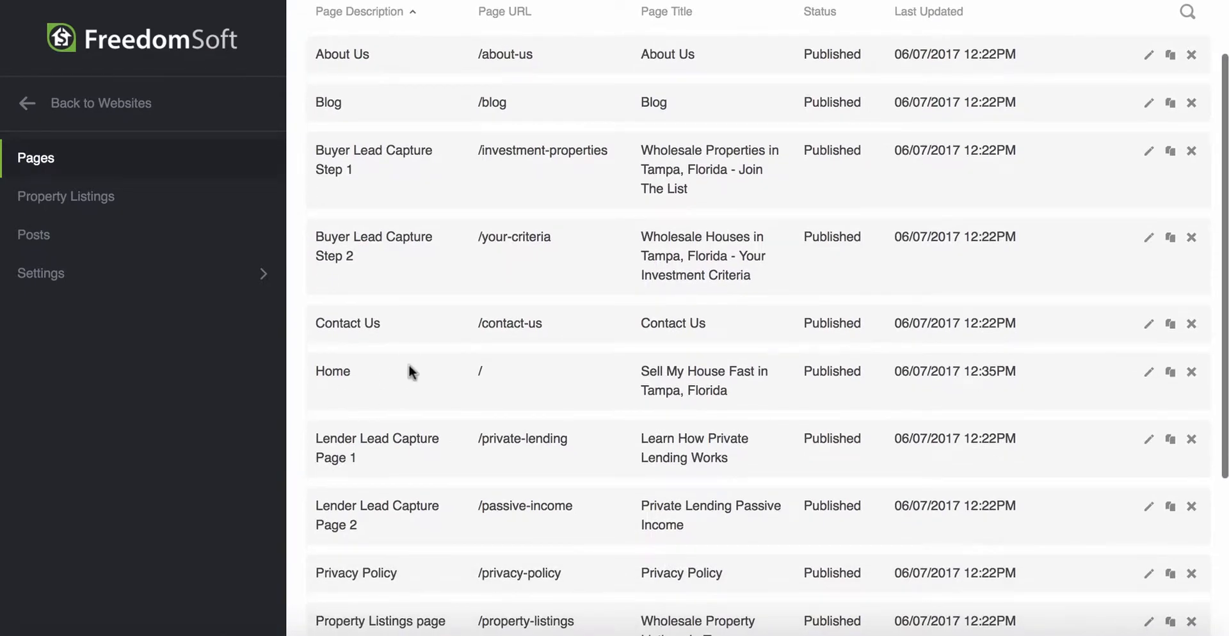
scroll(416, 367, "down", 1)
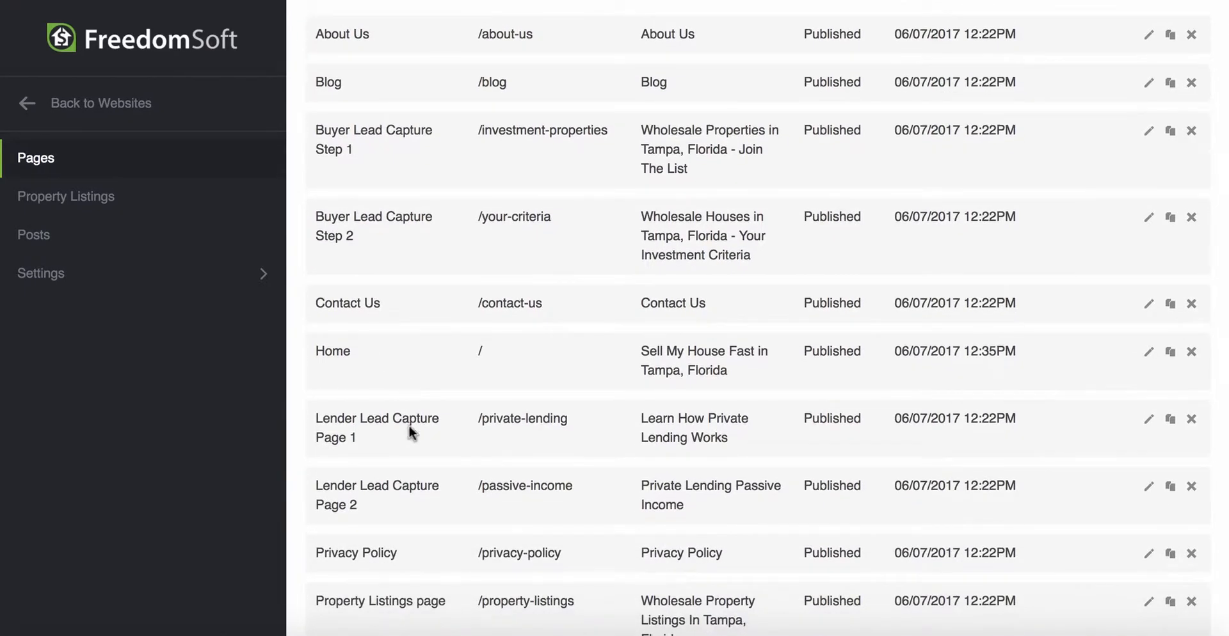
scroll(408, 425, "down", 4)
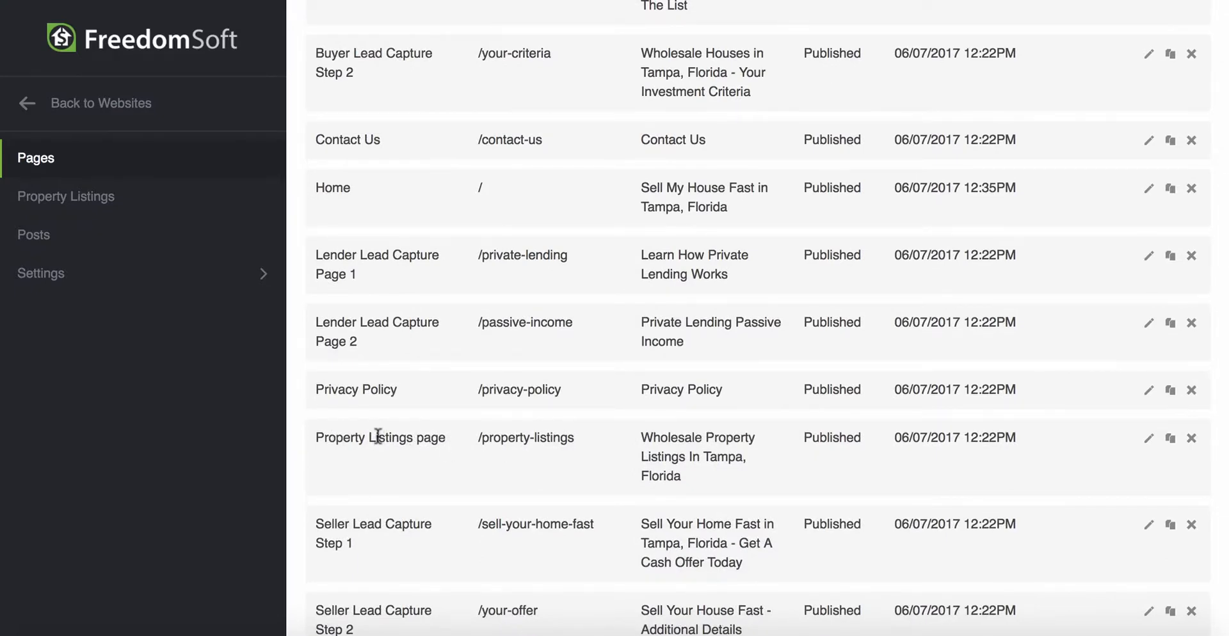
scroll(378, 437, "up", 6)
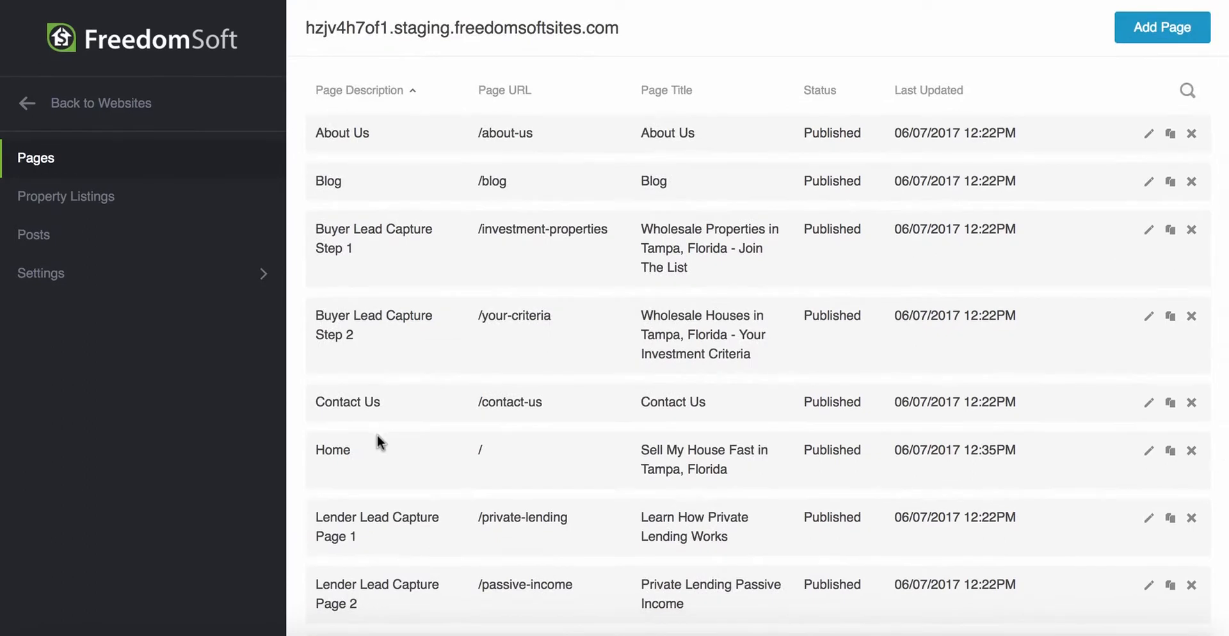